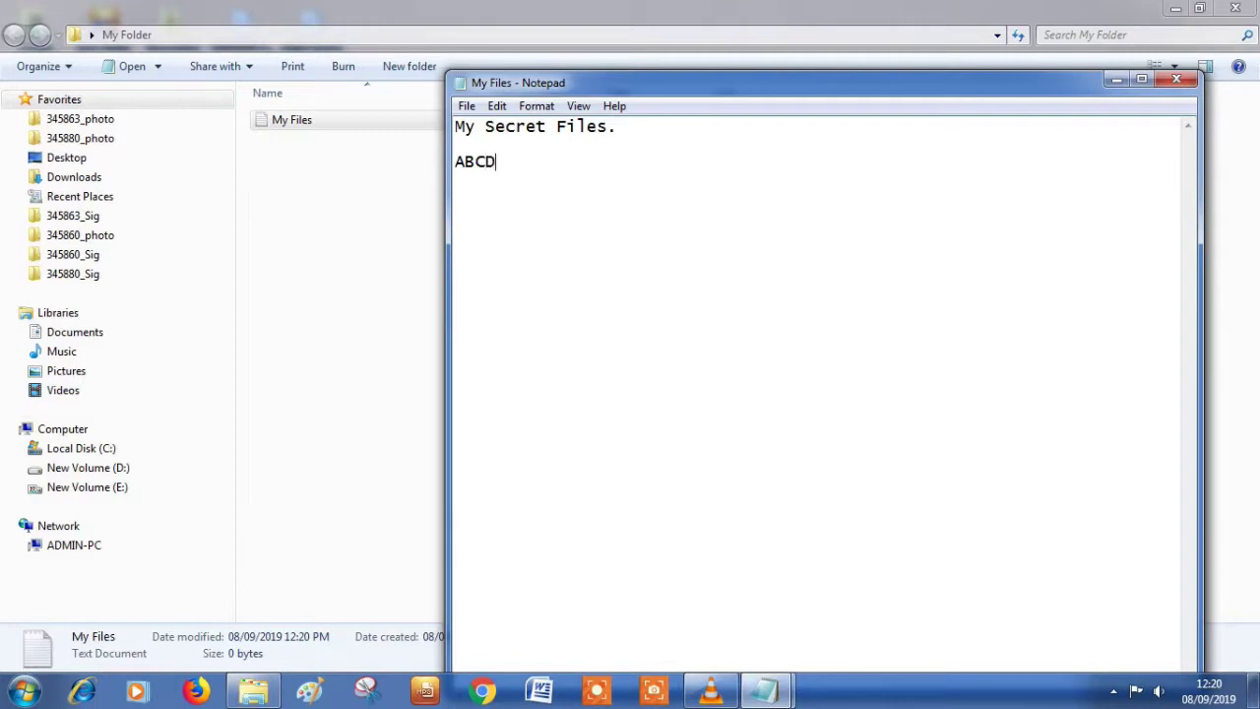
Step: Add the 1234 and etc lines below ABCD in the My Files note, save it, and close it
key("Return")
type("1234")
key("Return")
key("Return")
type("etc")
key("ctrl+s")
left_click(1177, 79)
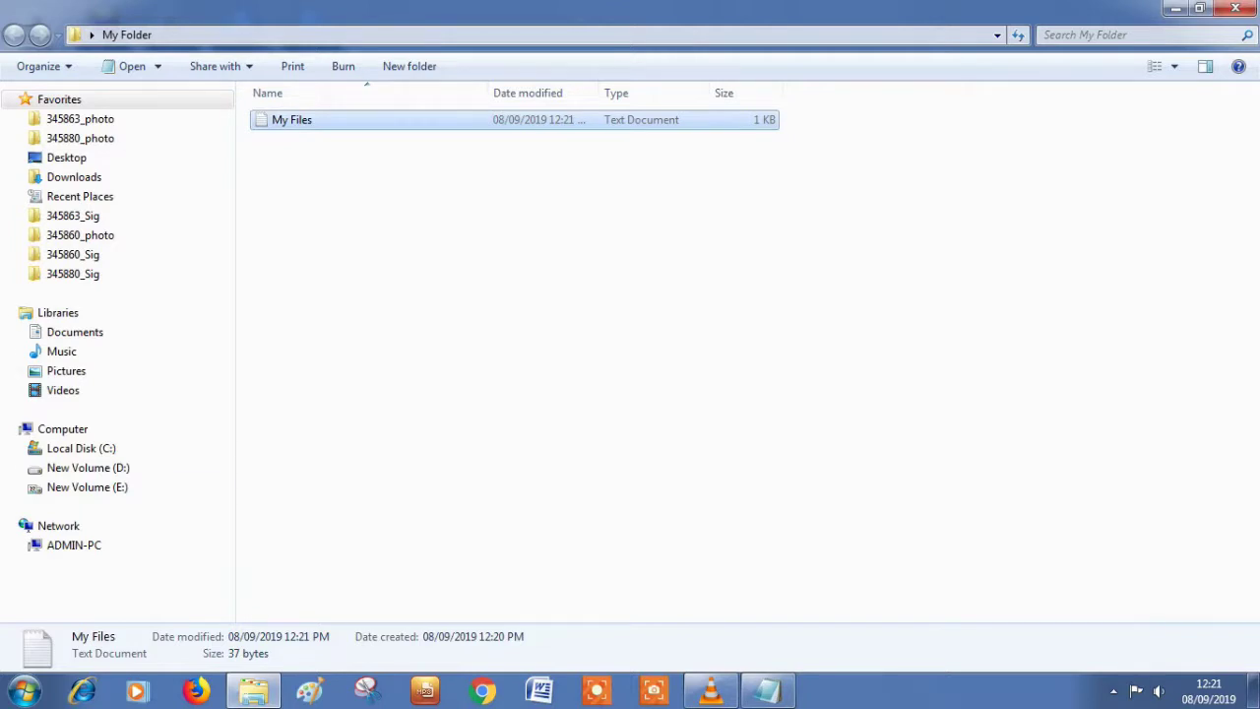
Step: Copy the folder-locker script into a new blank Notepad document
left_click(25, 690)
left_click(66, 366)
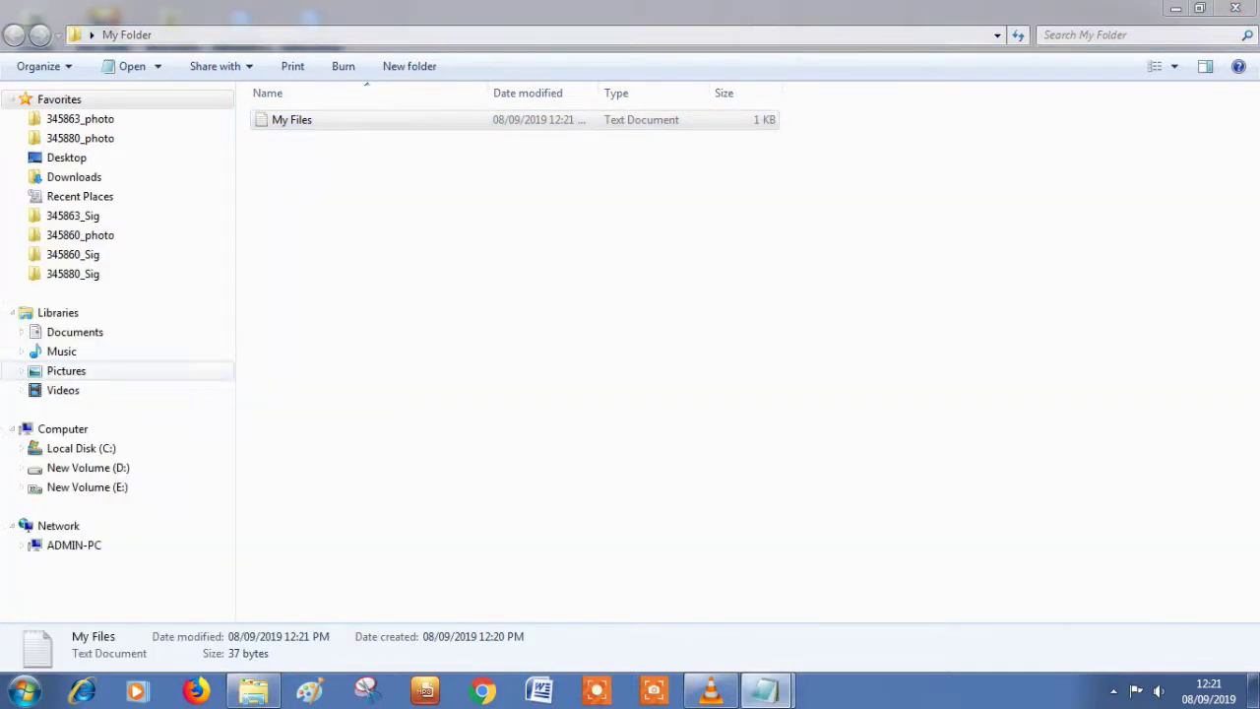
key("alt+Tab")
key("Tab")
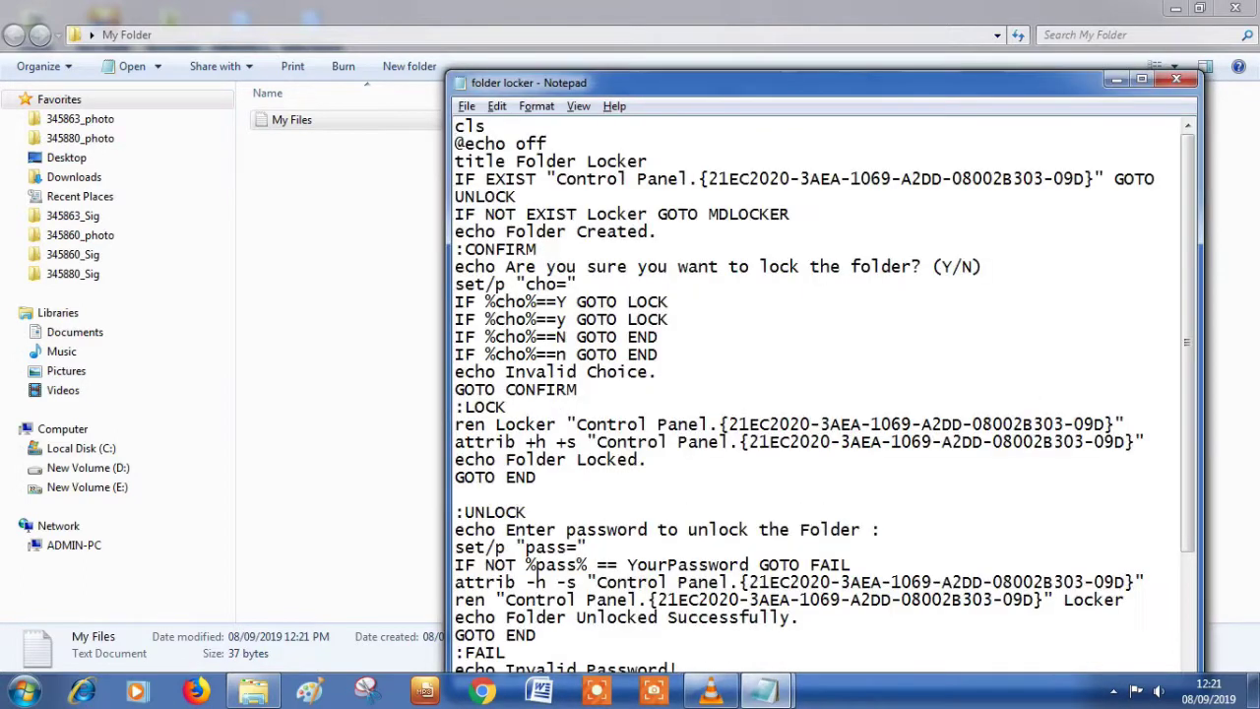
key("ctrl+a")
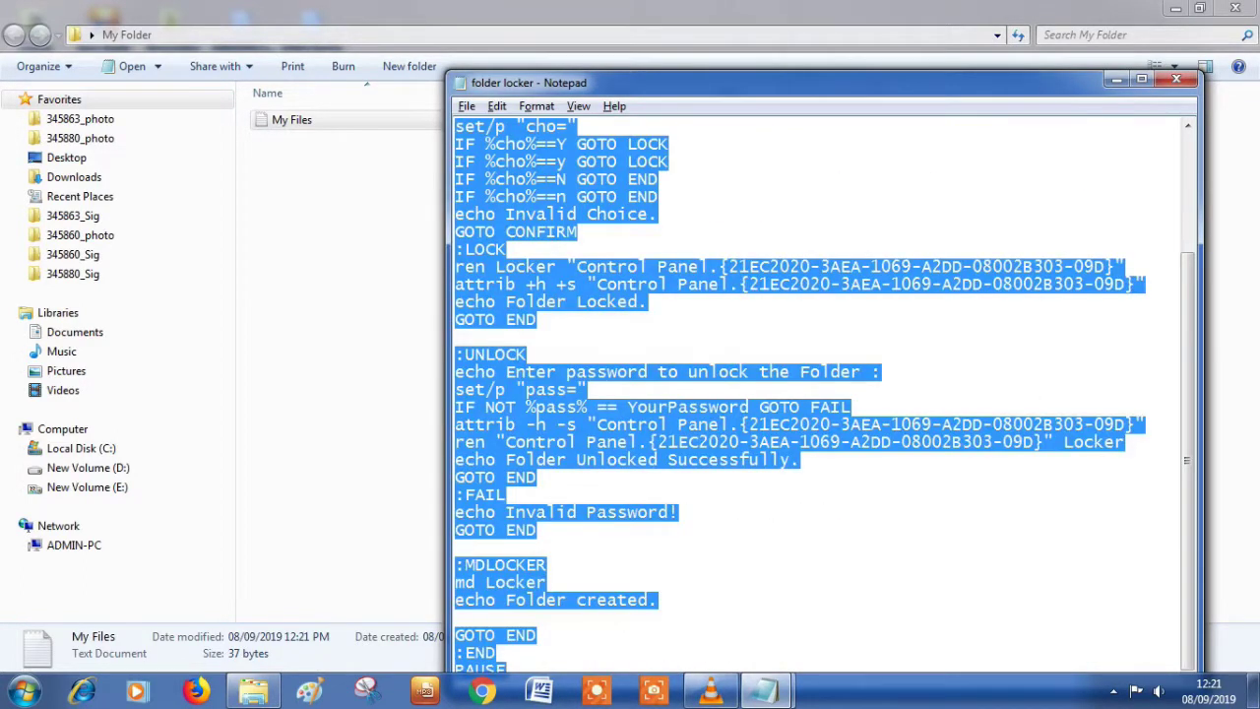
key("alt+Tab")
key("ctrl+v")
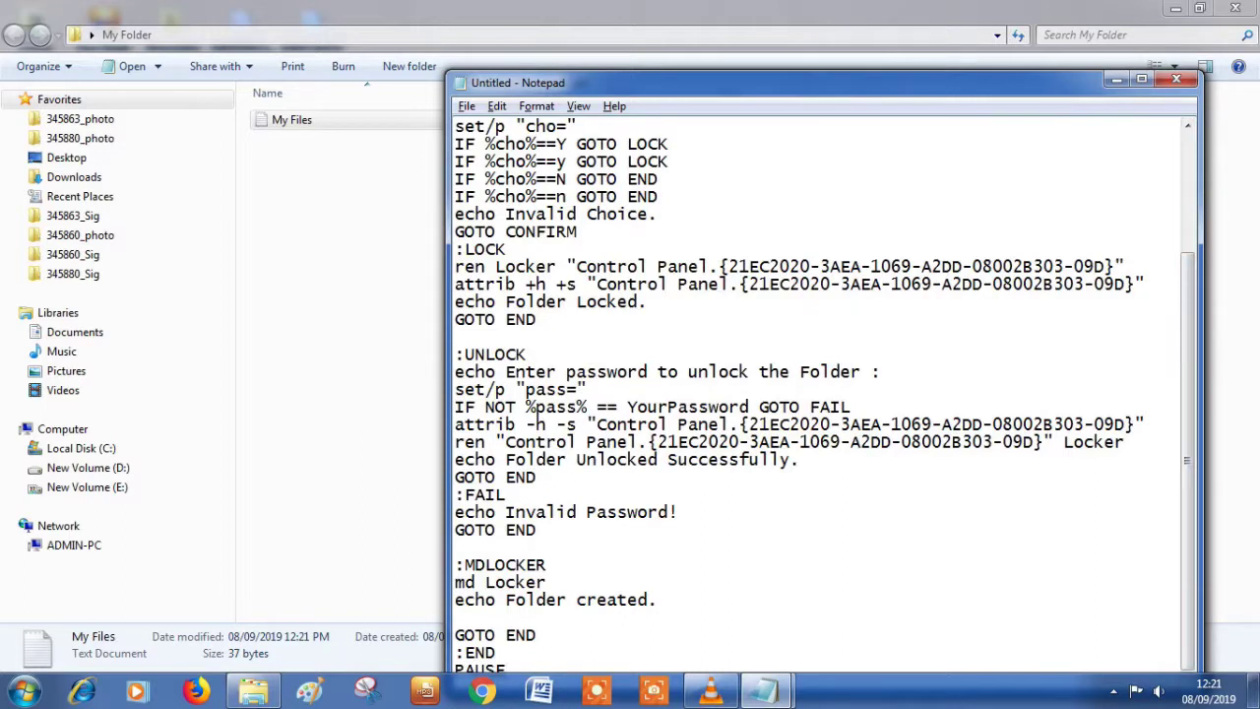
Step: Replace the YourPassword placeholder with a new unlock password and bring up Save As
left_click_drag(627, 406, 750, 407)
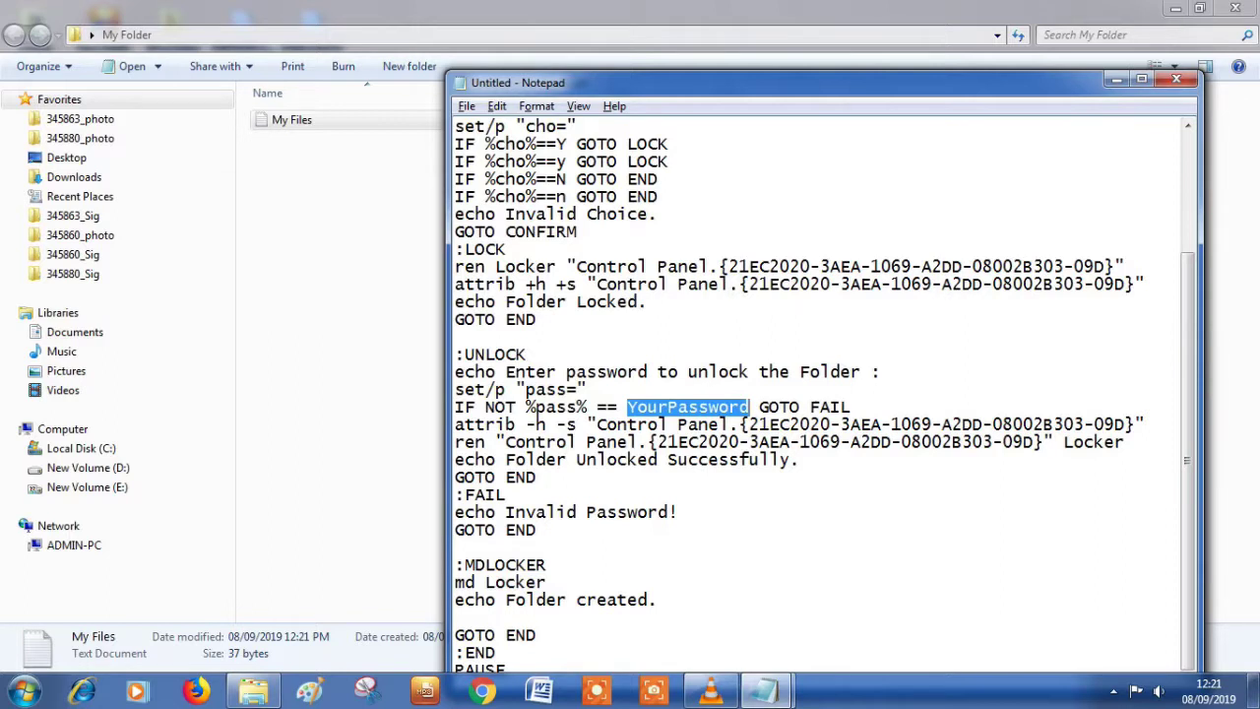
key("BackSpace")
type("1234")
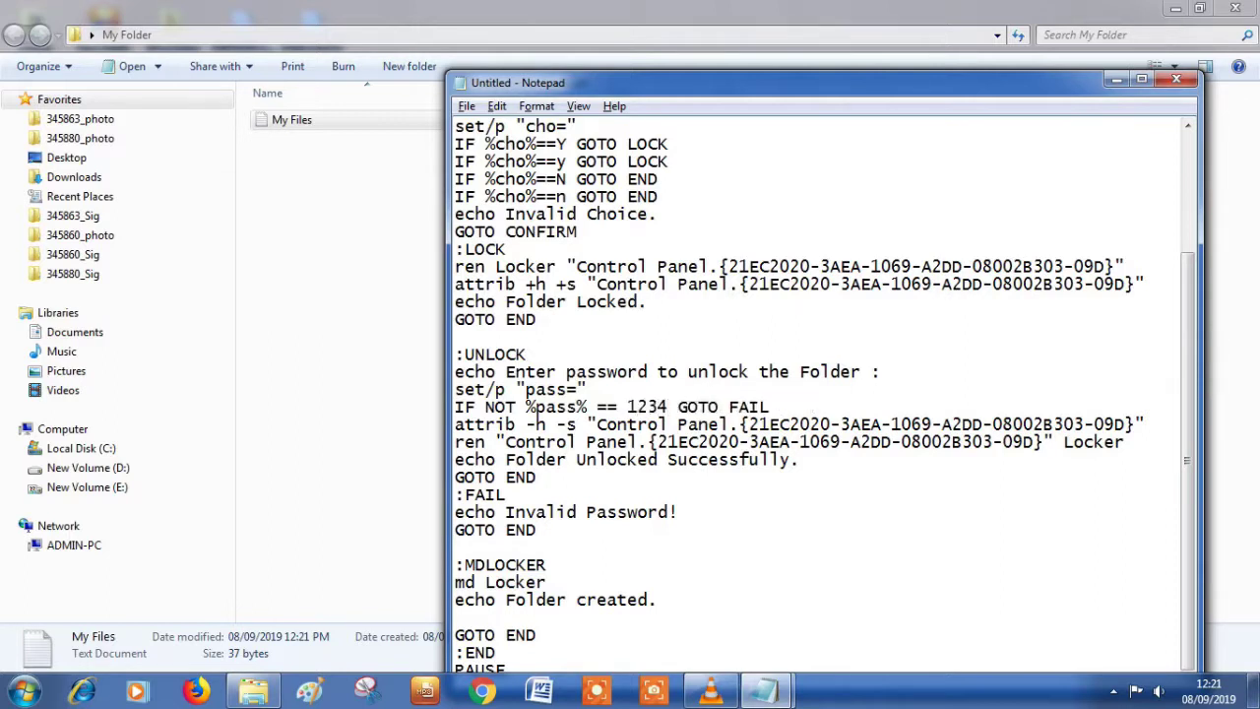
key("ctrl+s")
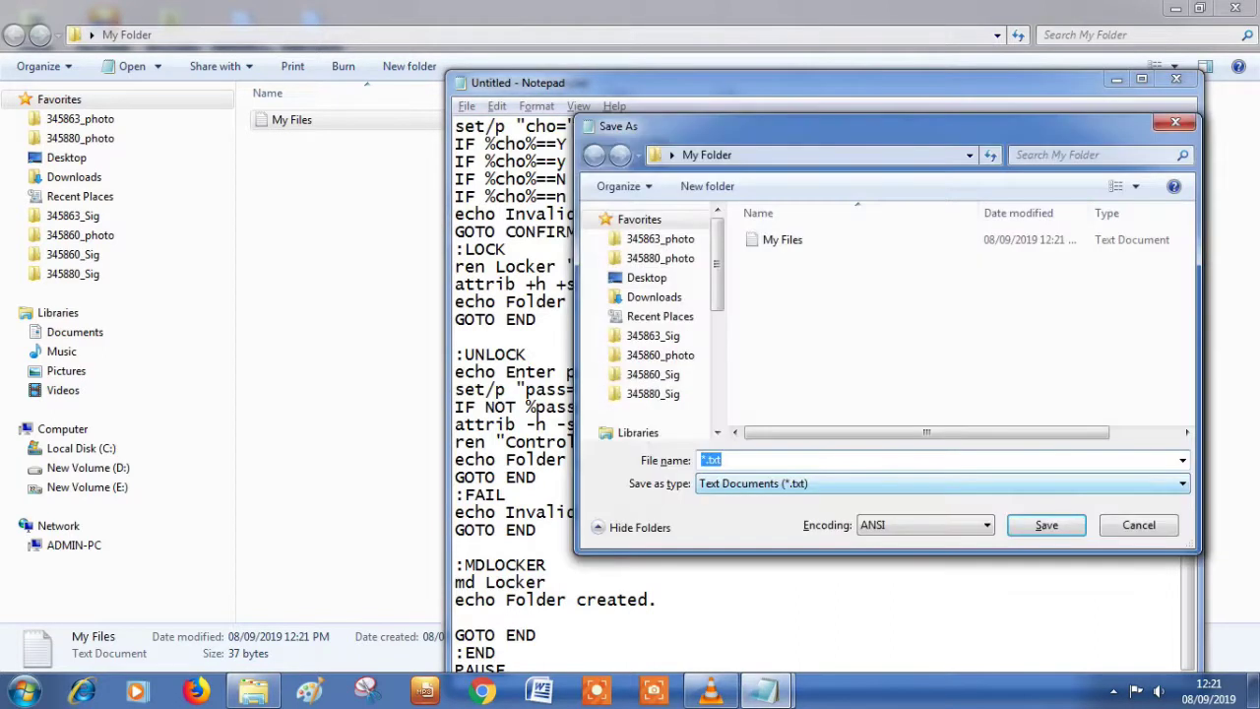
Step: Save the script in Desktop > My Folder as tech loader.bat
scroll(650, 315, "down", 1)
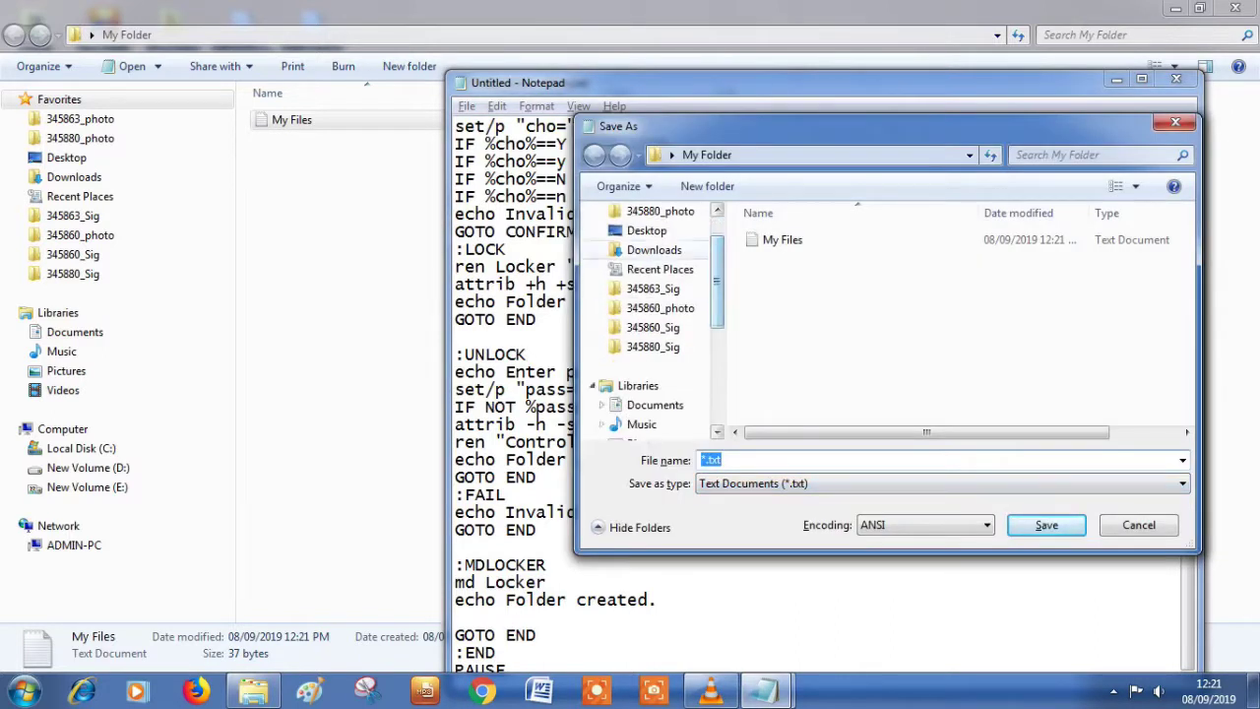
left_click(647, 230)
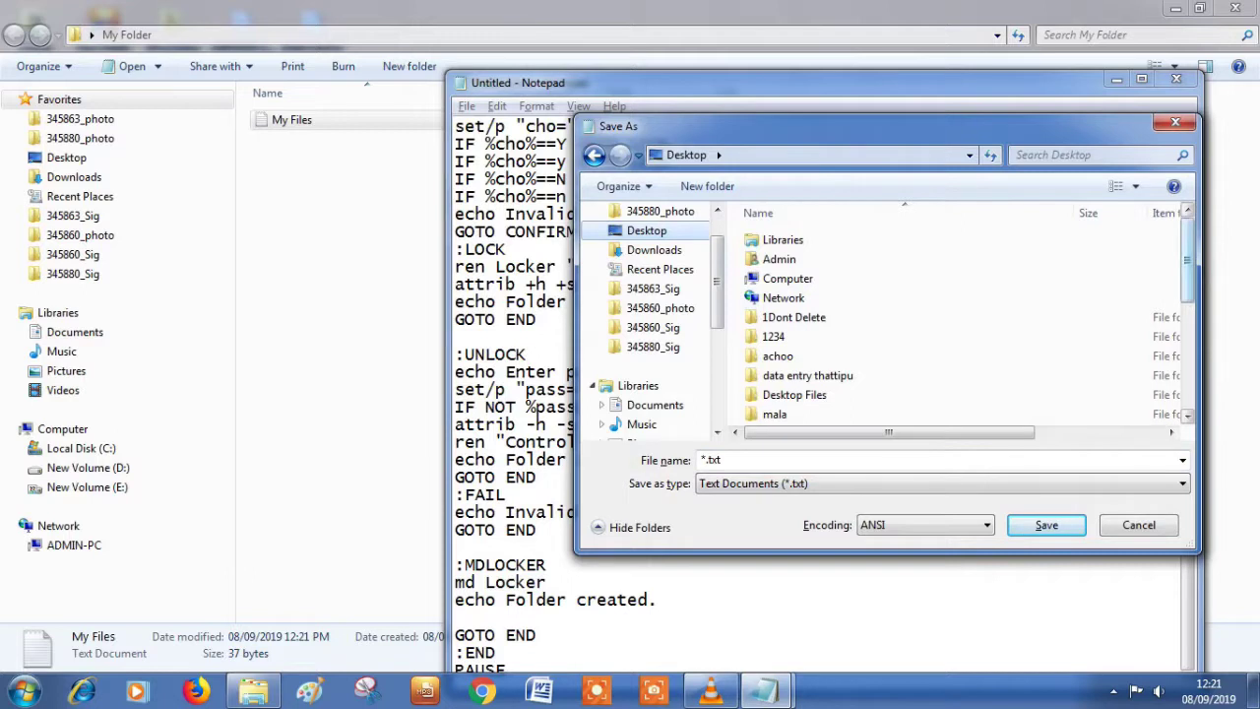
scroll(985, 286, "down", 1)
double_click(787, 352)
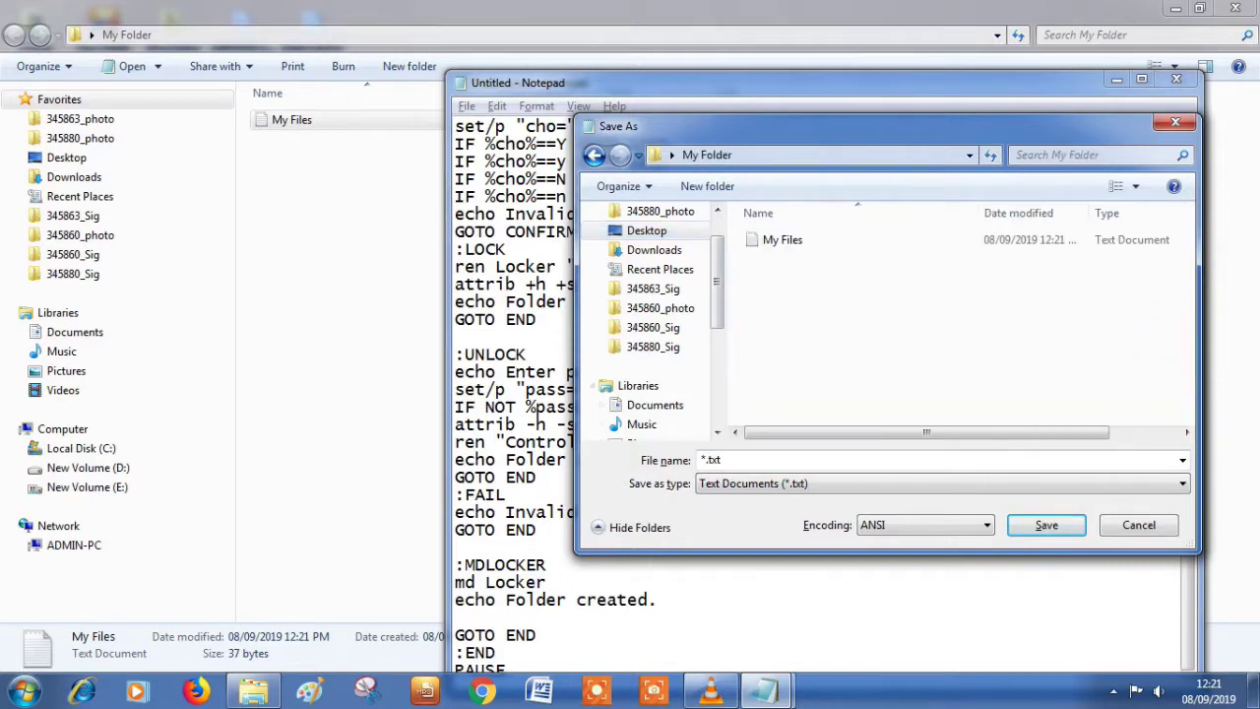
type("tech loader")
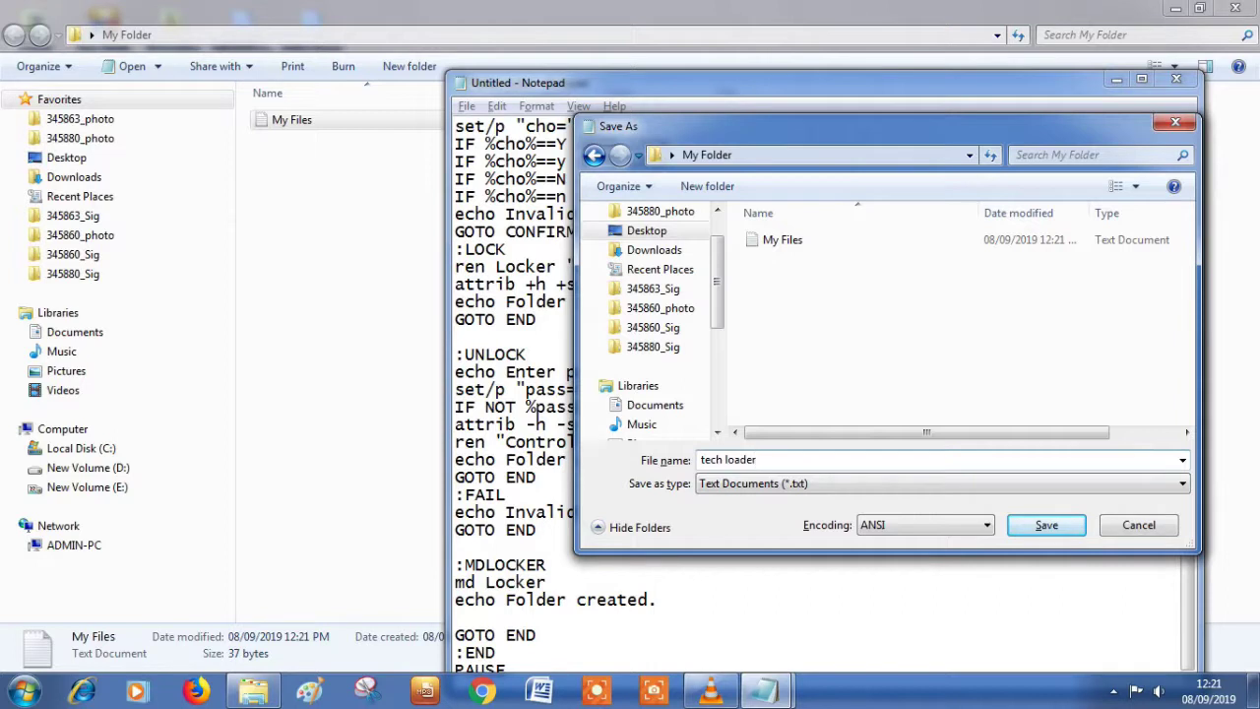
type(".bat")
key("Return")
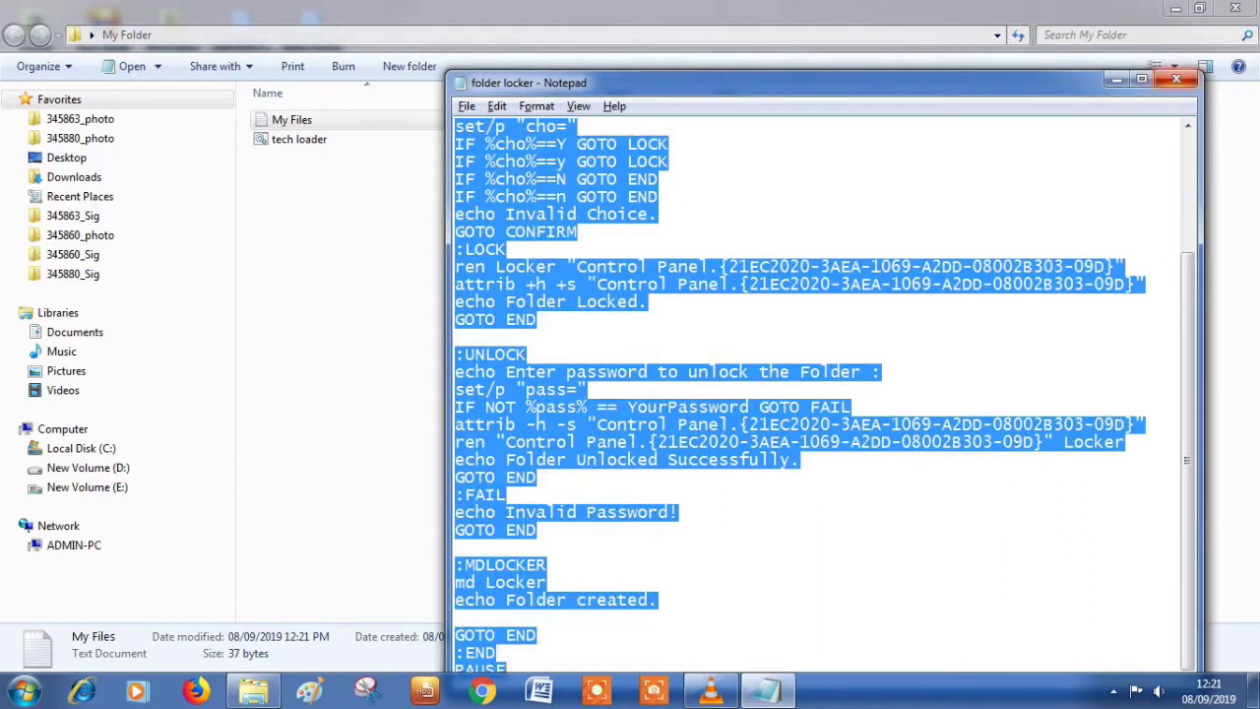
Step: Close the original locker script and run tech loader to create the Locker folder
left_click(1176, 79)
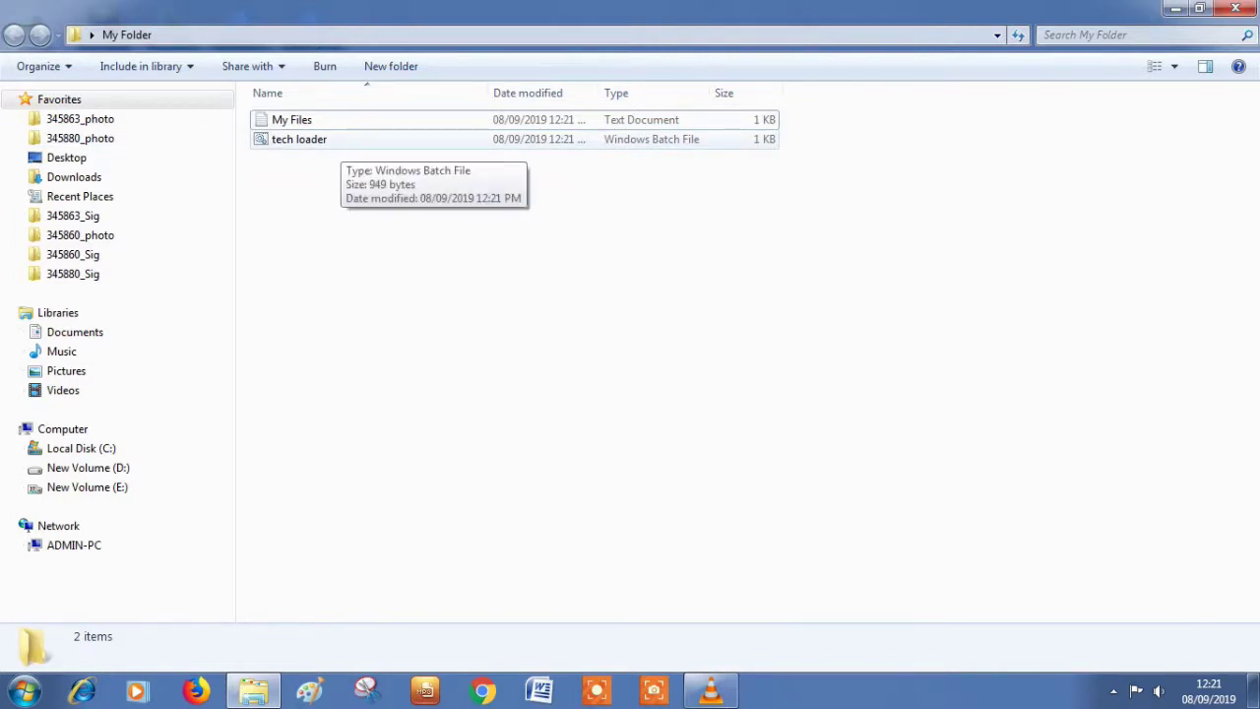
double_click(315, 139)
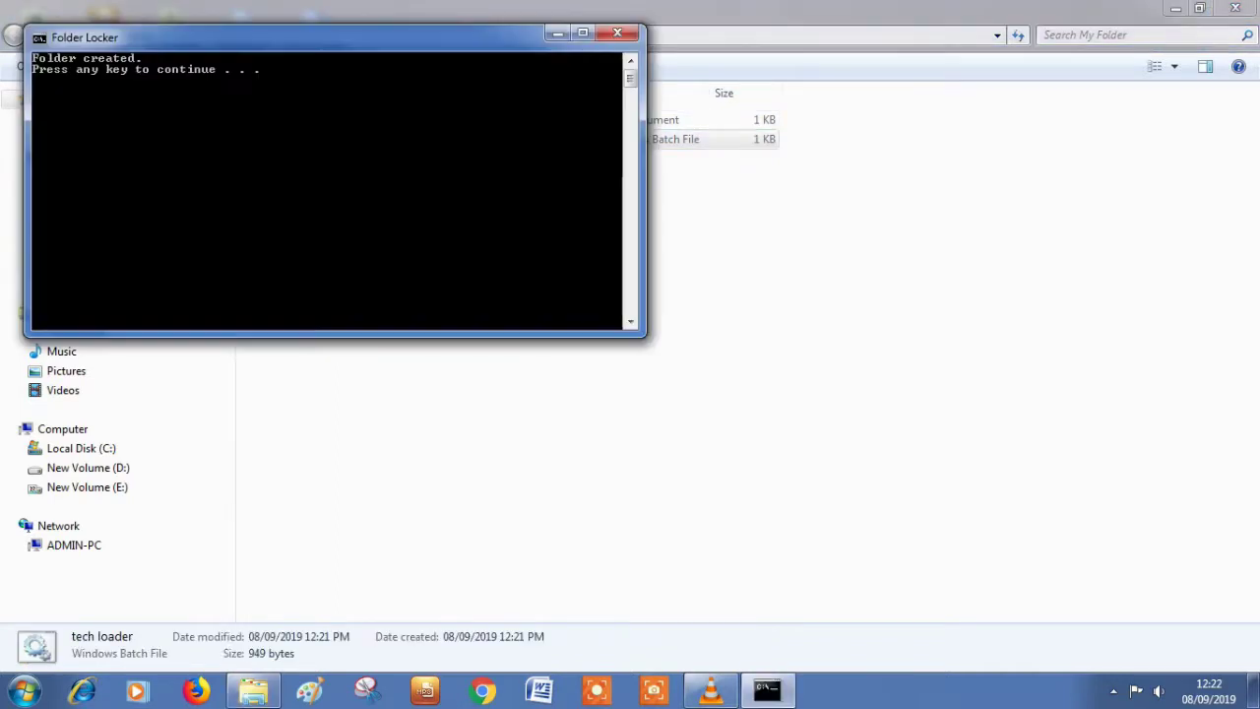
key("Return")
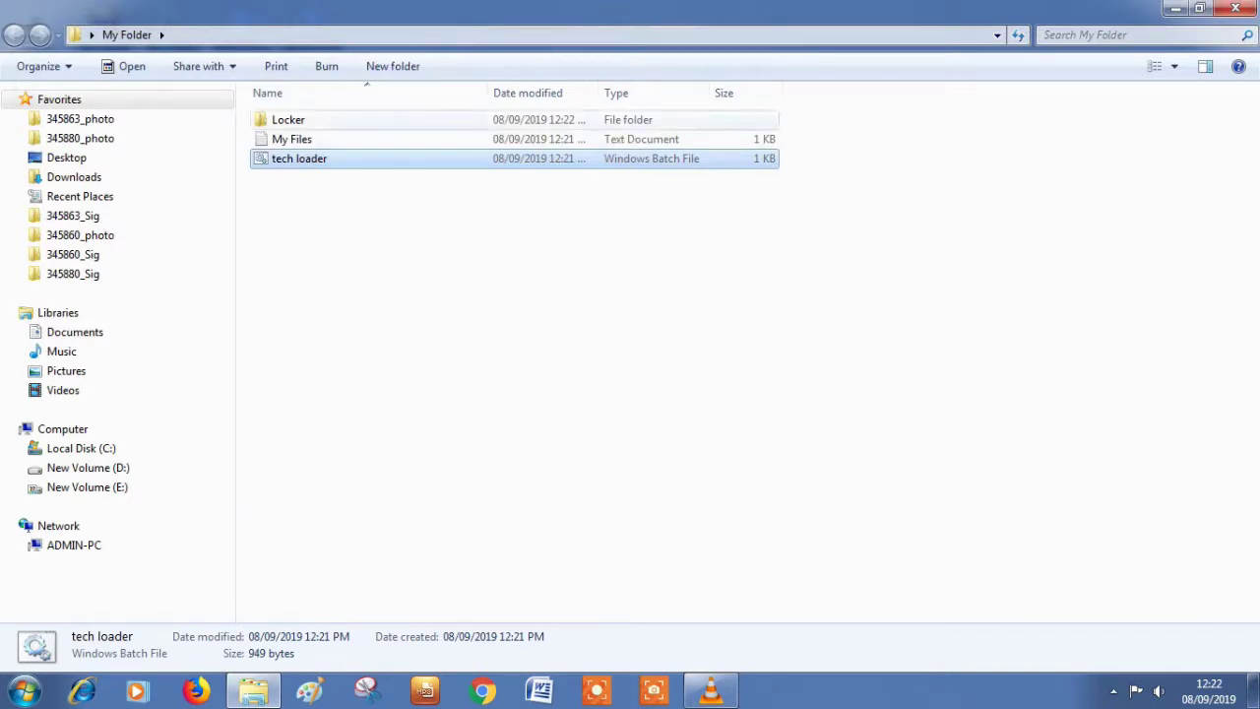
double_click(287, 119)
Step: Move the My Files note from My Folder into the Locker folder
left_click(39, 35)
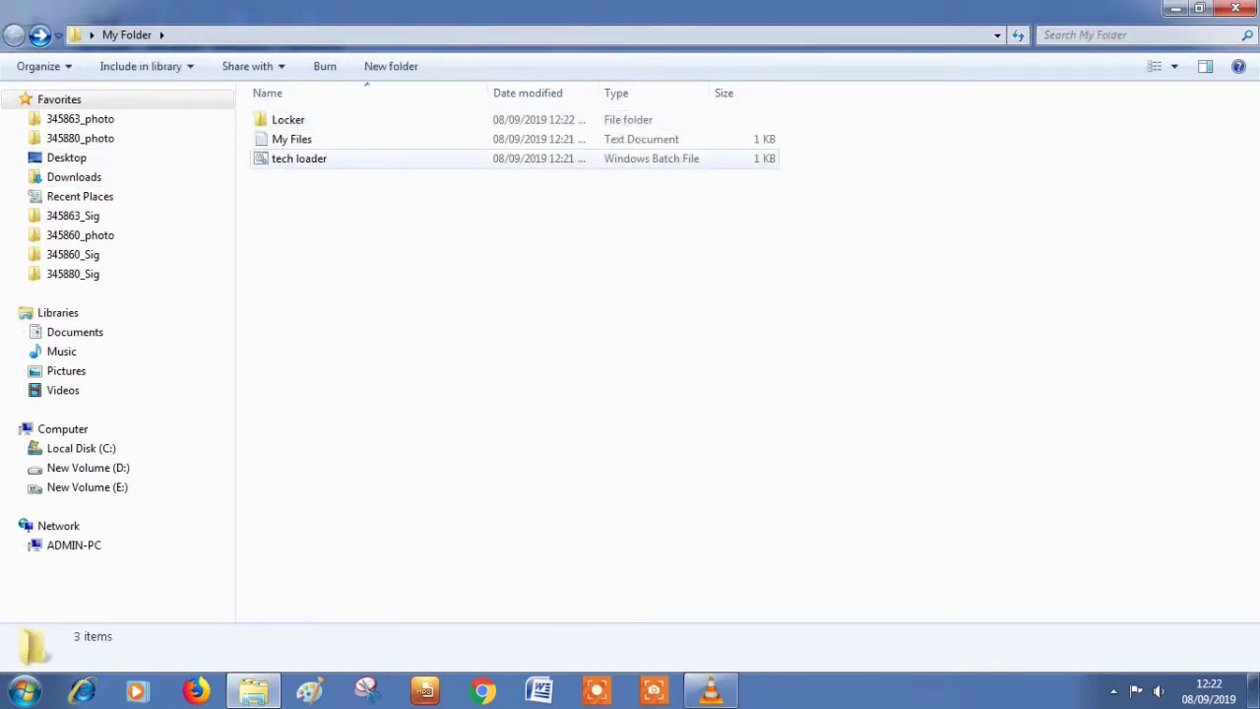
left_click(291, 138)
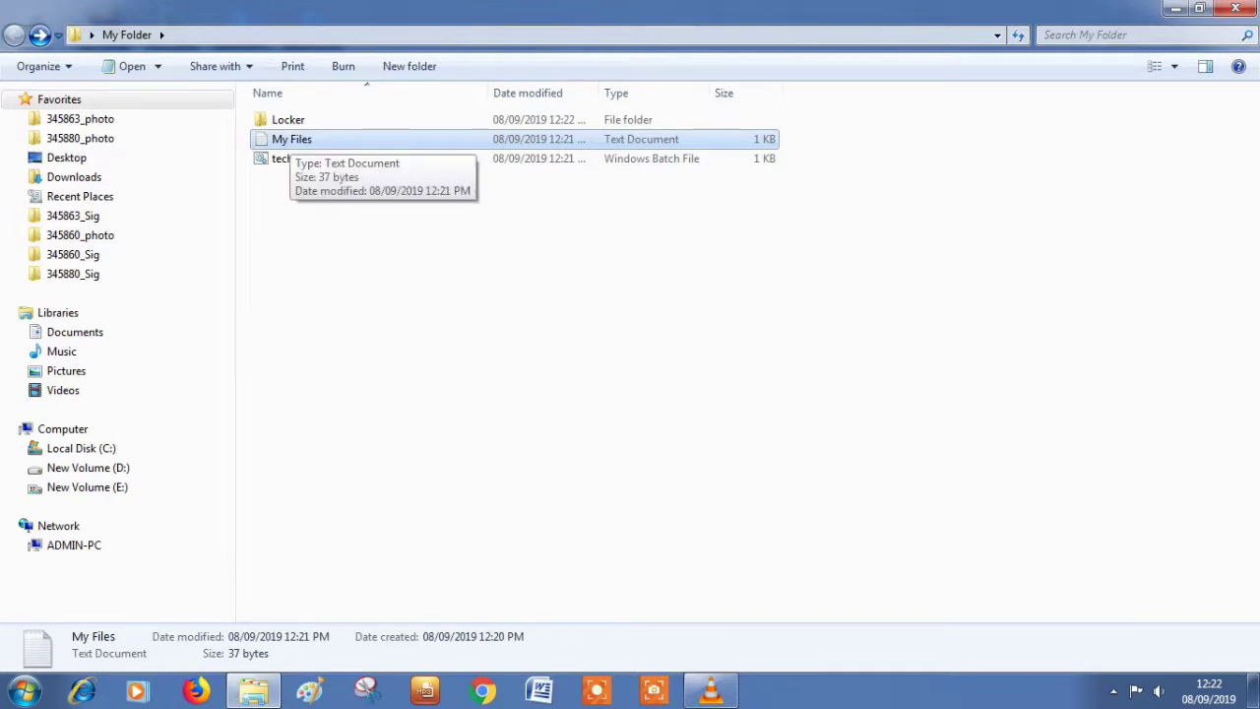
mouse_move(291, 139)
left_mouse_down()
mouse_move(315, 128)
mouse_move(300, 120)
left_mouse_up()
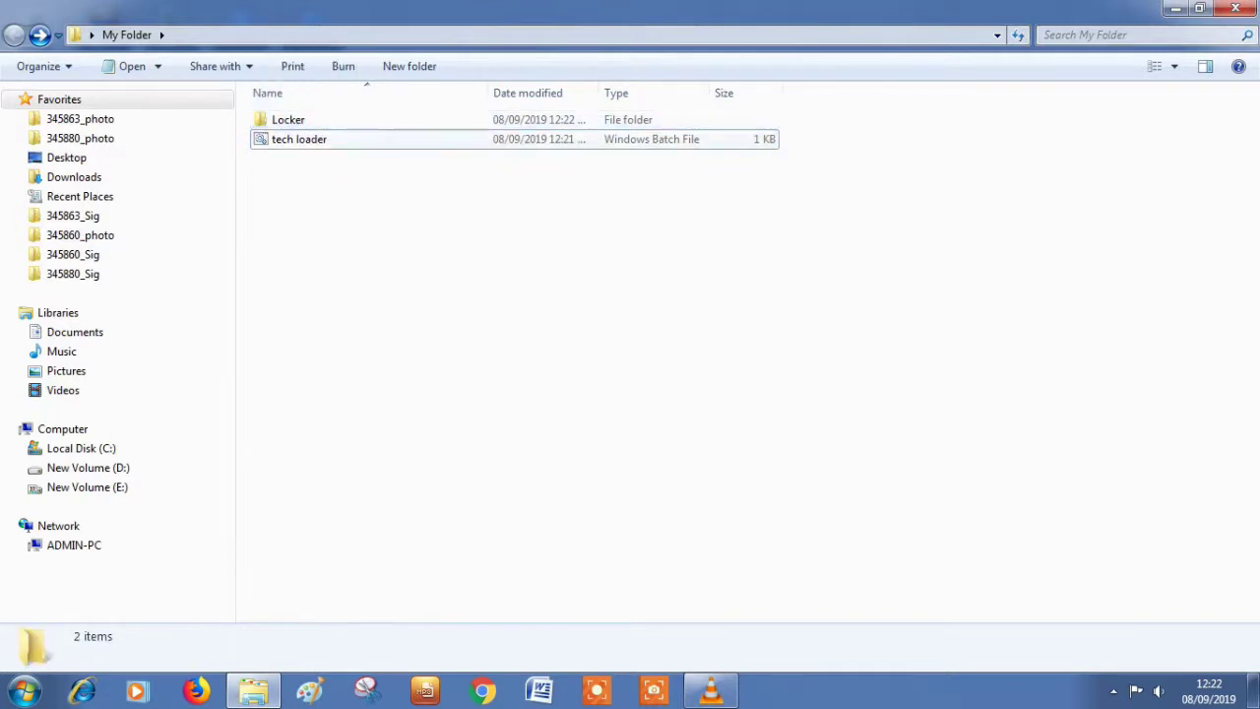
Step: Check that My Files is inside Locker, then rerun tech loader and answer y to lock it
double_click(288, 119)
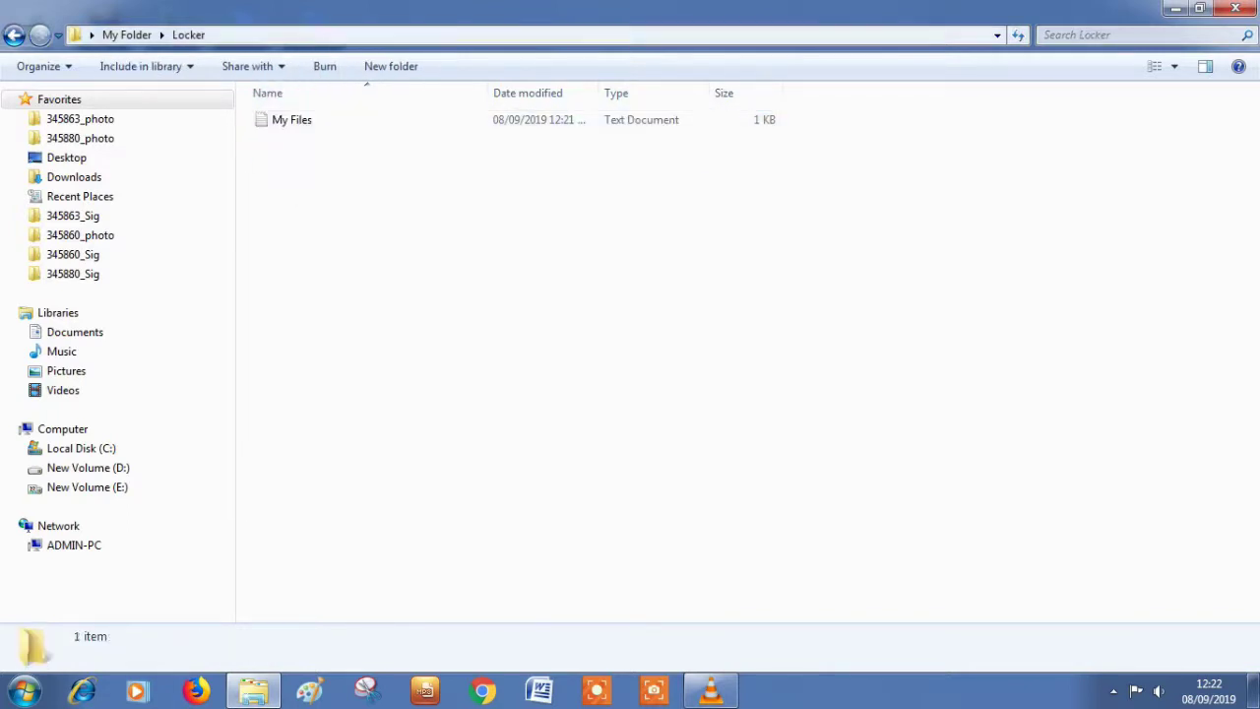
key("BackSpace")
double_click(298, 139)
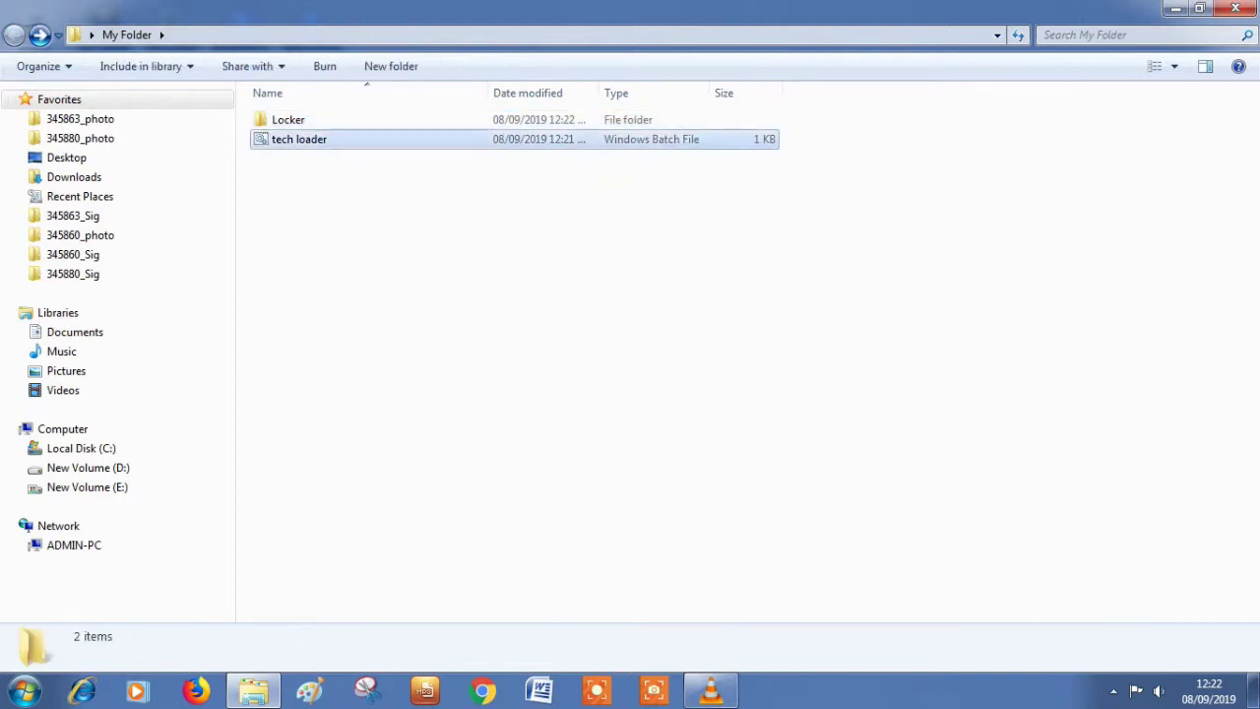
type("y")
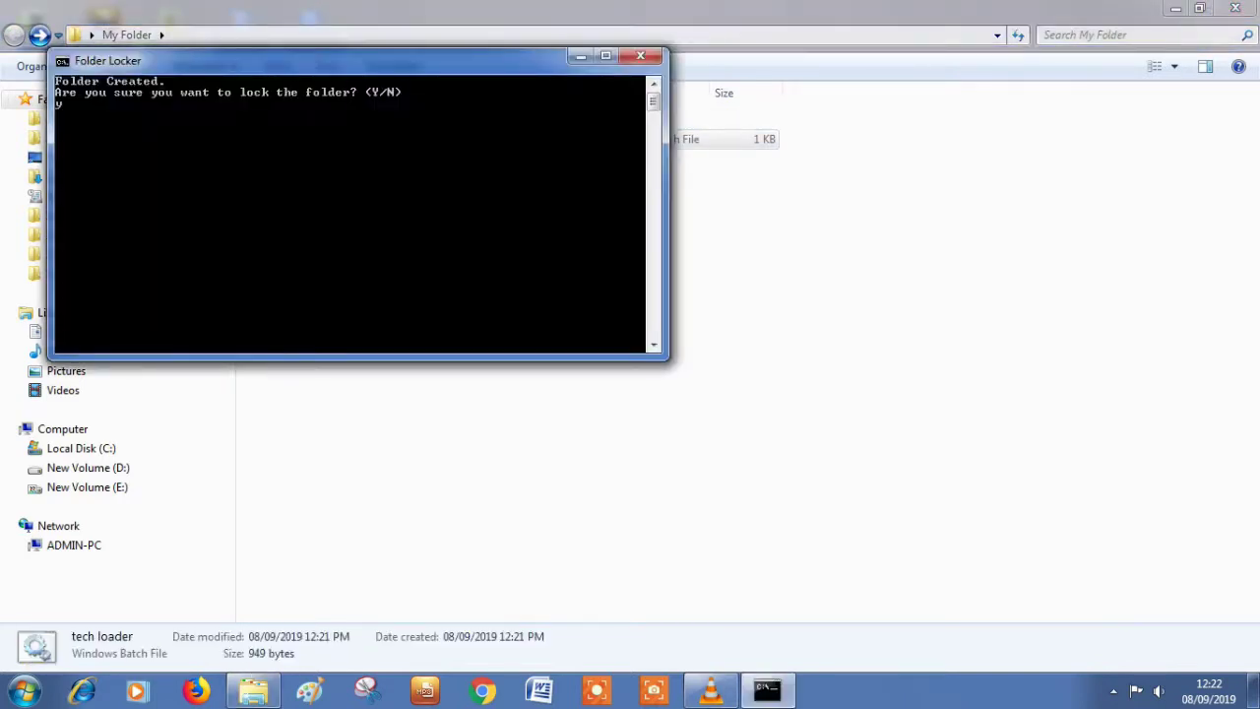
key("Return")
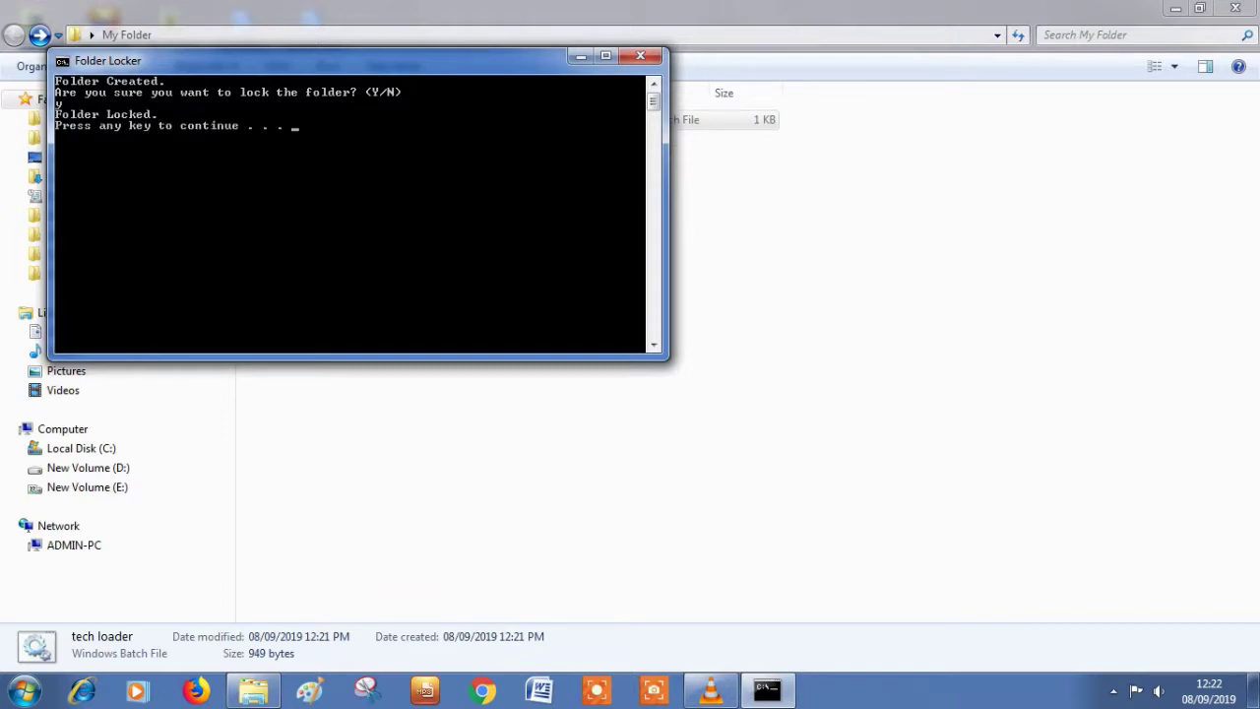
key("Return")
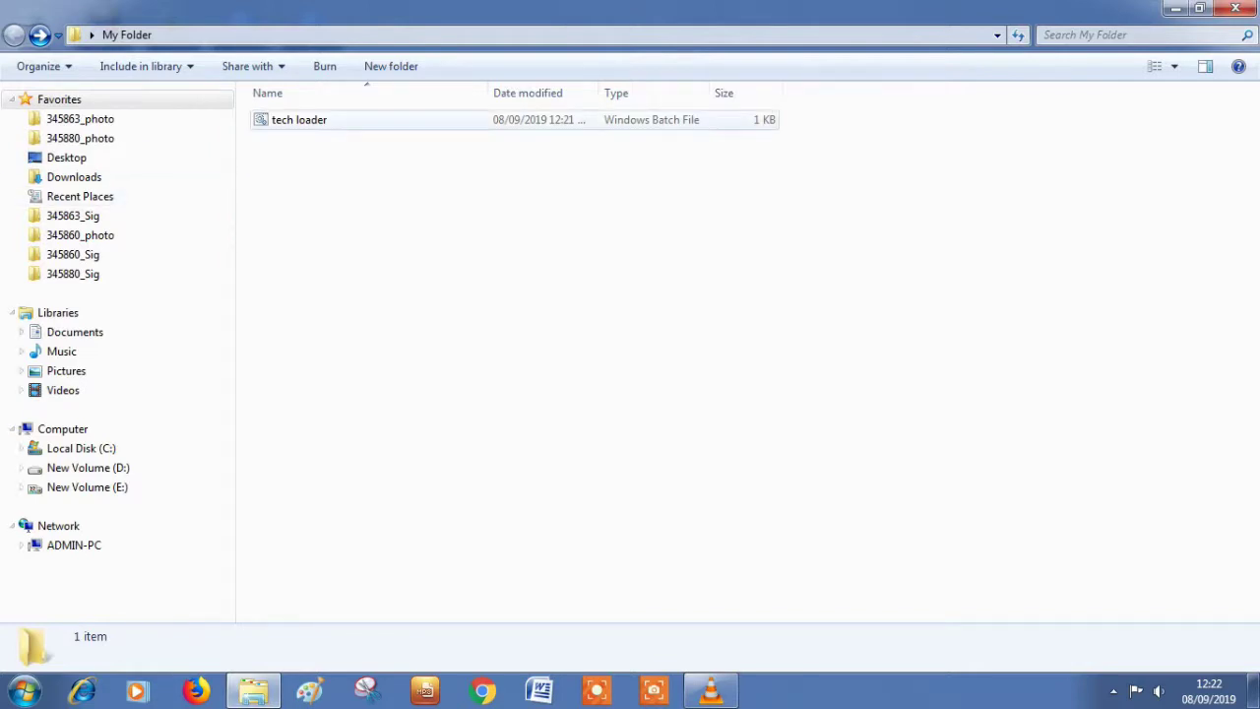
Step: Run tech loader and enter the unlock password to bring Locker back
double_click(315, 121)
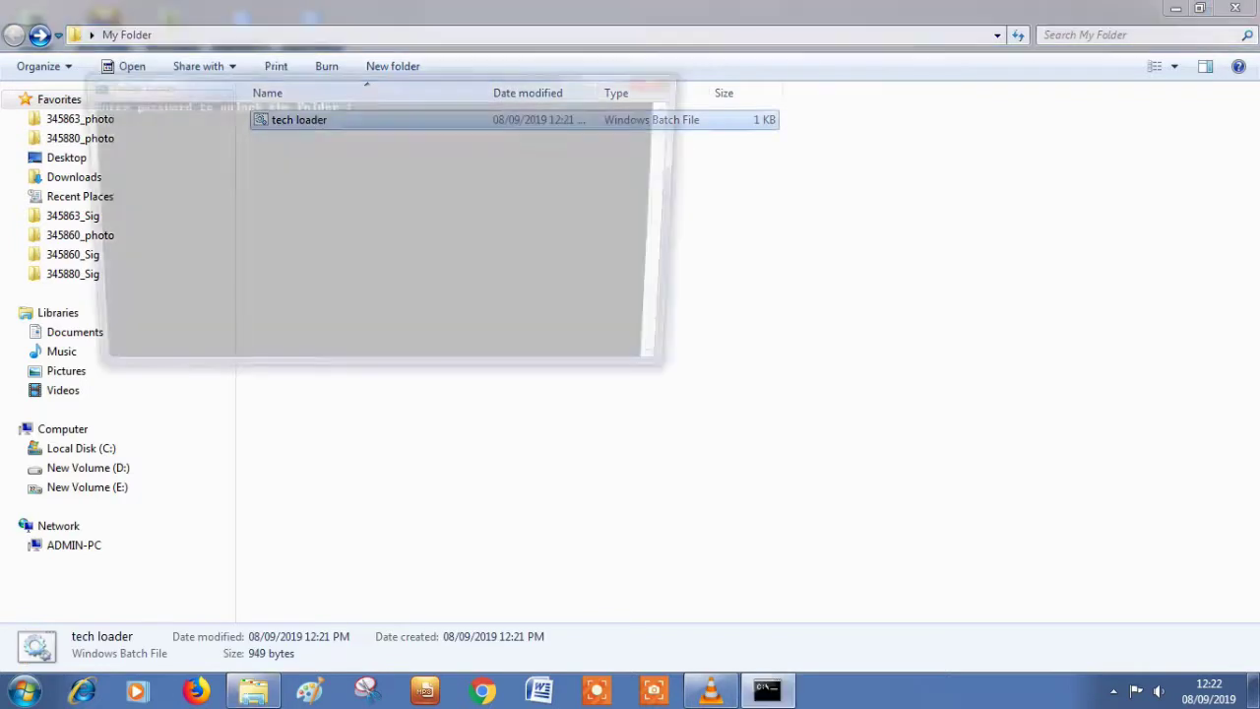
type("1234")
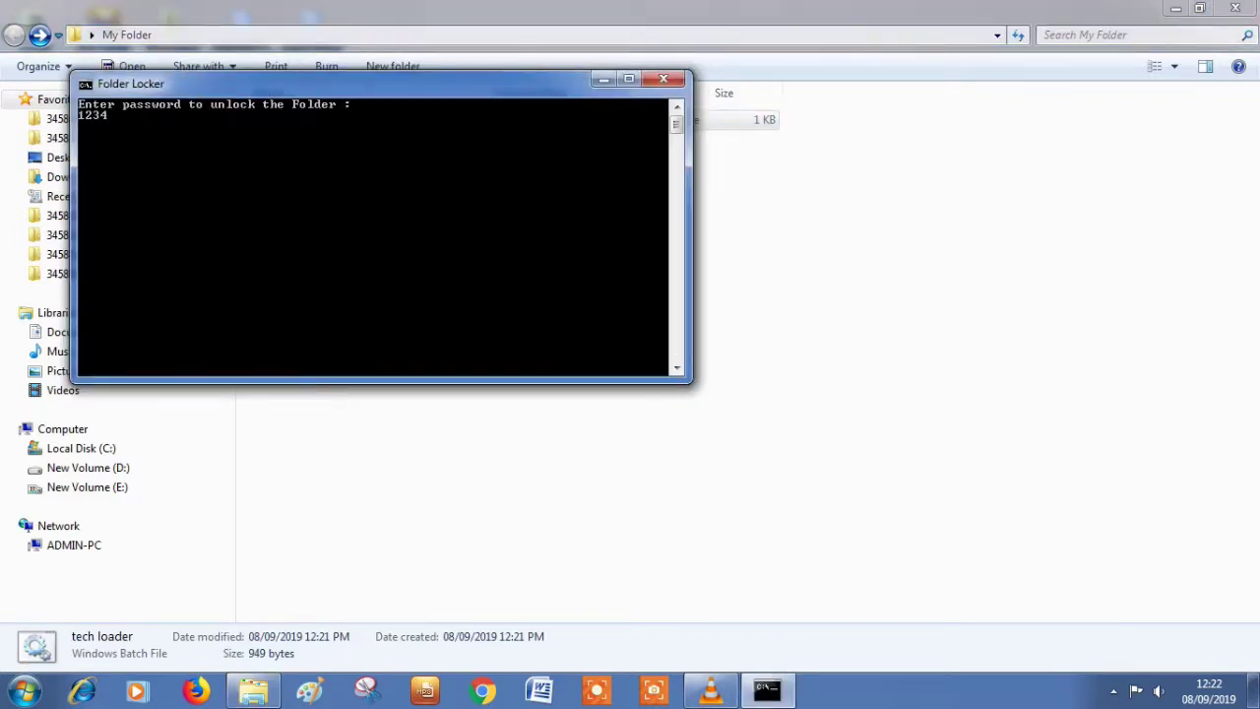
key("Return")
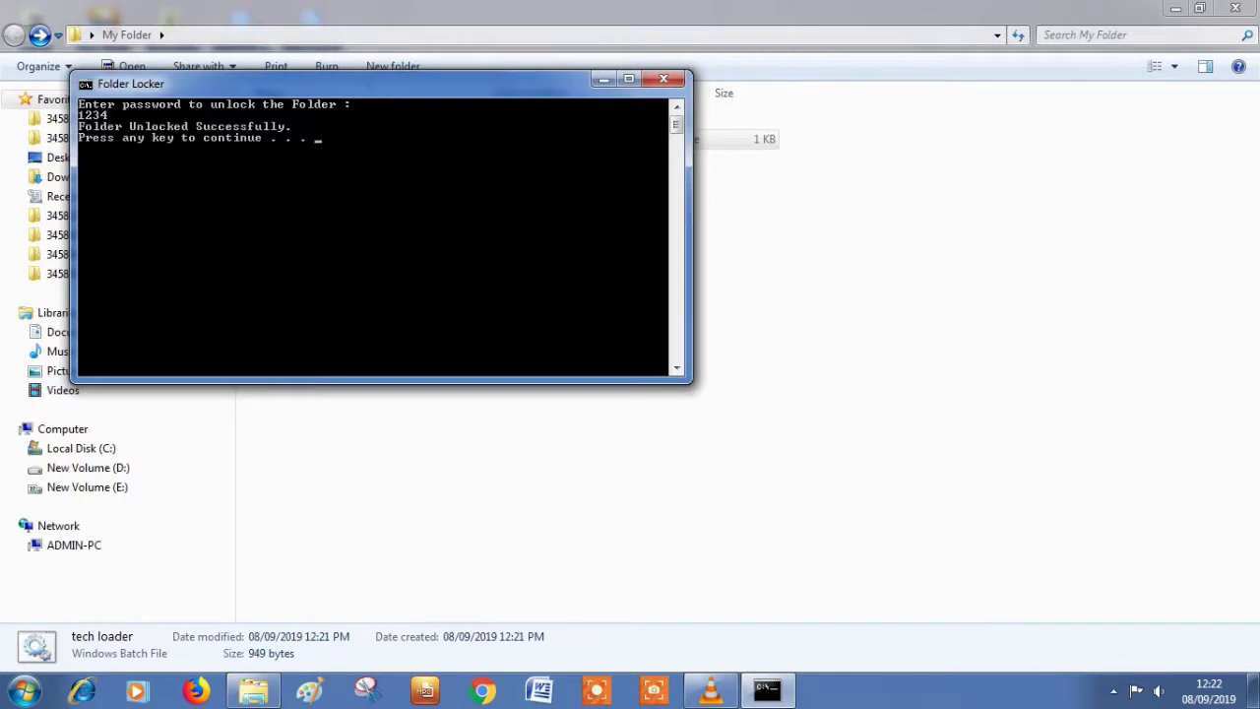
key("Return")
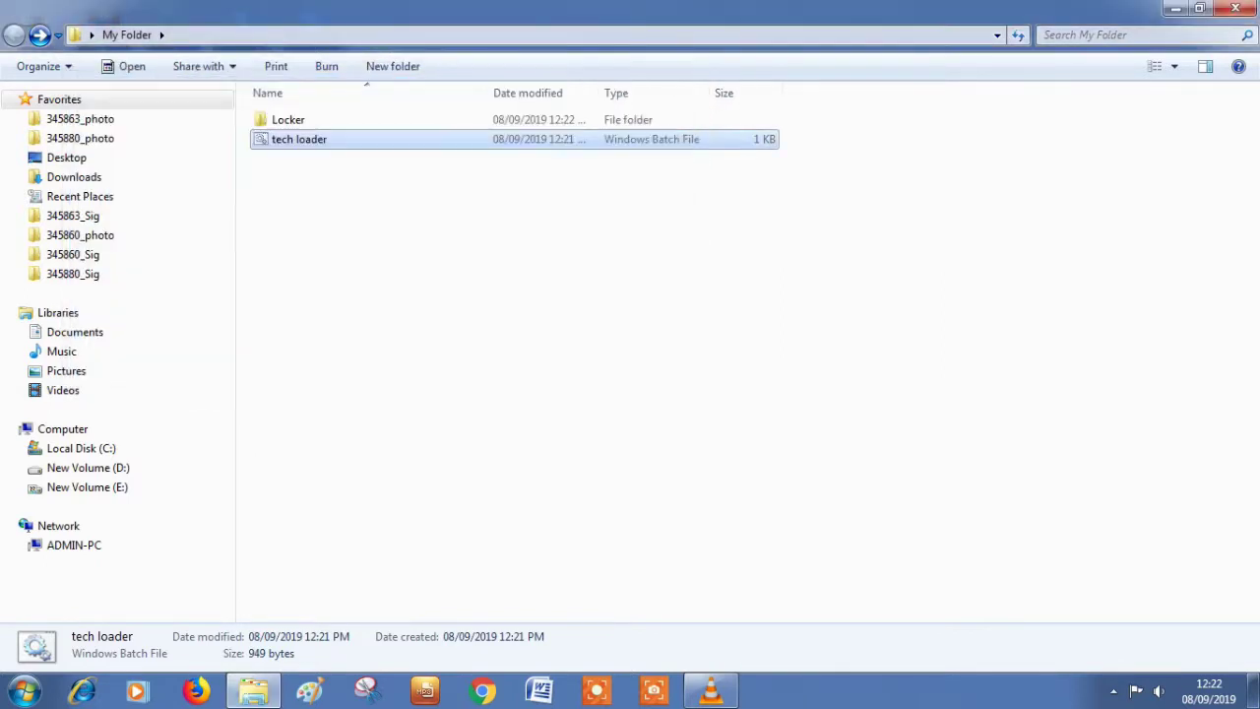
Step: Open Locker and the My Files note to verify it, then return to My Folder
key("Up")
key("Return")
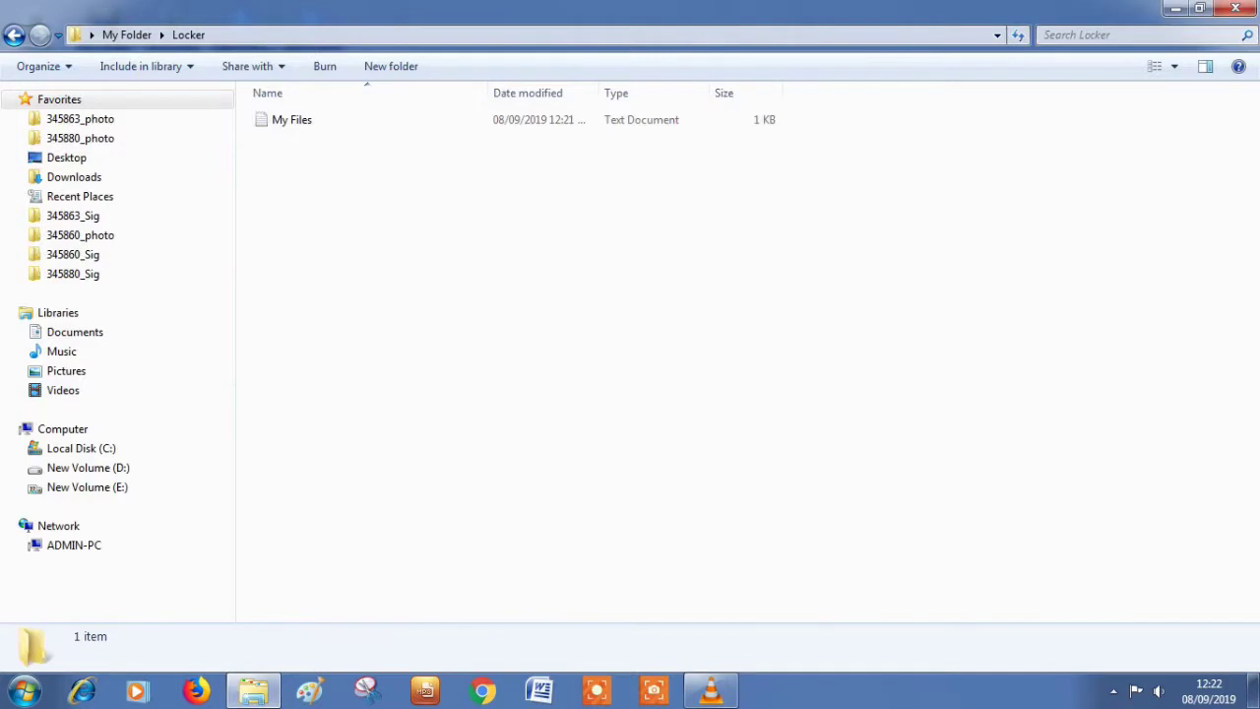
double_click(292, 119)
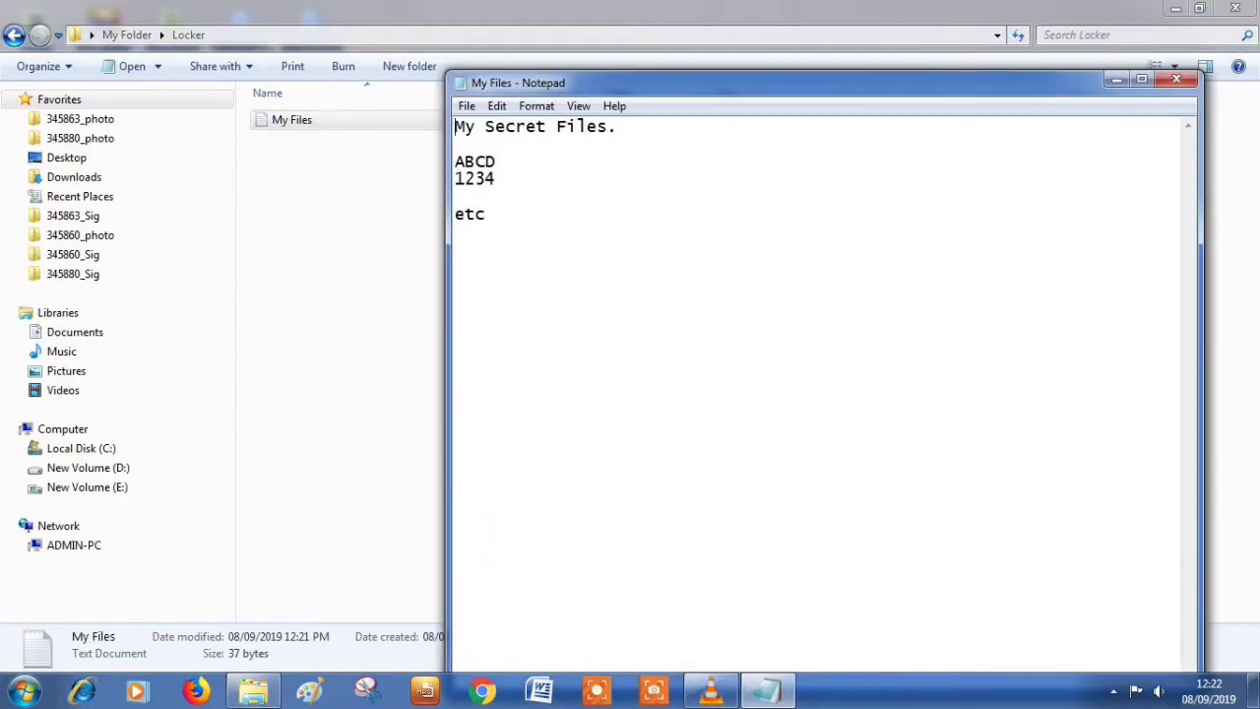
left_click(1176, 79)
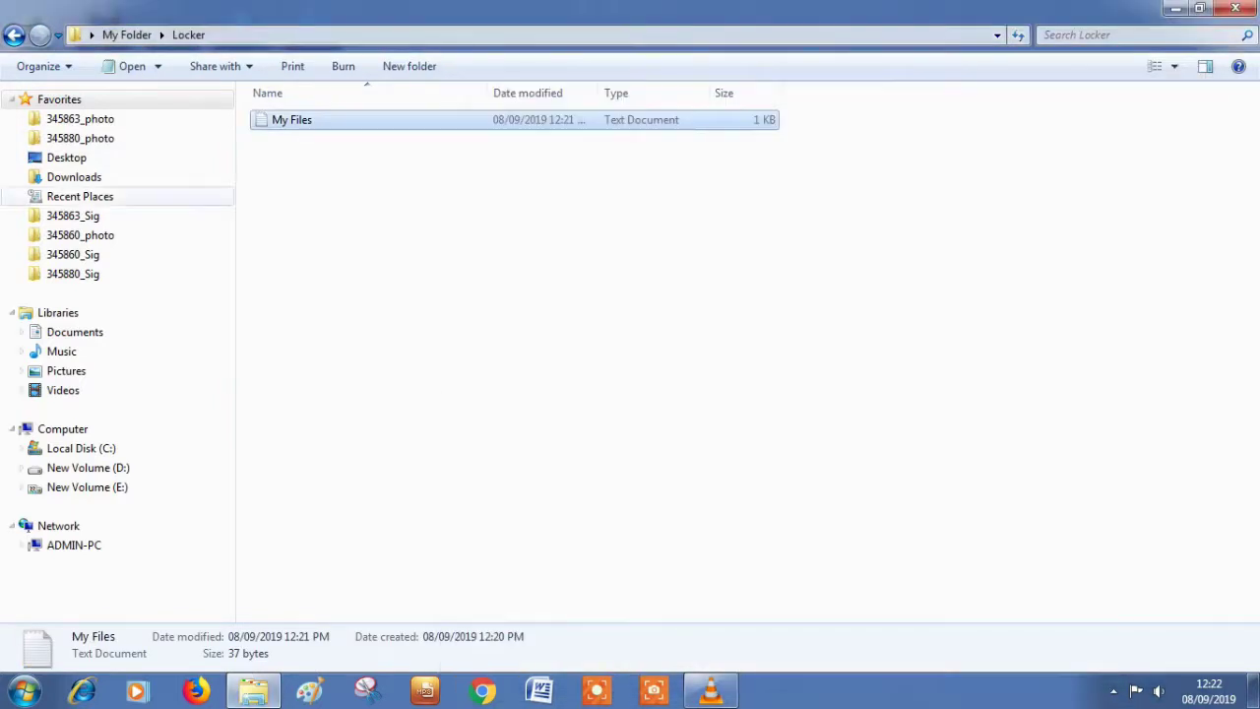
left_click(14, 34)
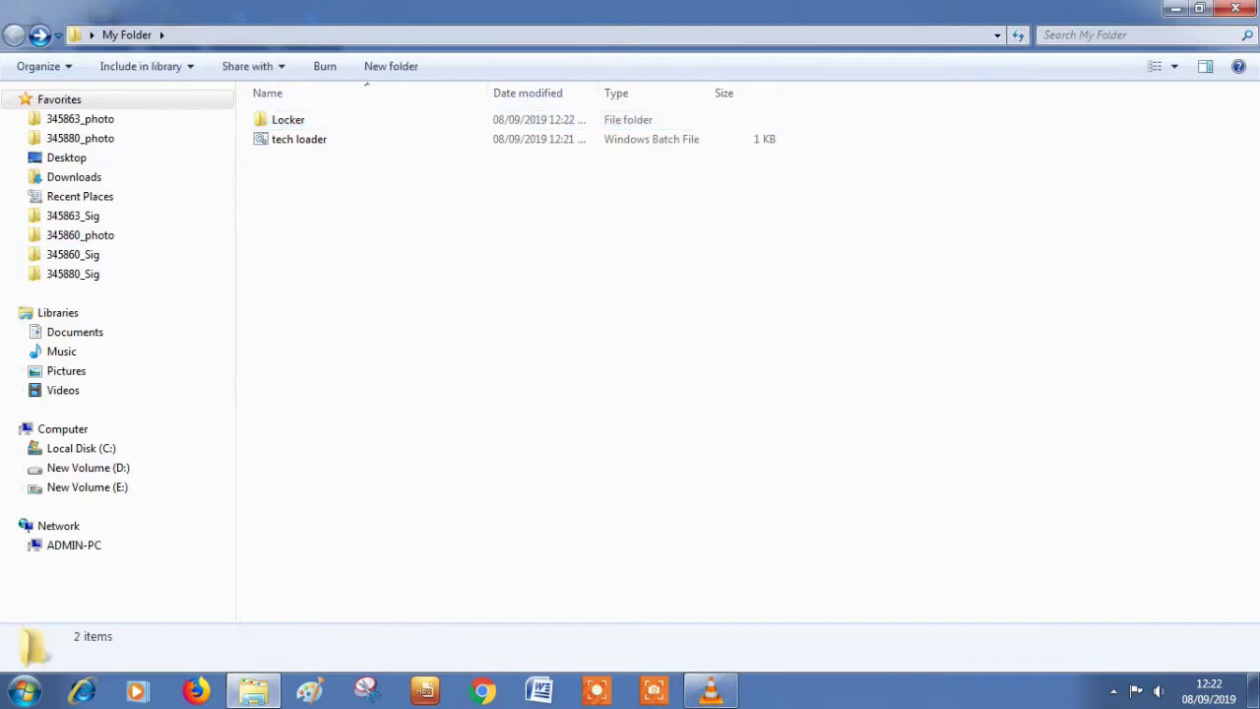
Step: Relock Locker with tech loader by answering y, then close and reopen My Folder from the desktop
double_click(298, 139)
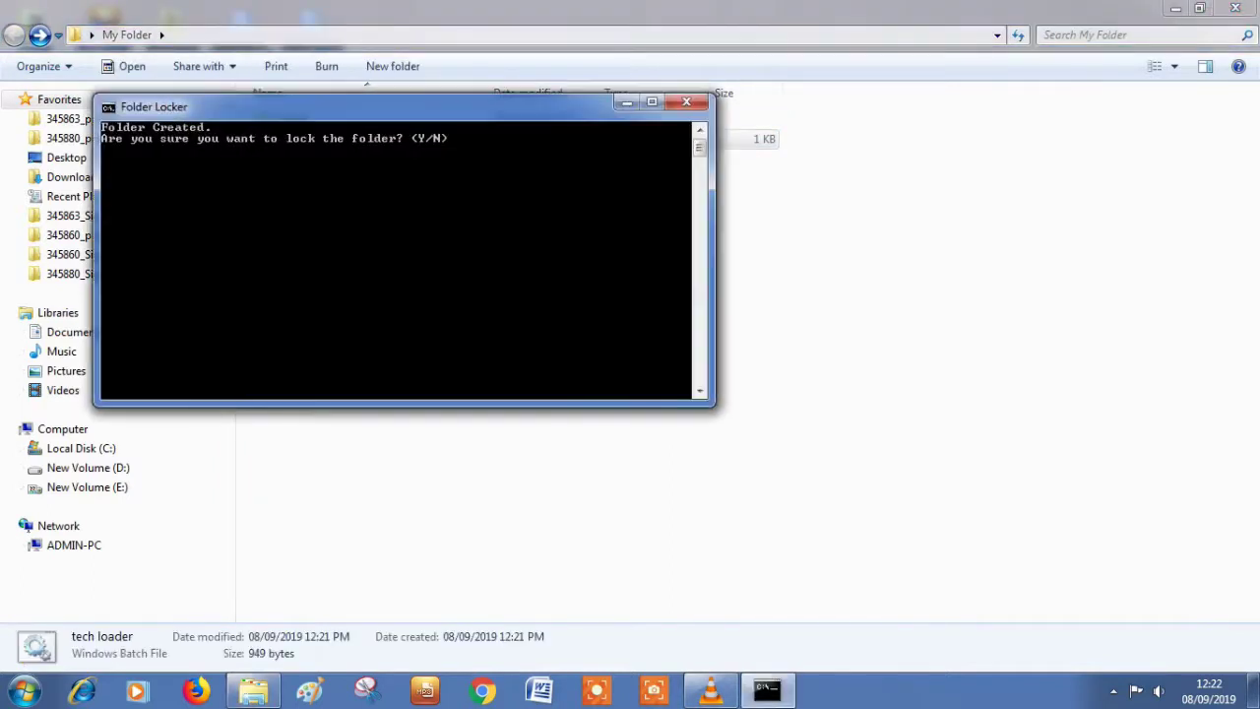
type("y")
key("Return")
key("Return")
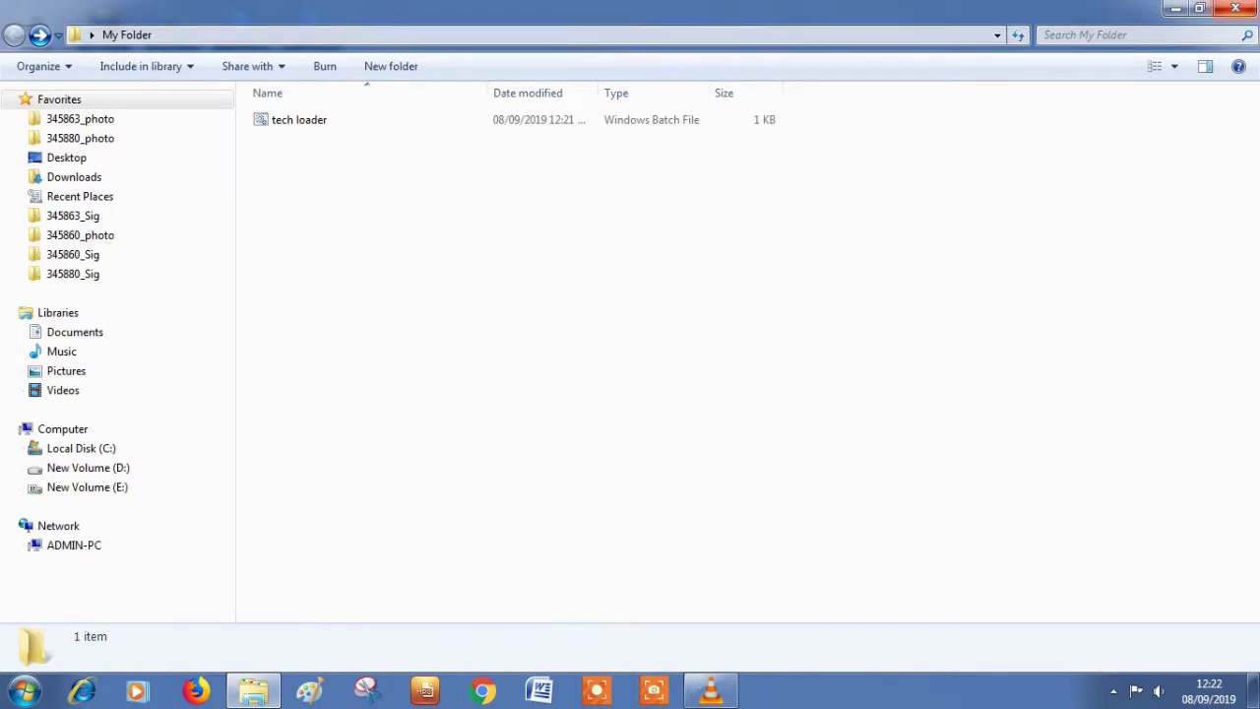
left_click(1236, 8)
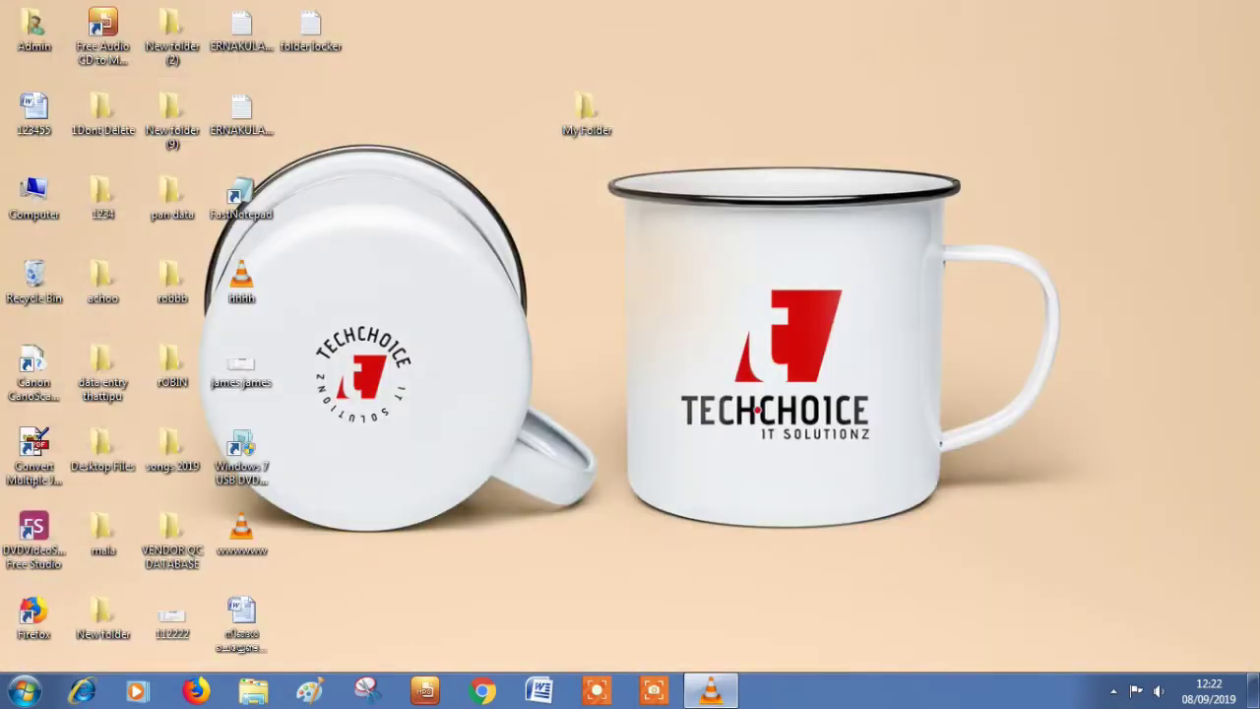
double_click(587, 110)
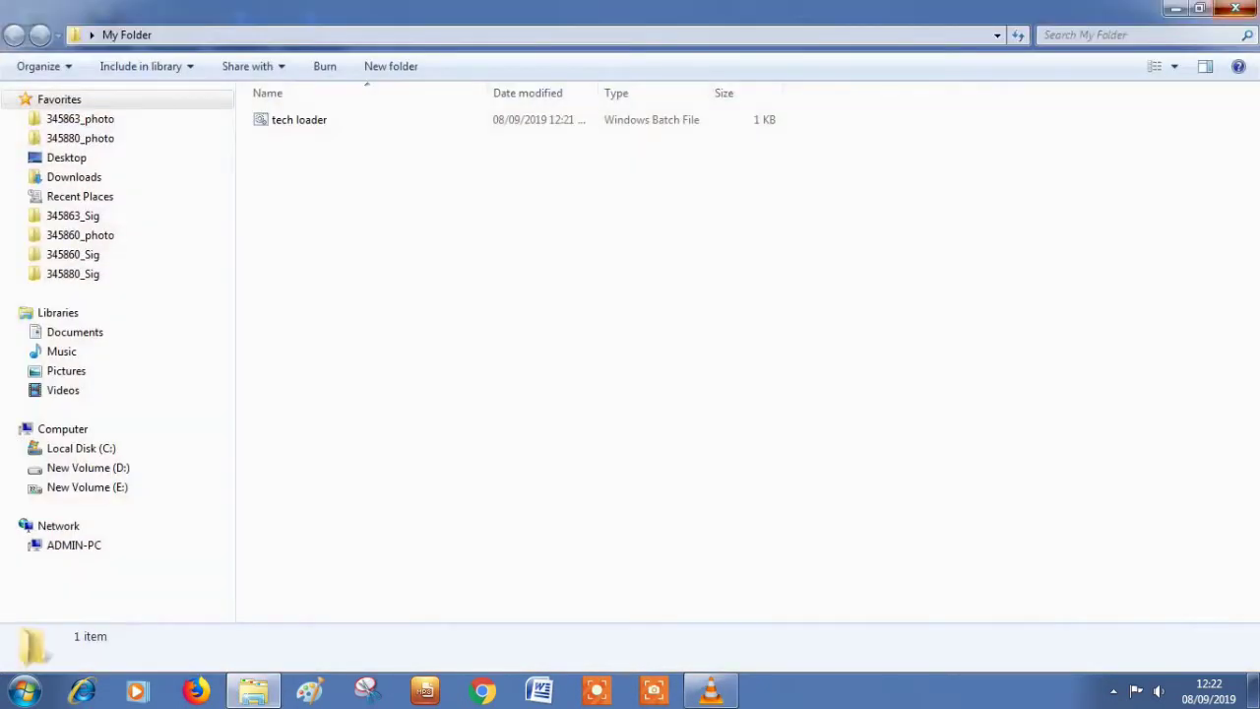
key("alt+F4")
key("Delete")
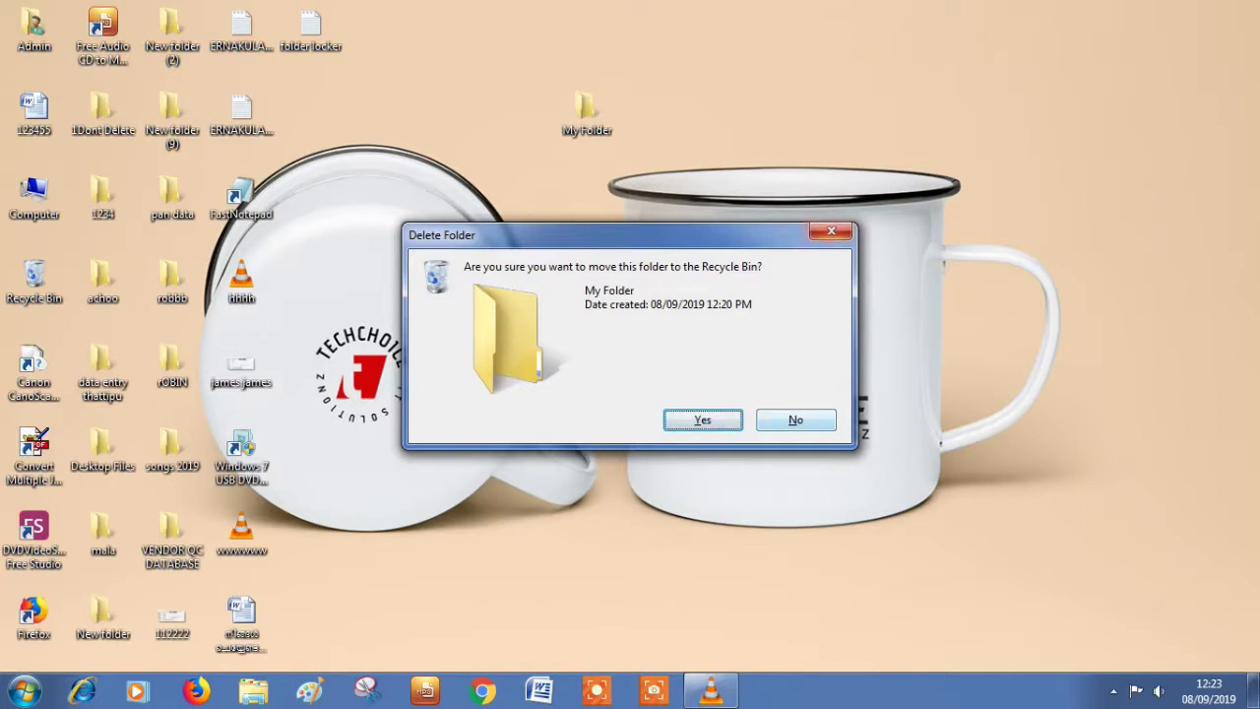
key("Escape")
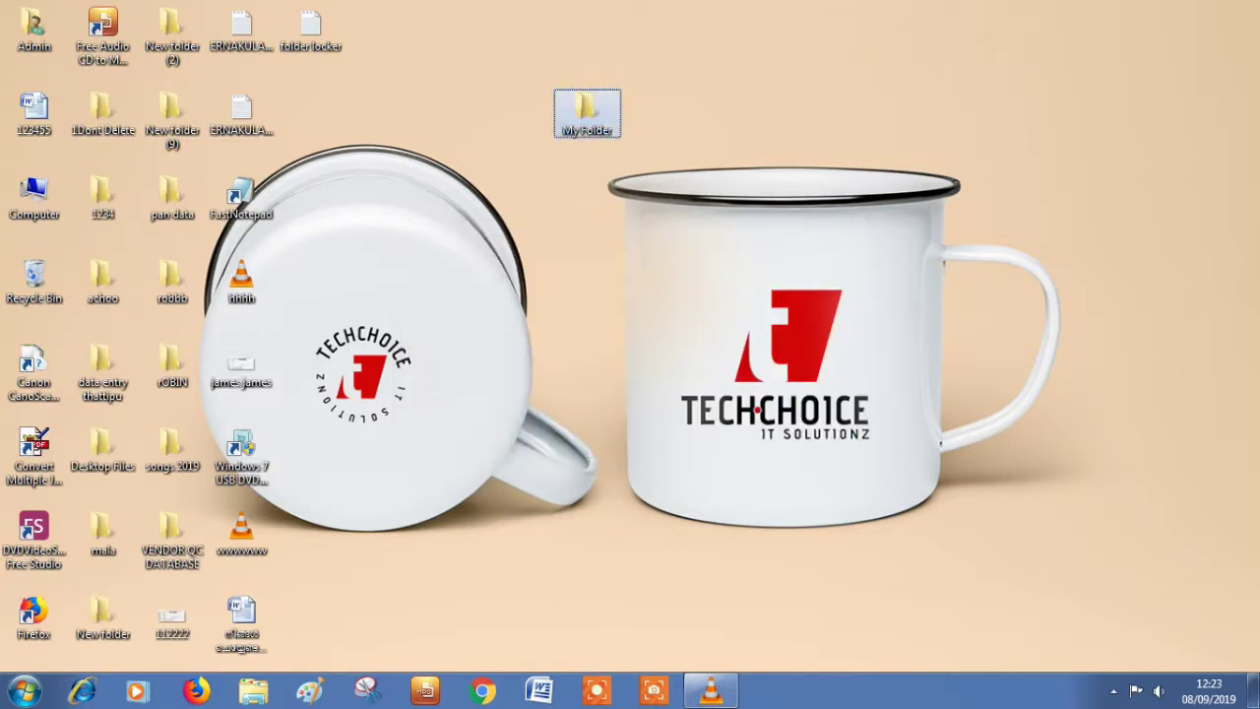
Step: Open My Folder's advanced security settings and edit the Administrators permission entry
right_click(590, 124)
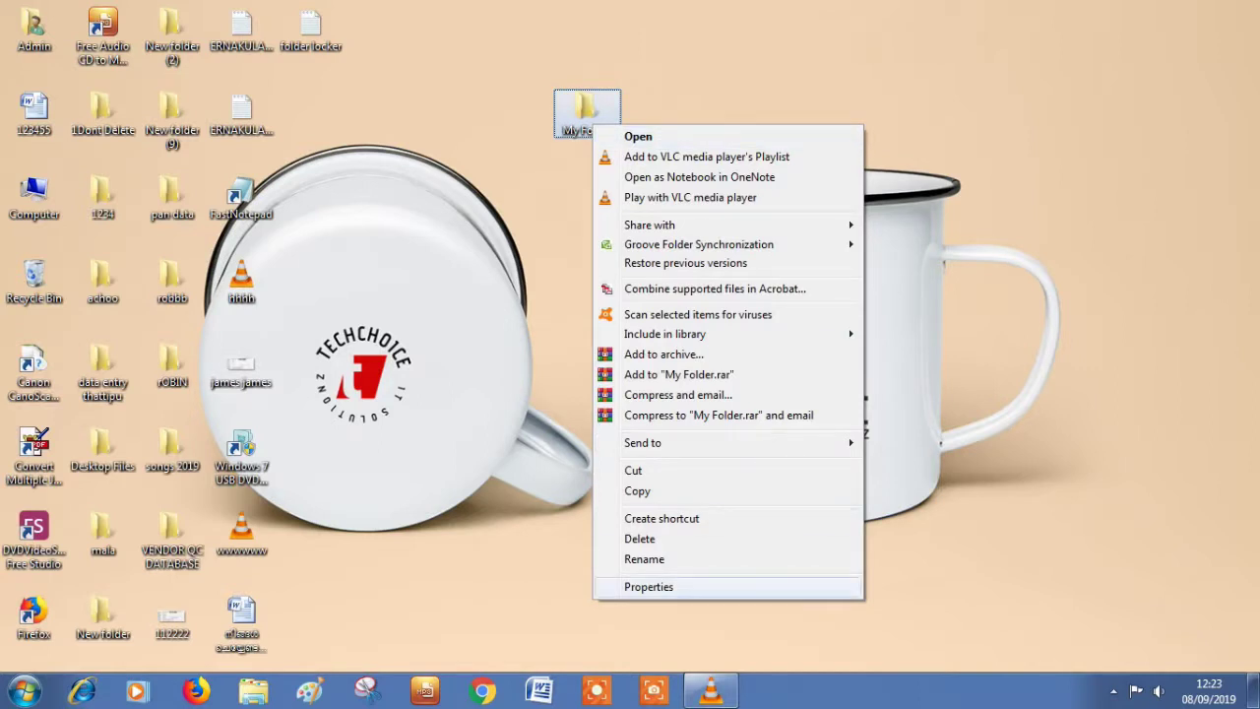
key("Return")
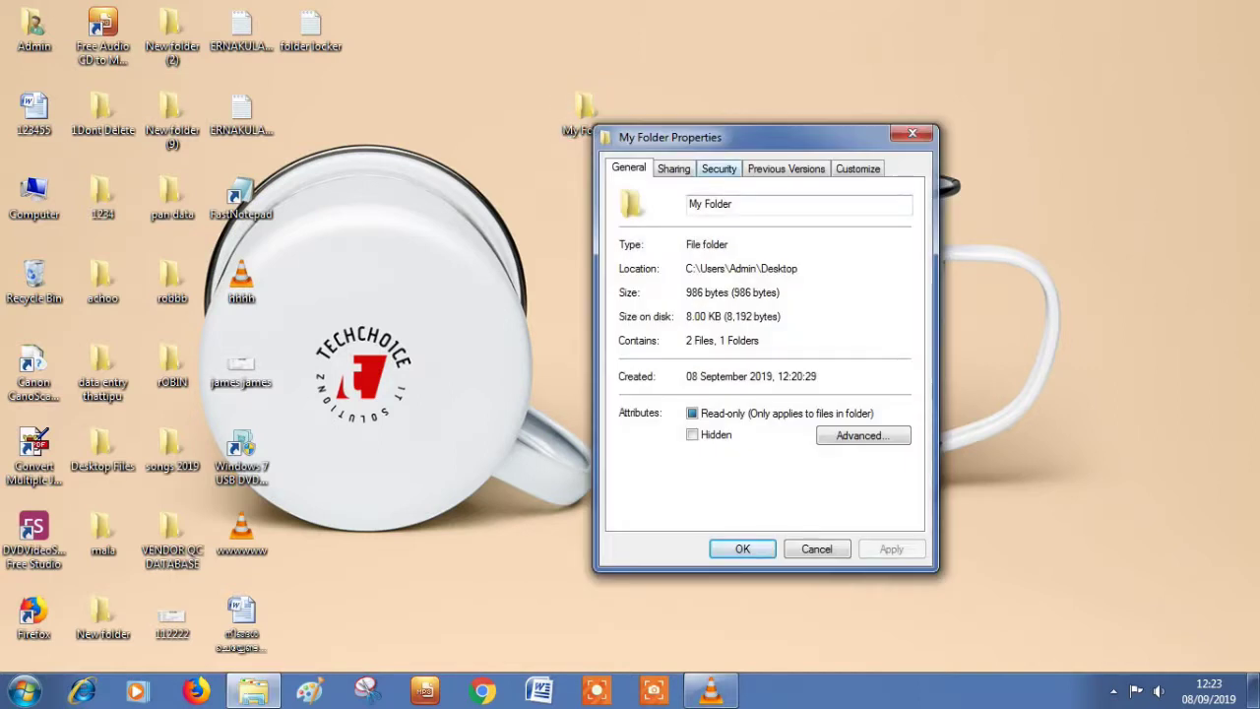
key("ctrl+Tab")
key("ctrl+Tab")
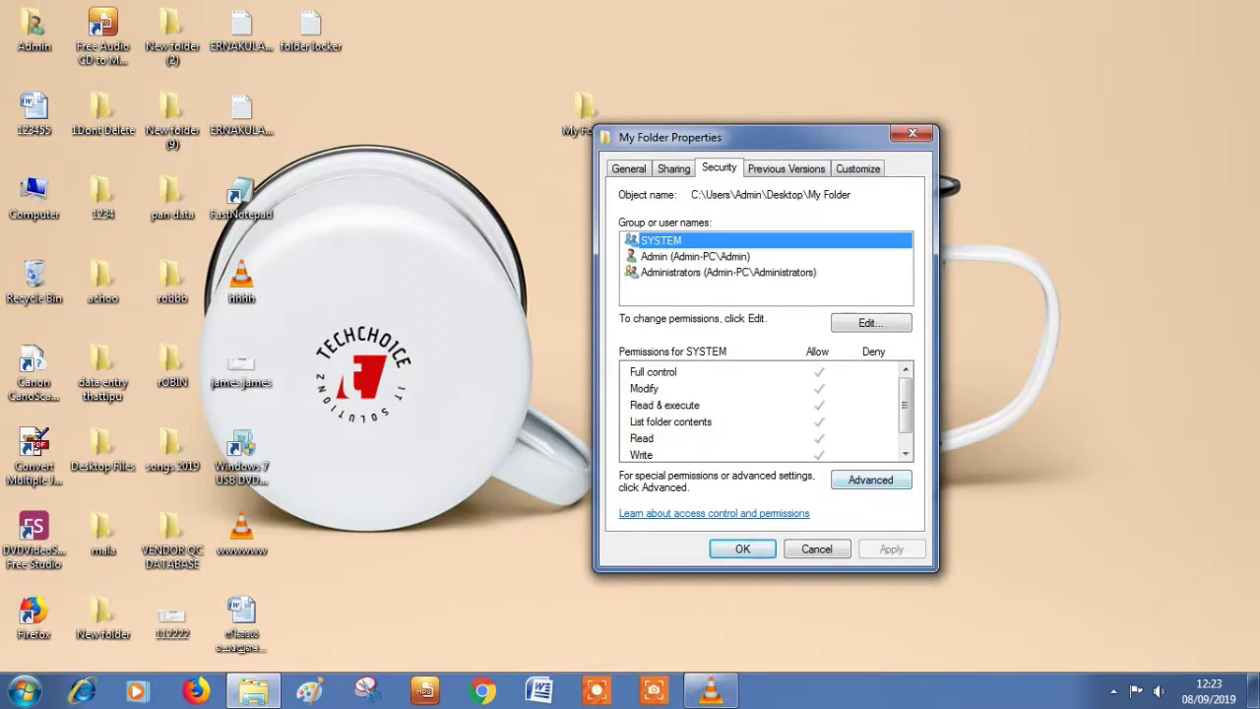
key("Return")
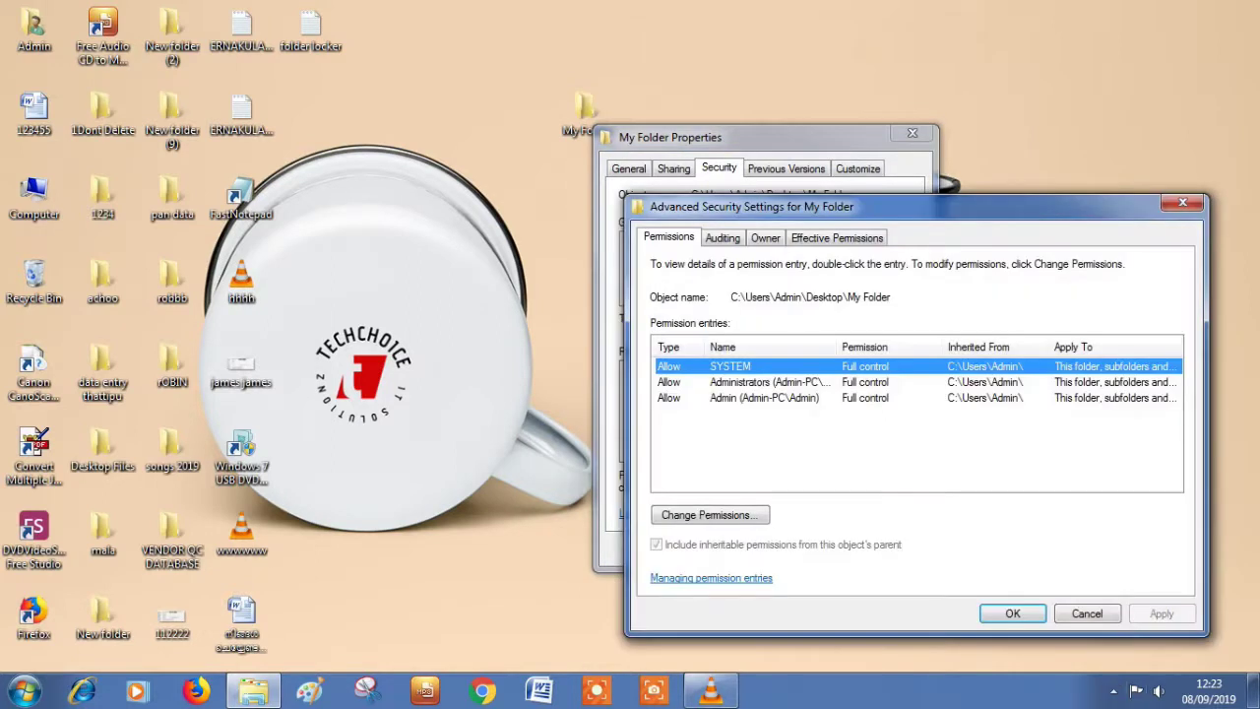
left_click(768, 382)
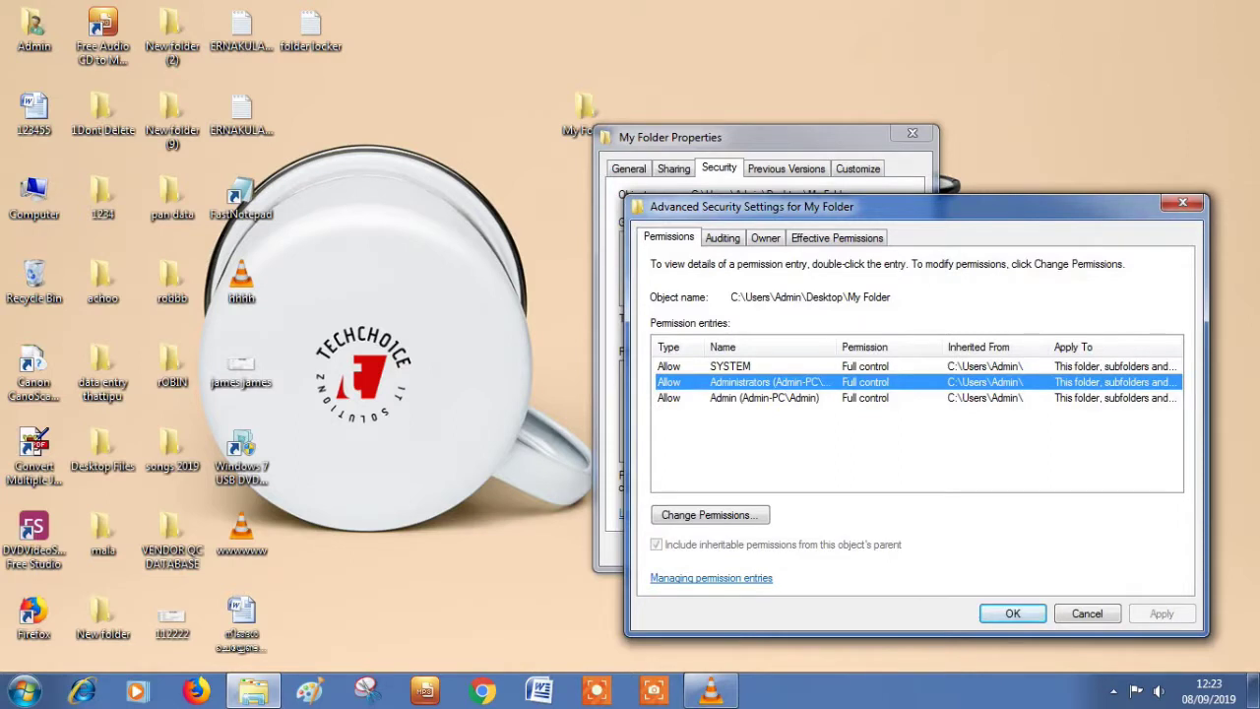
left_click(710, 515)
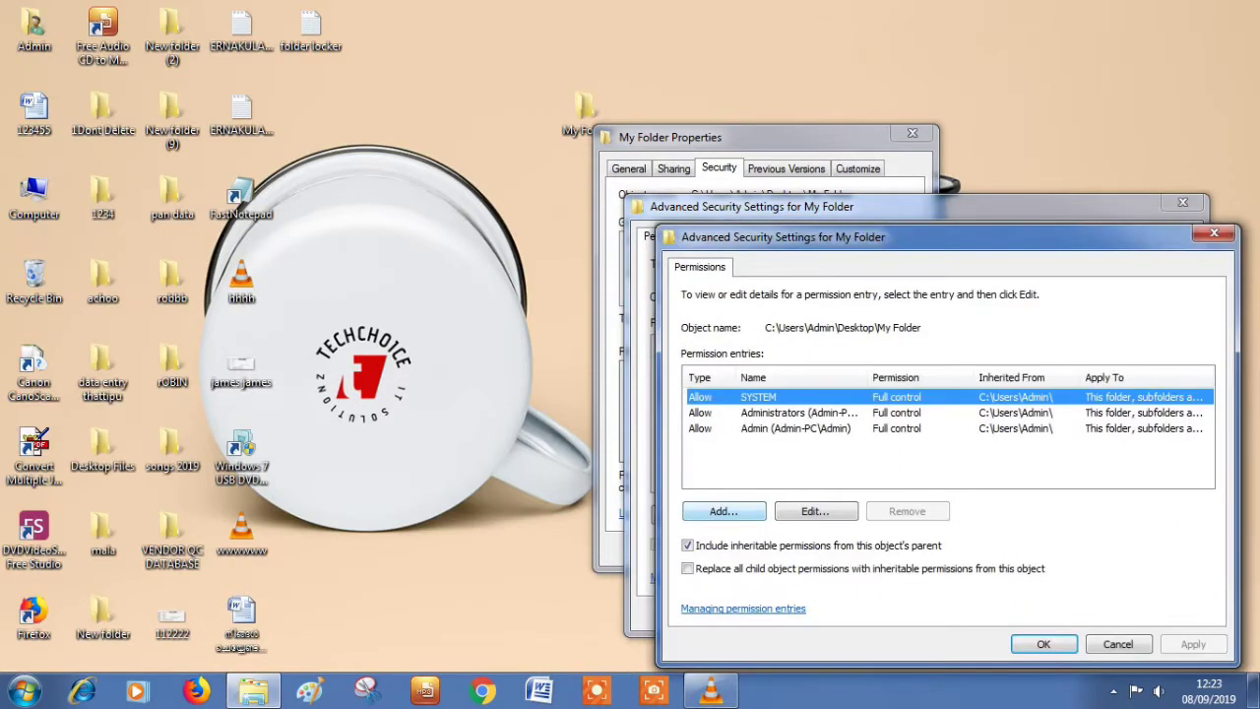
left_click(788, 413)
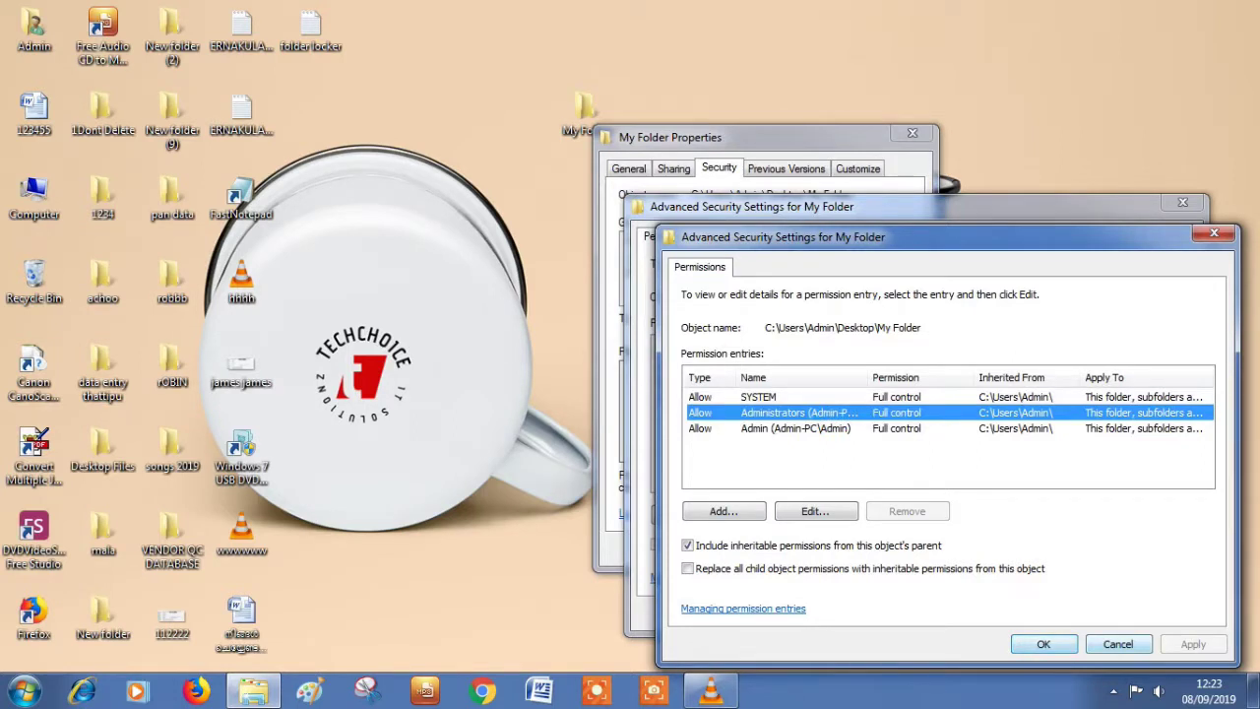
left_click(815, 511)
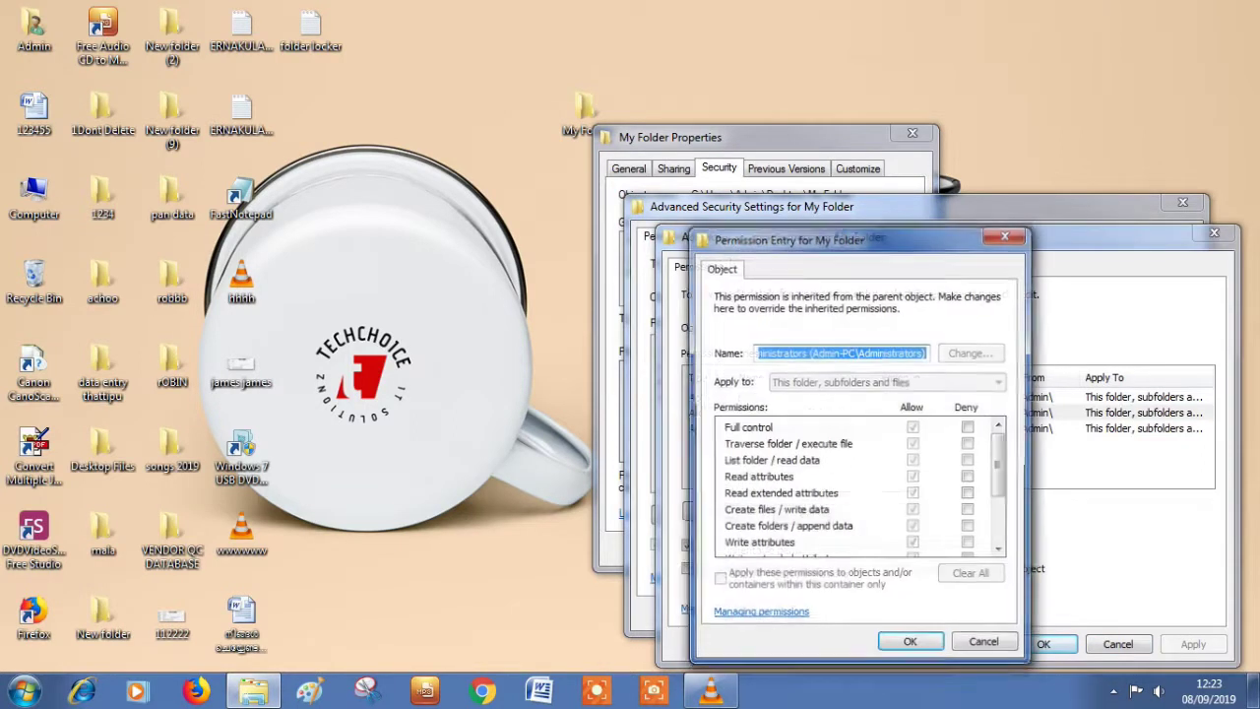
Step: Deny Administrators Full control on My Folder, accept the warning, and close all permission dialogs
left_click(969, 426)
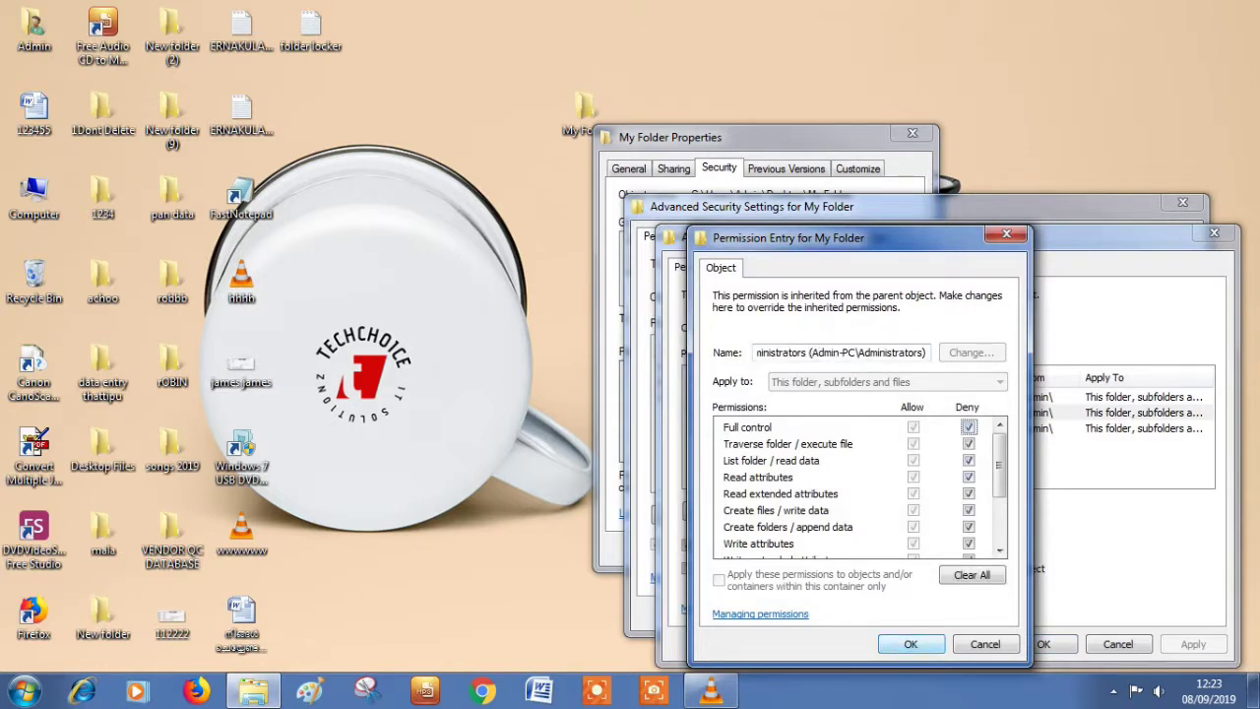
key("Return")
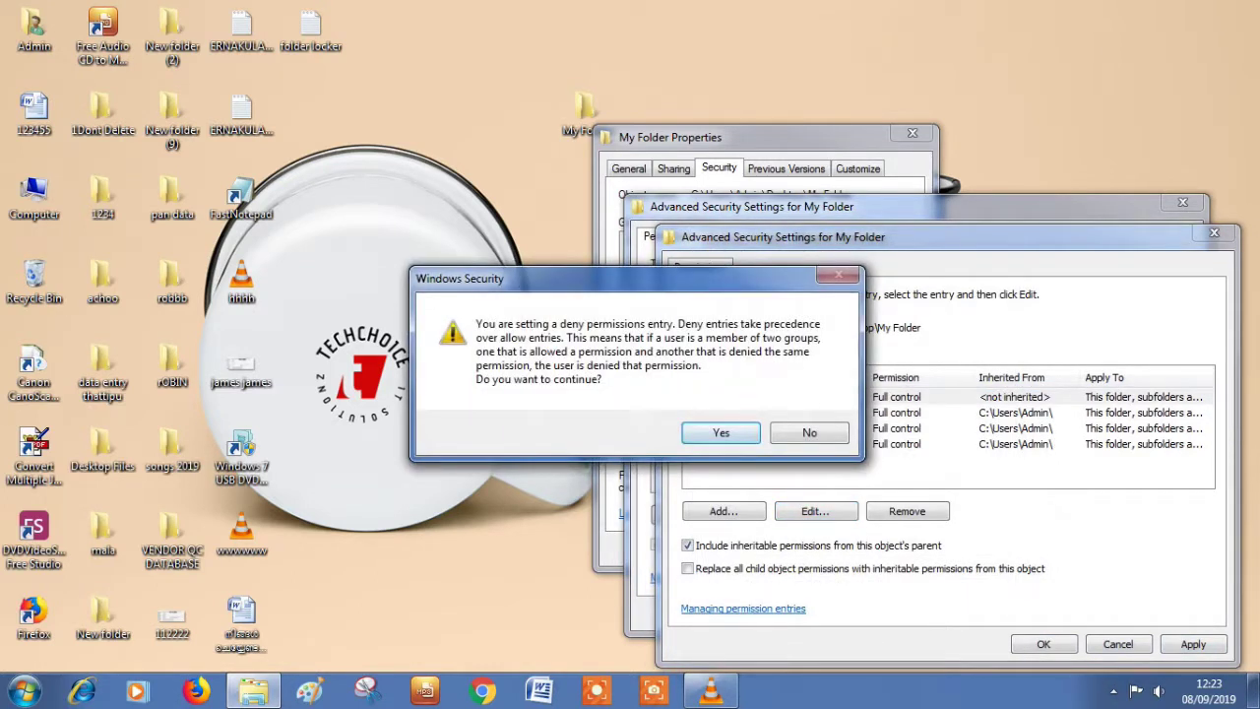
key("Return")
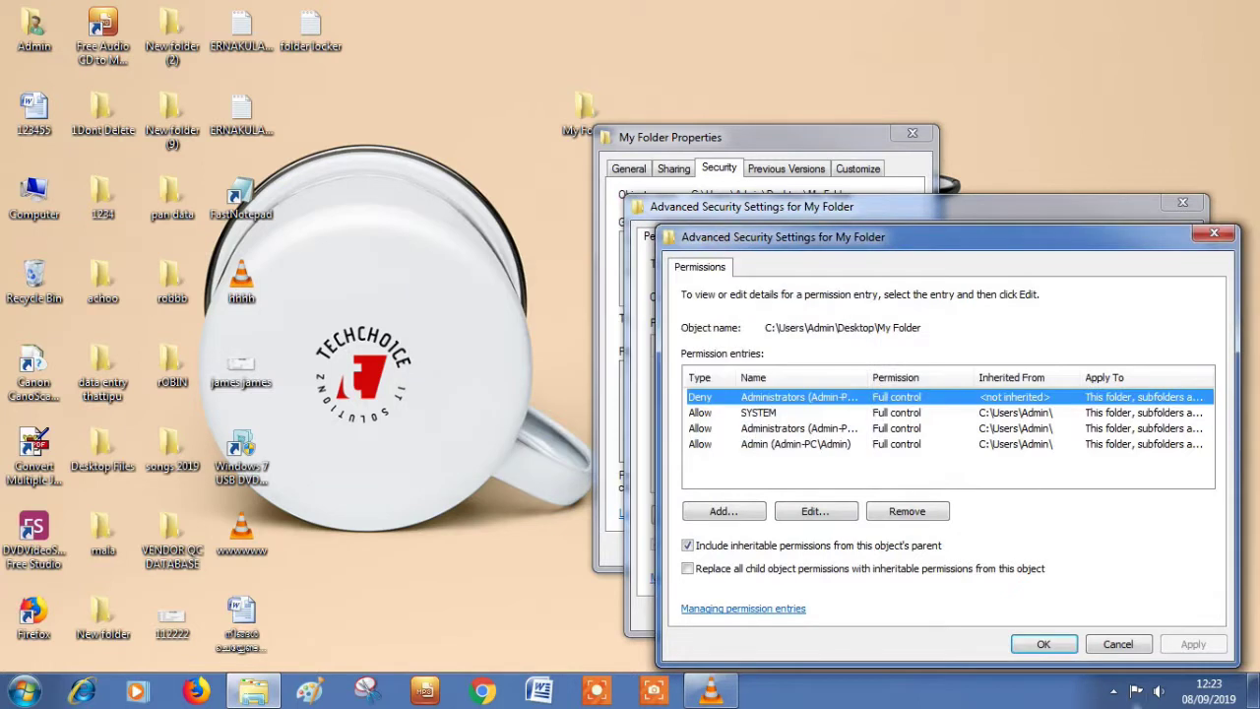
key("Return")
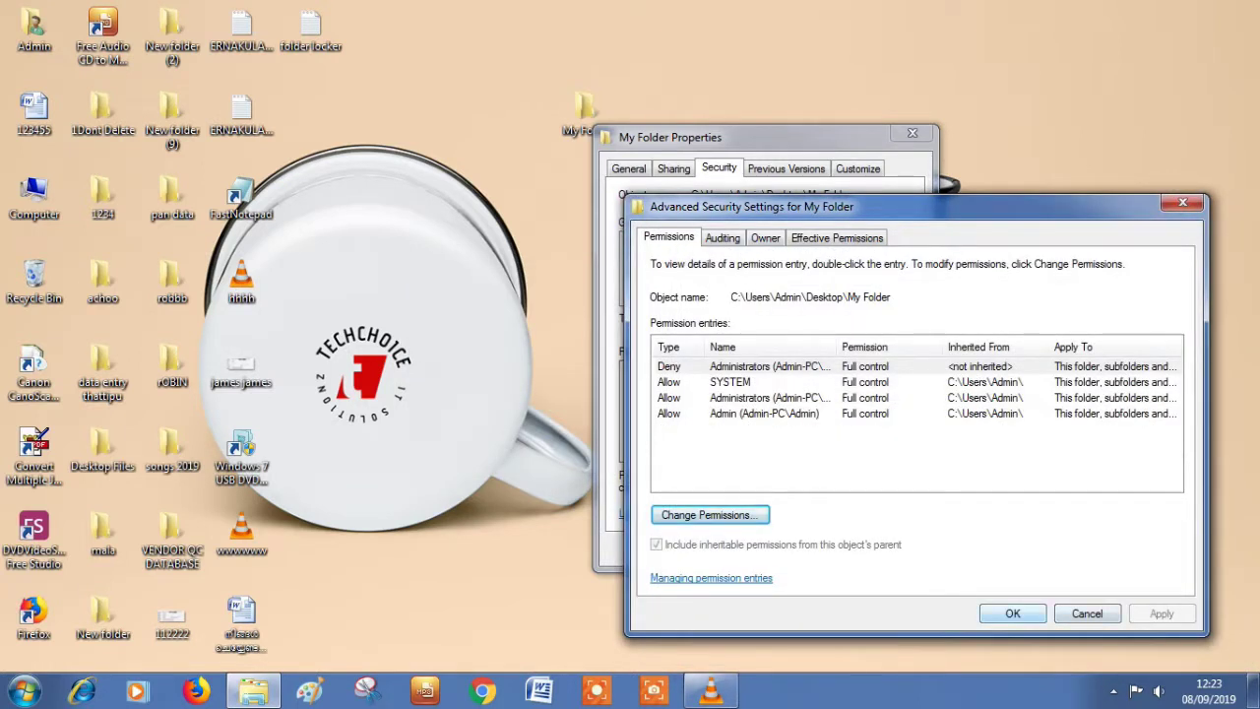
key("Return")
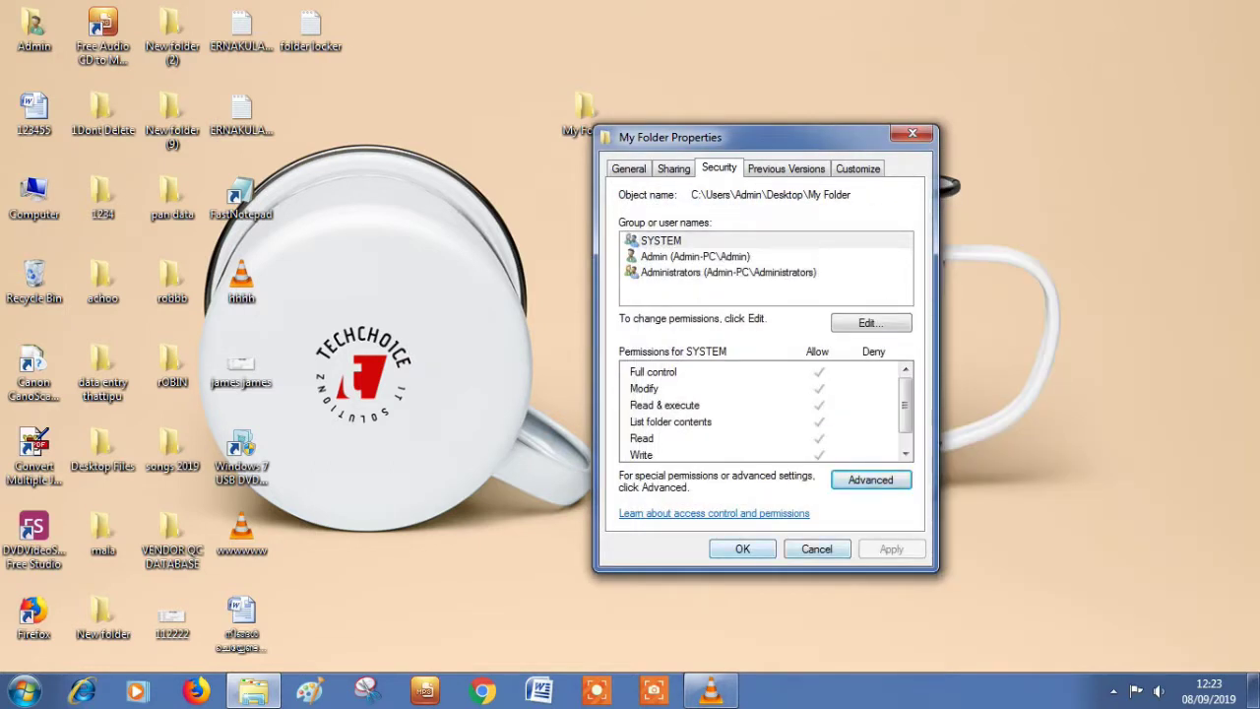
key("Escape")
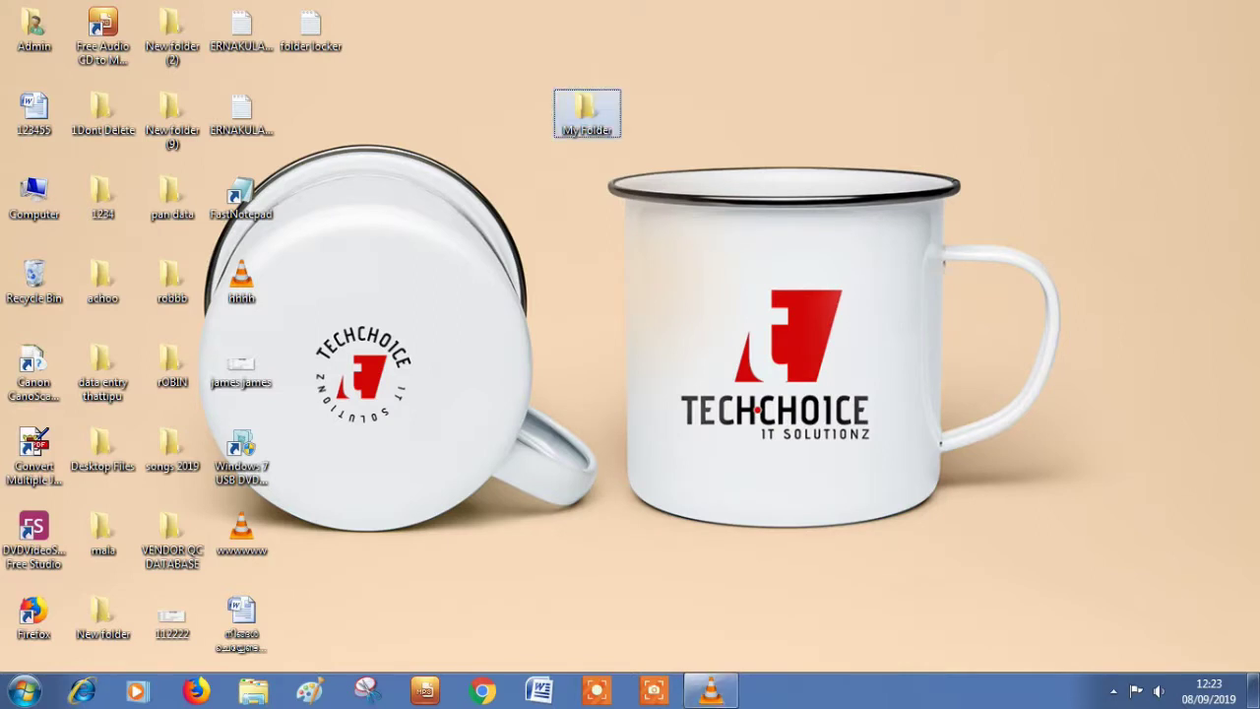
right_click(600, 122)
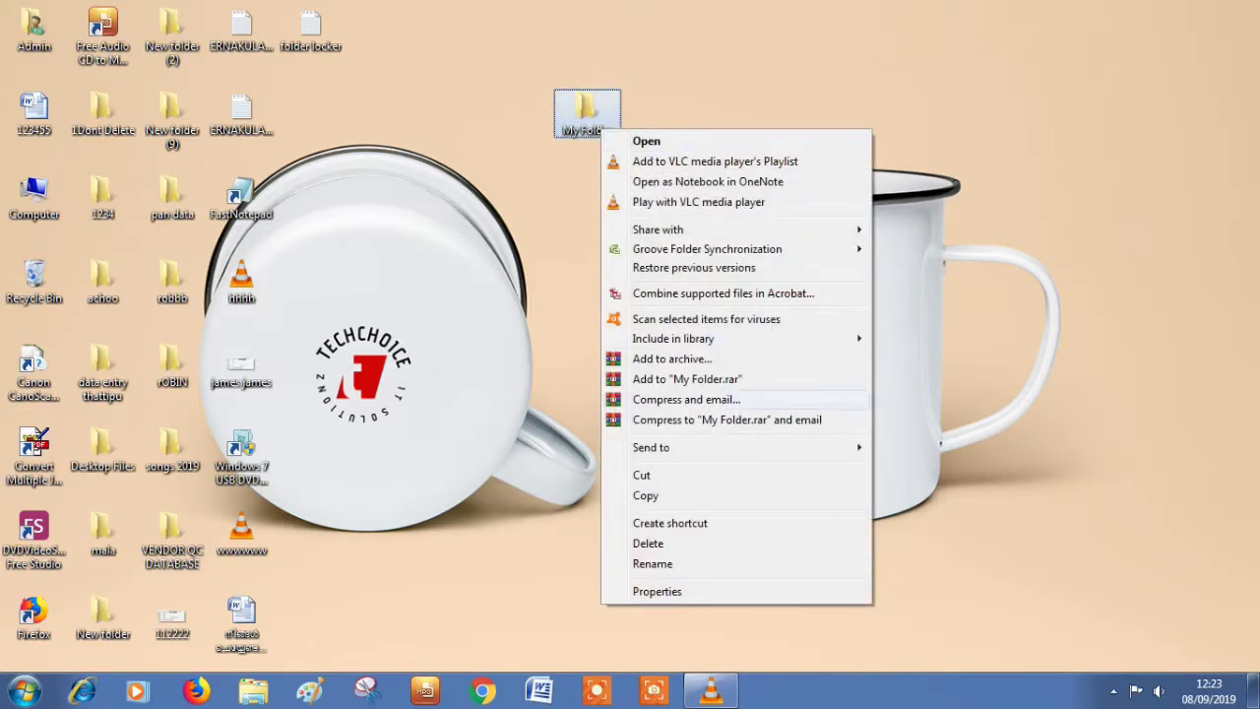
left_click(640, 542)
key("Return")
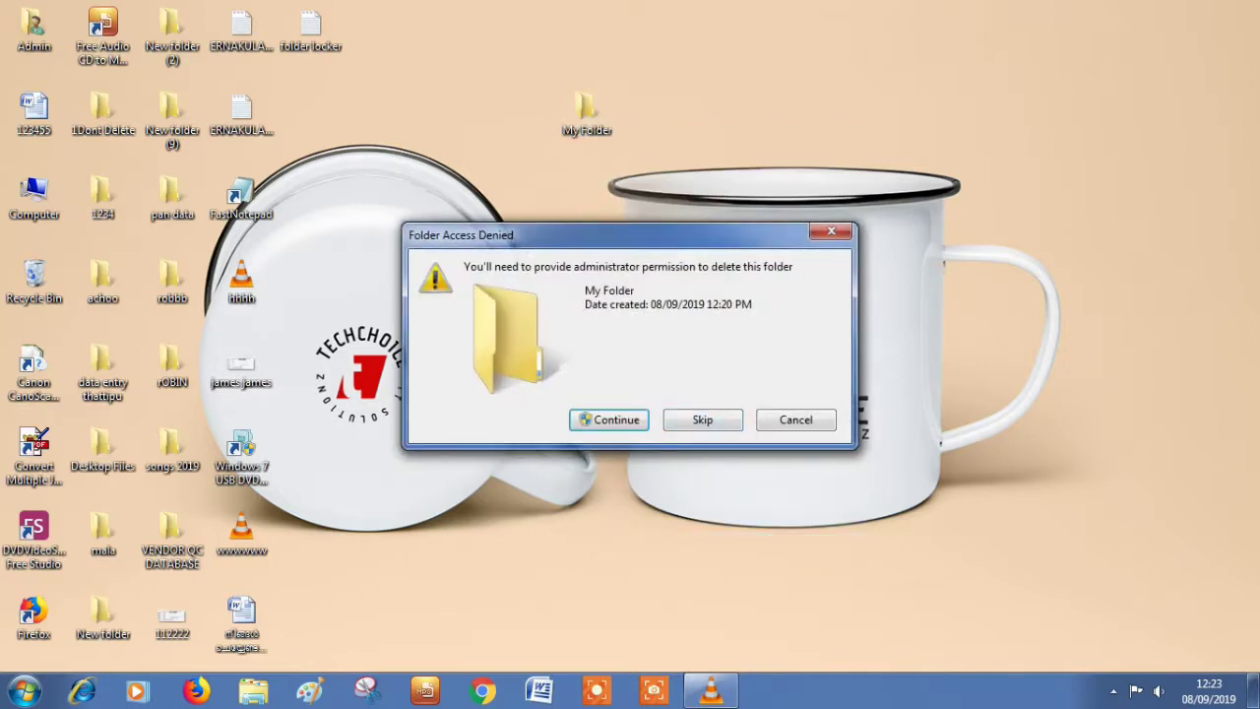
key("Return")
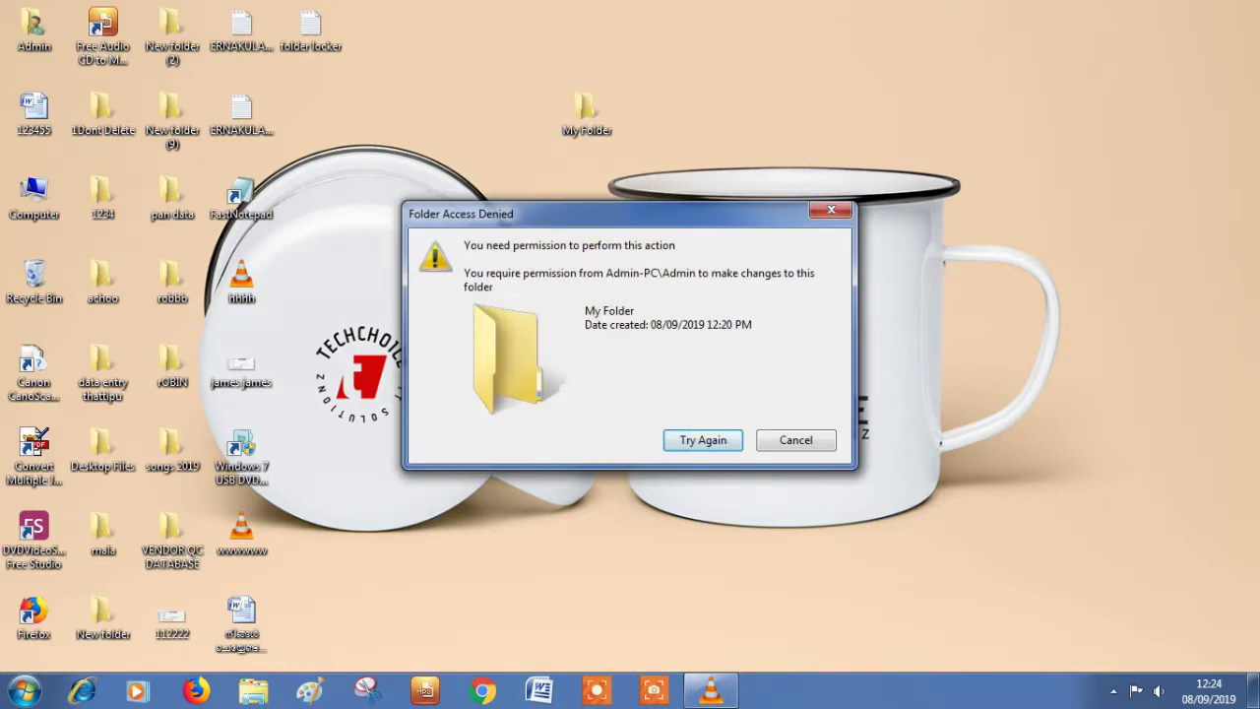
left_click(831, 210)
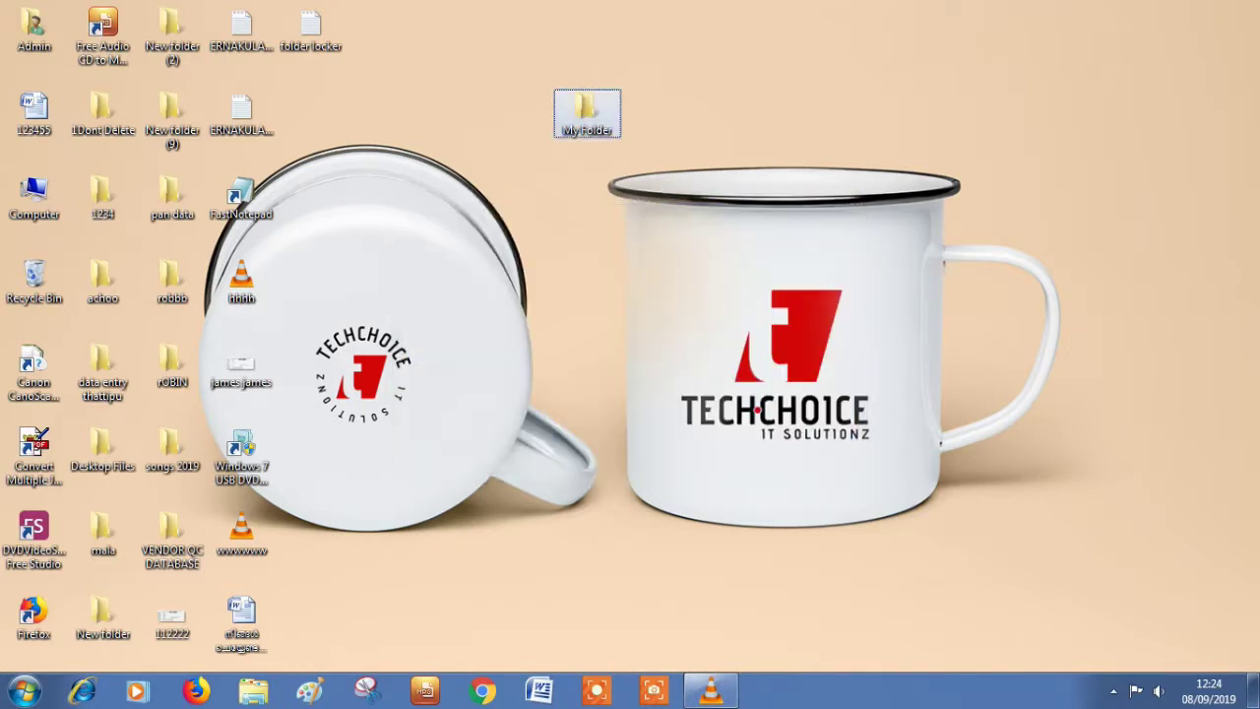
right_click(612, 119)
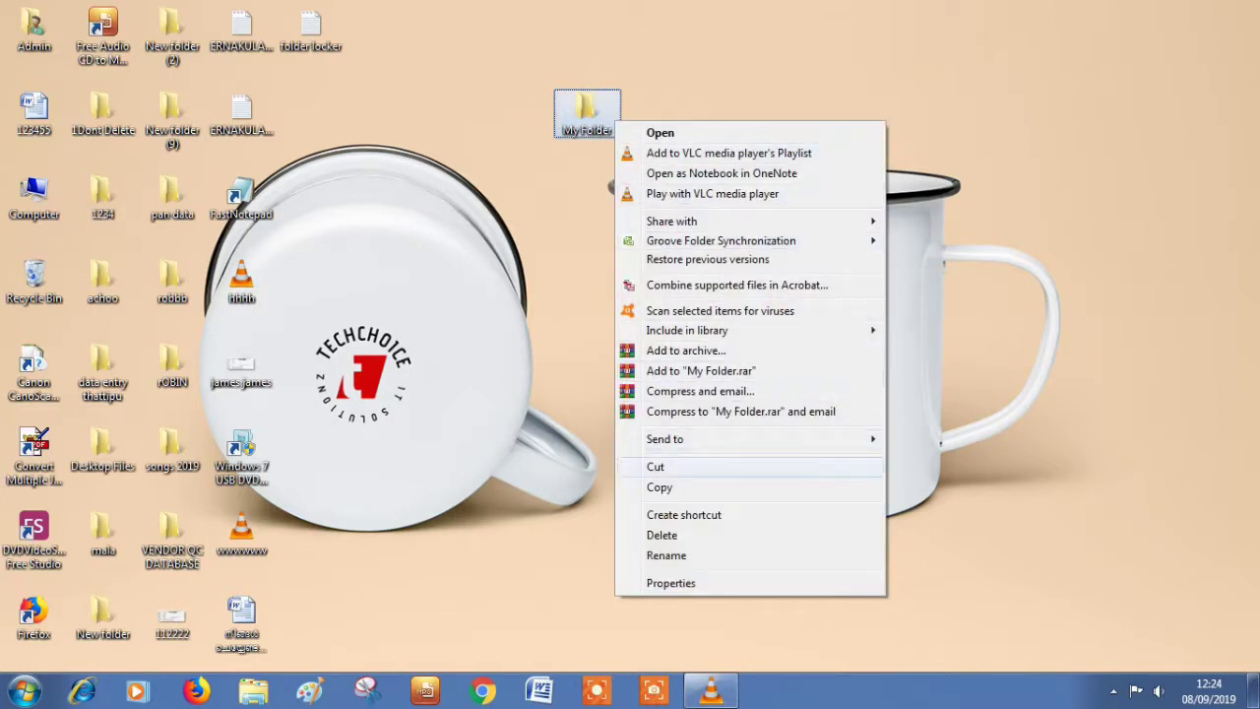
left_click(659, 487)
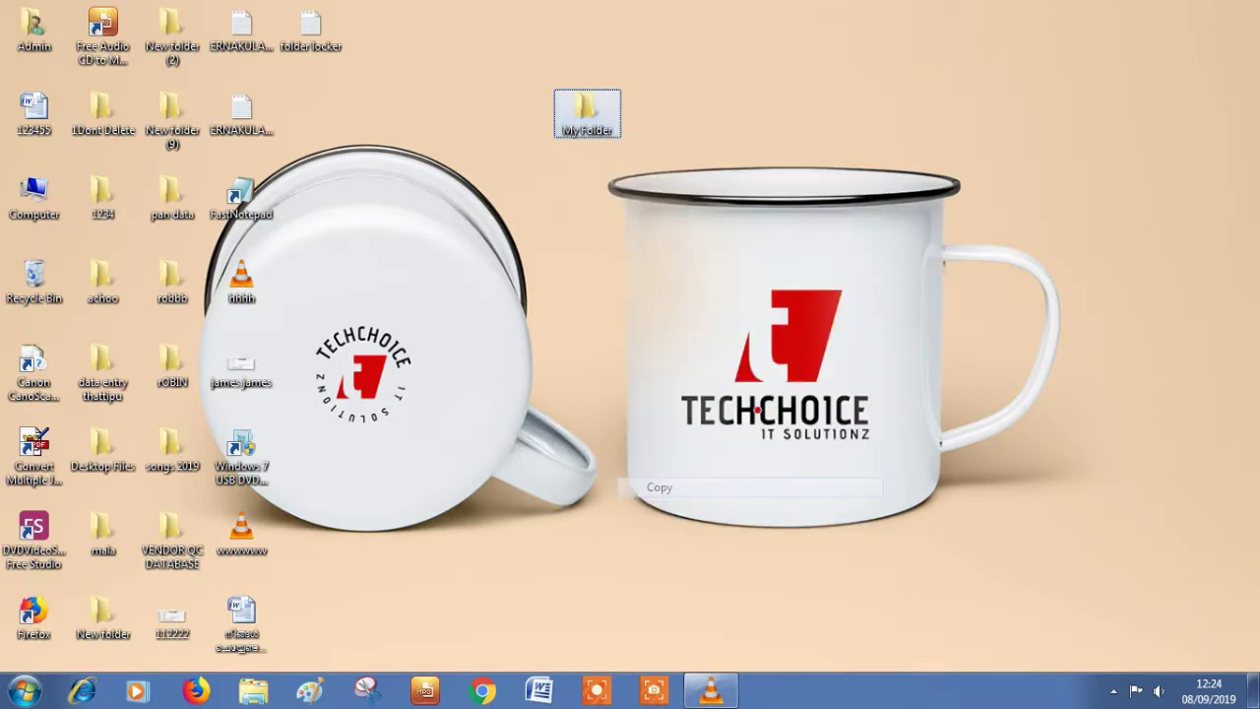
right_click(855, 98)
left_click(901, 178)
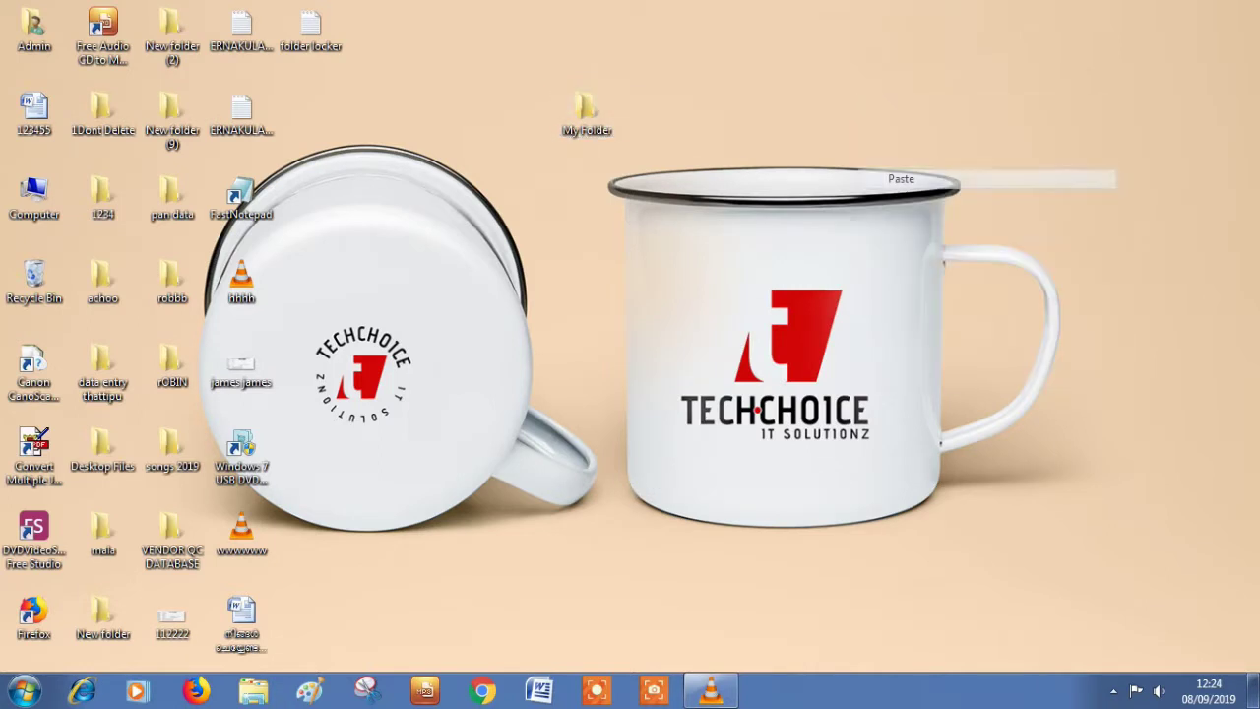
key("Return")
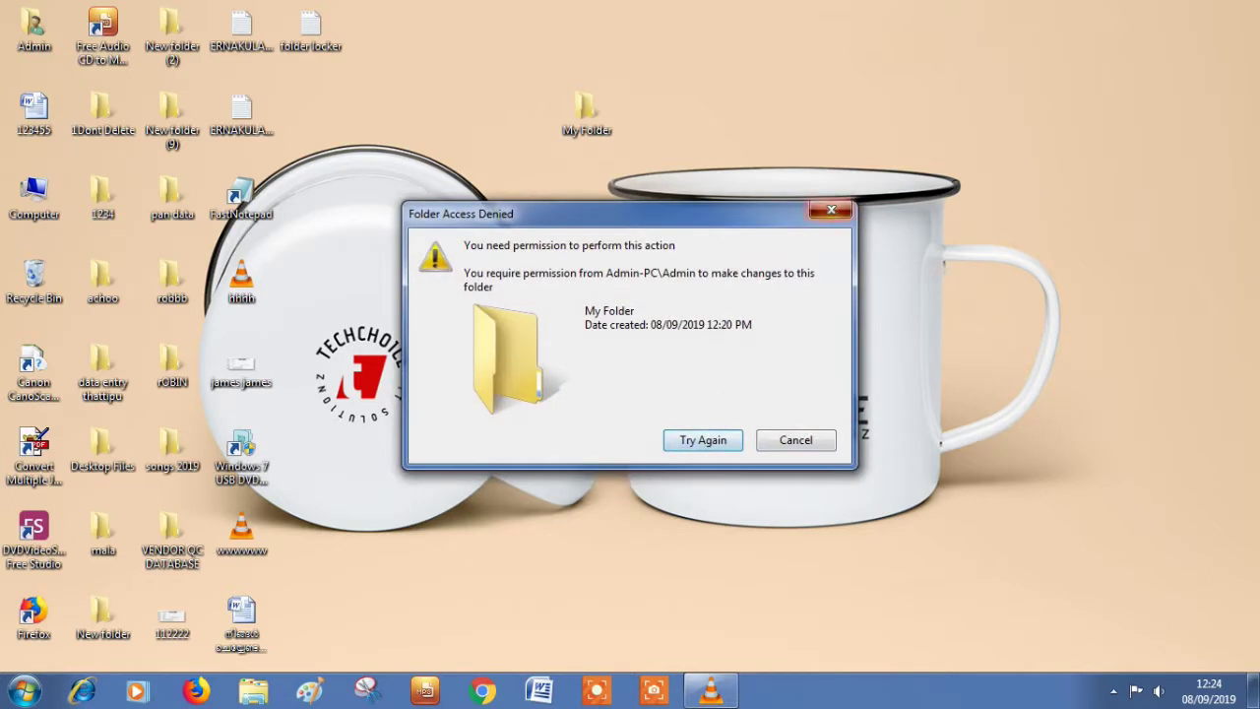
left_click(831, 210)
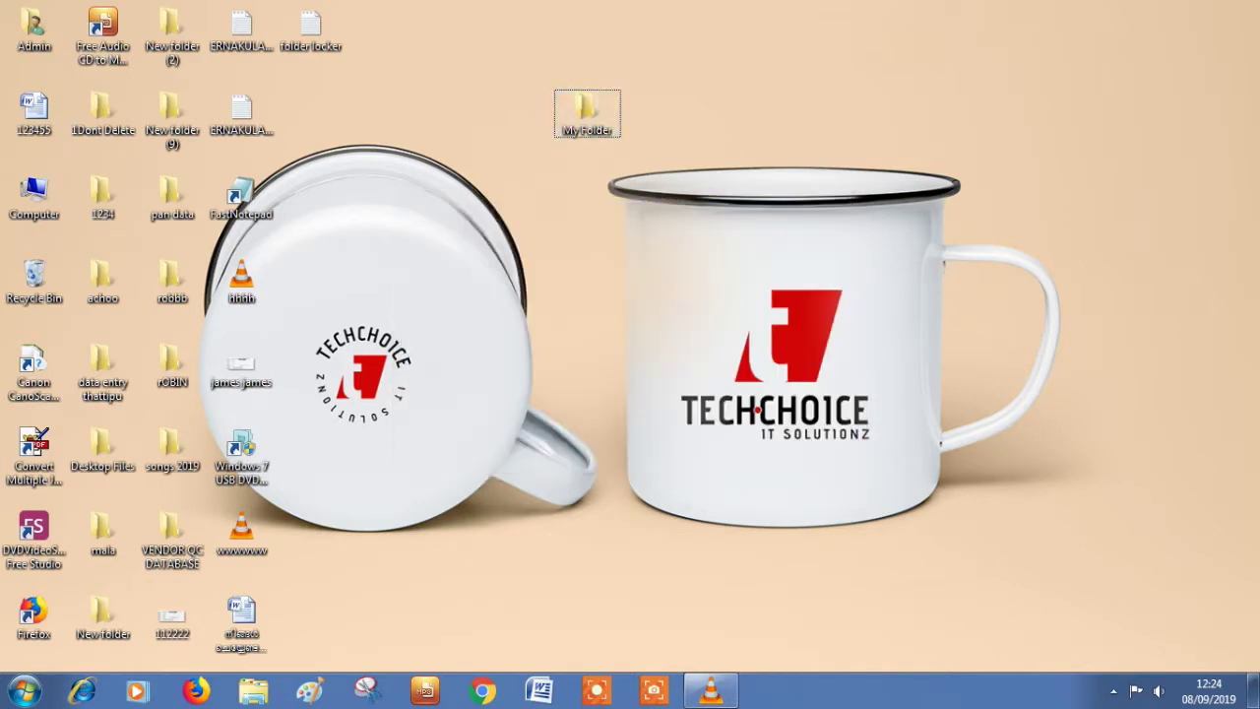
double_click(587, 111)
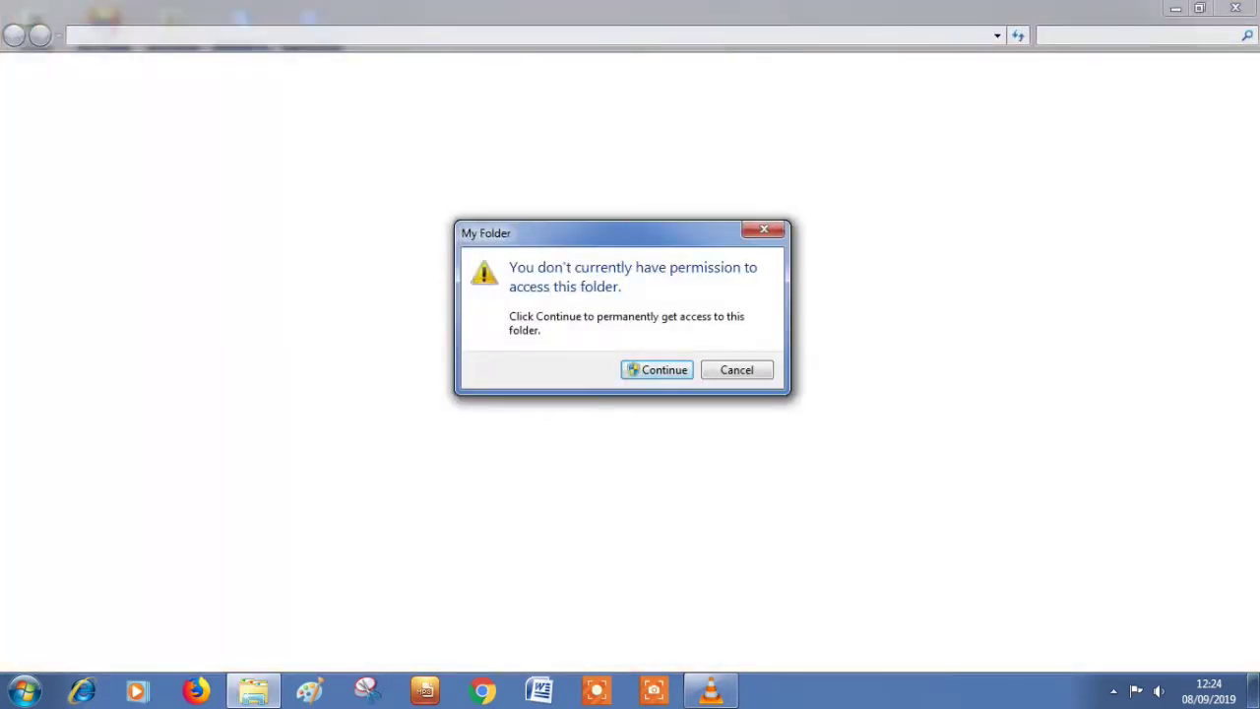
key("Return")
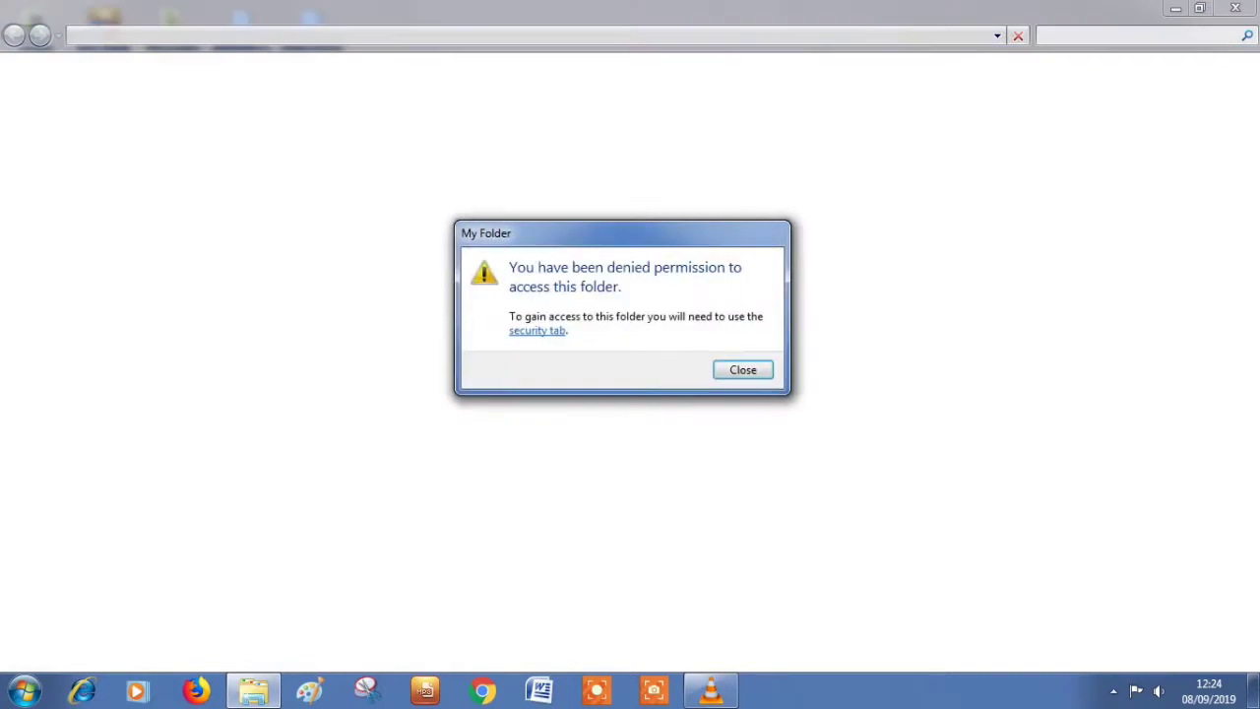
key("Return")
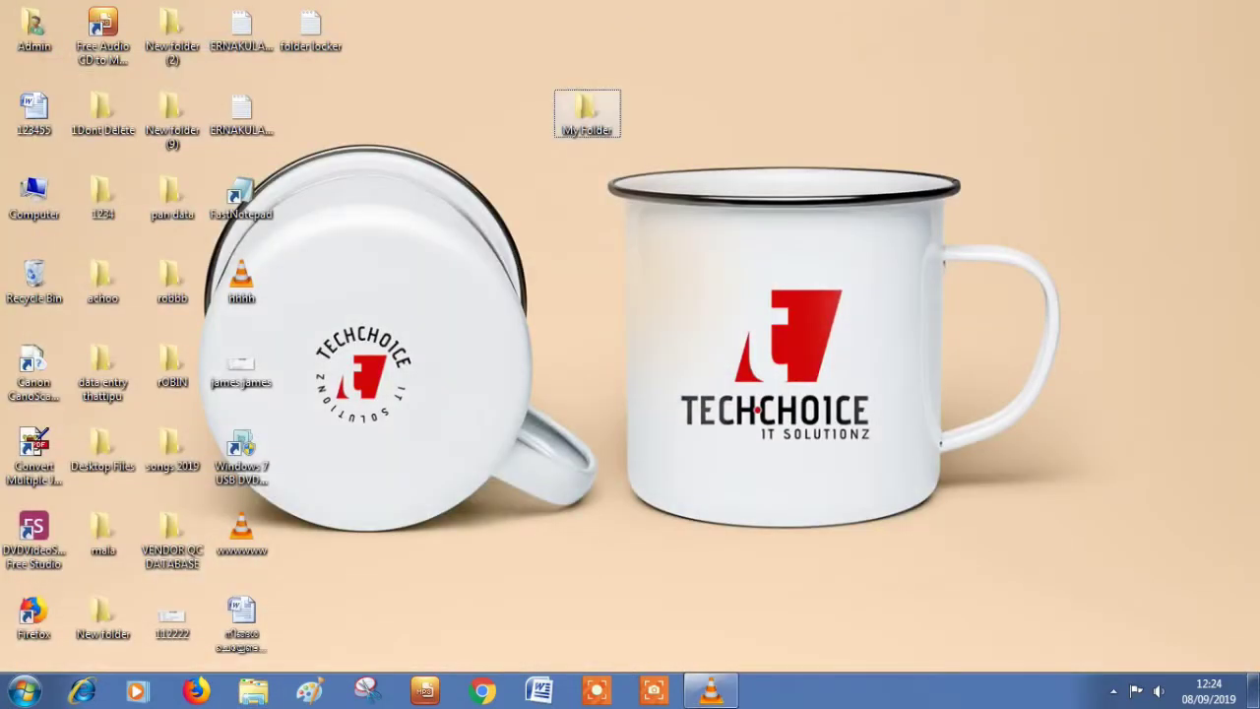
key("shift+F10")
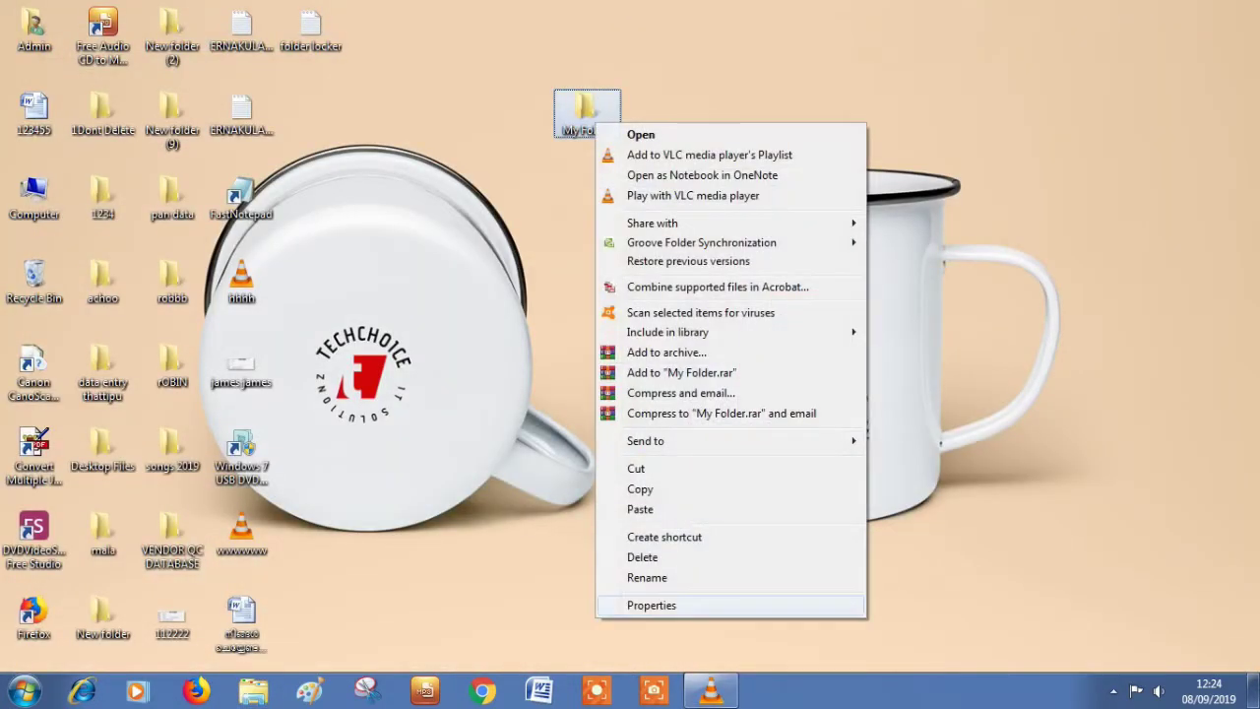
Step: Switch My Folder's Administrators entry from Deny to Allow Full control and close the properties
key("r")
key("ctrl+Tab")
key("ctrl+Tab")
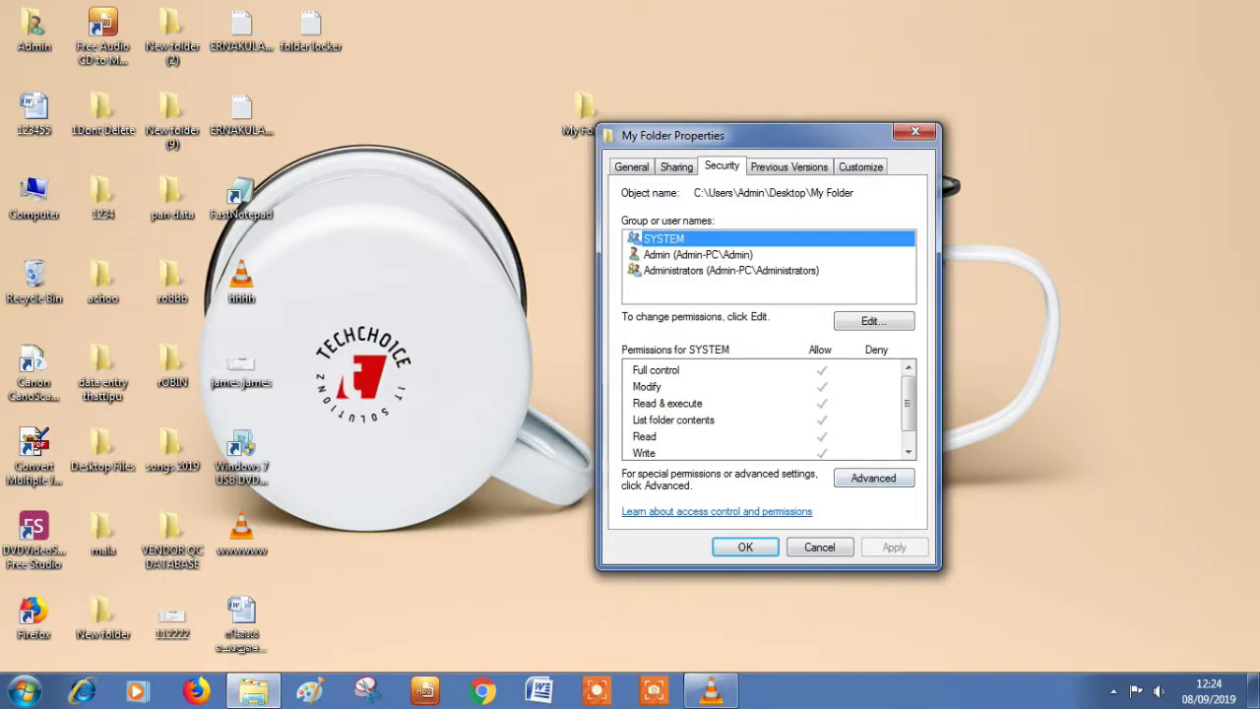
key("alt+v")
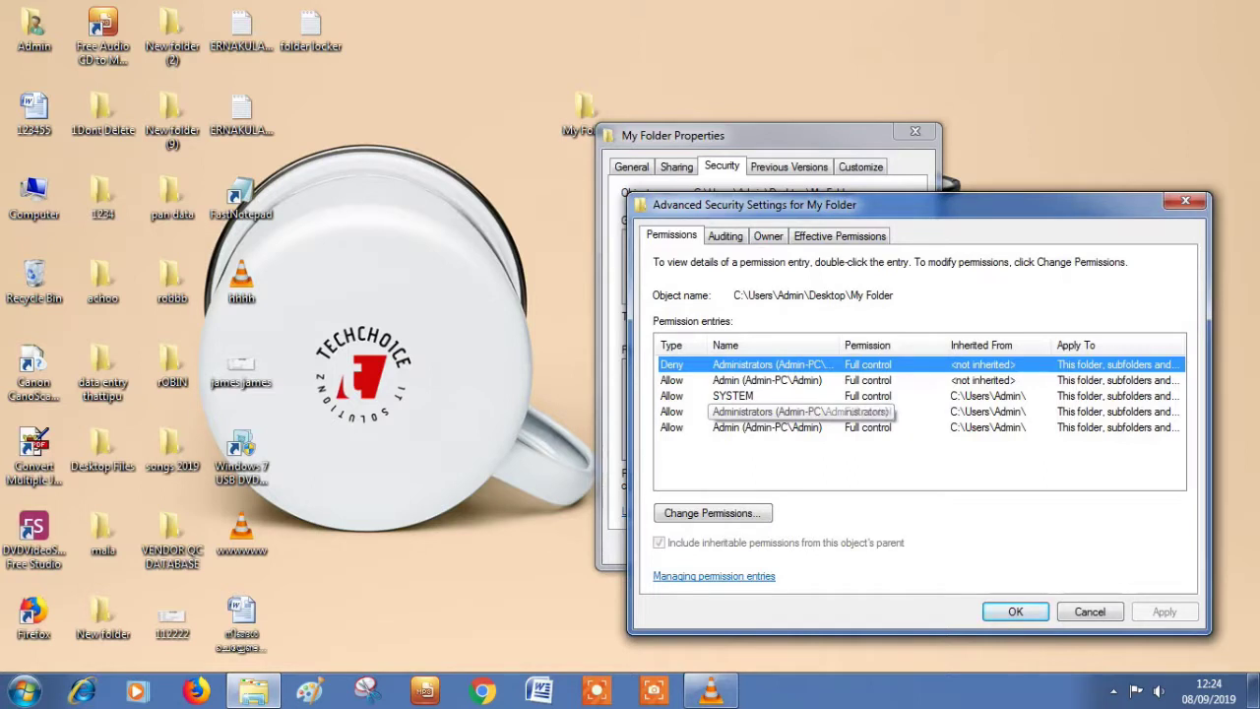
left_click(712, 513)
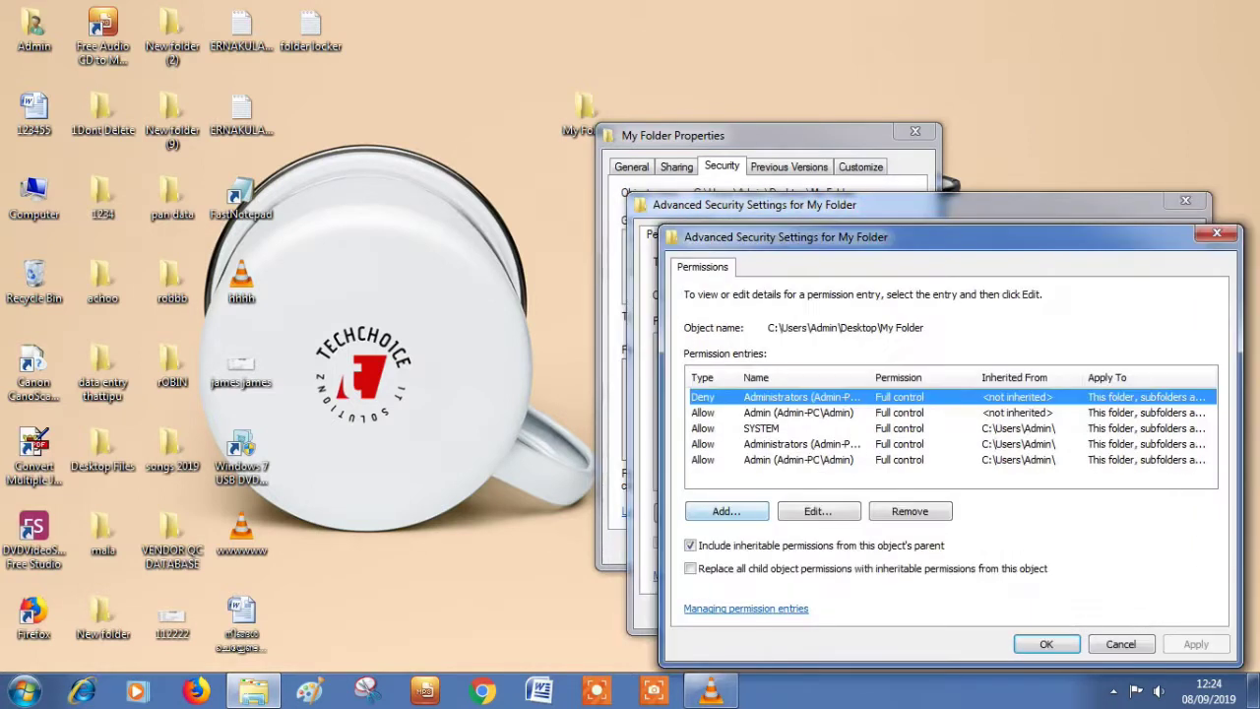
left_click(818, 511)
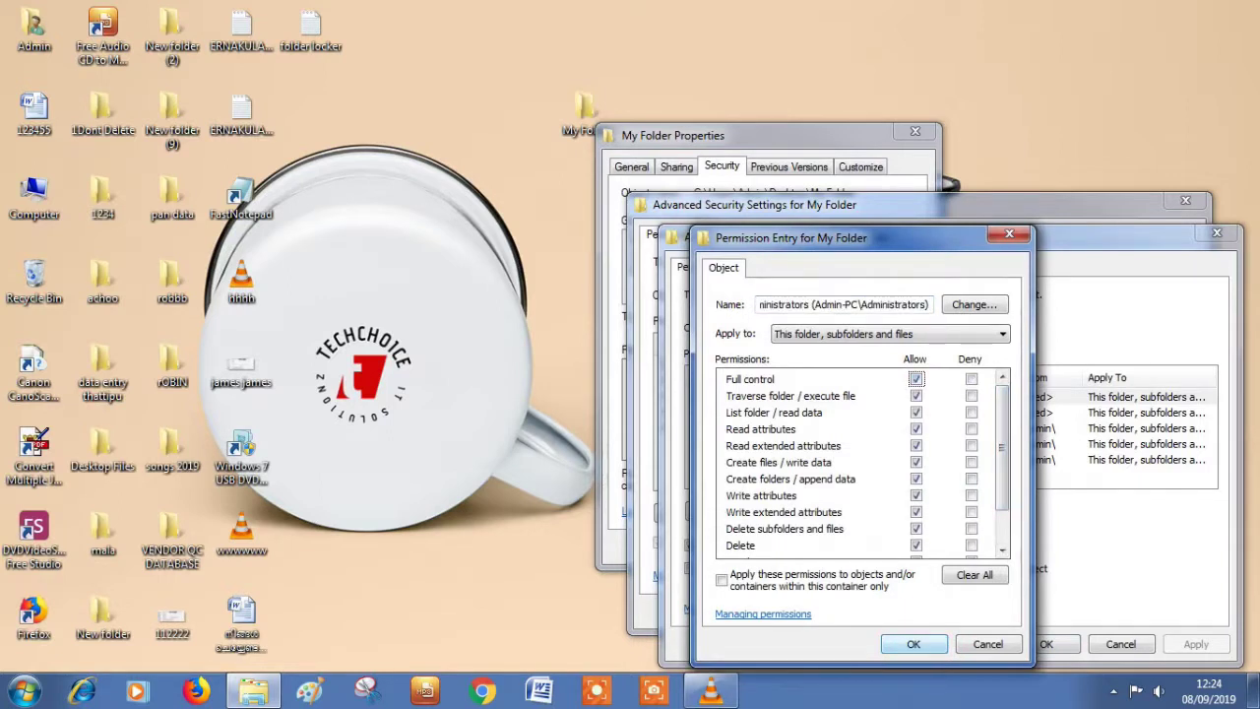
key("Escape")
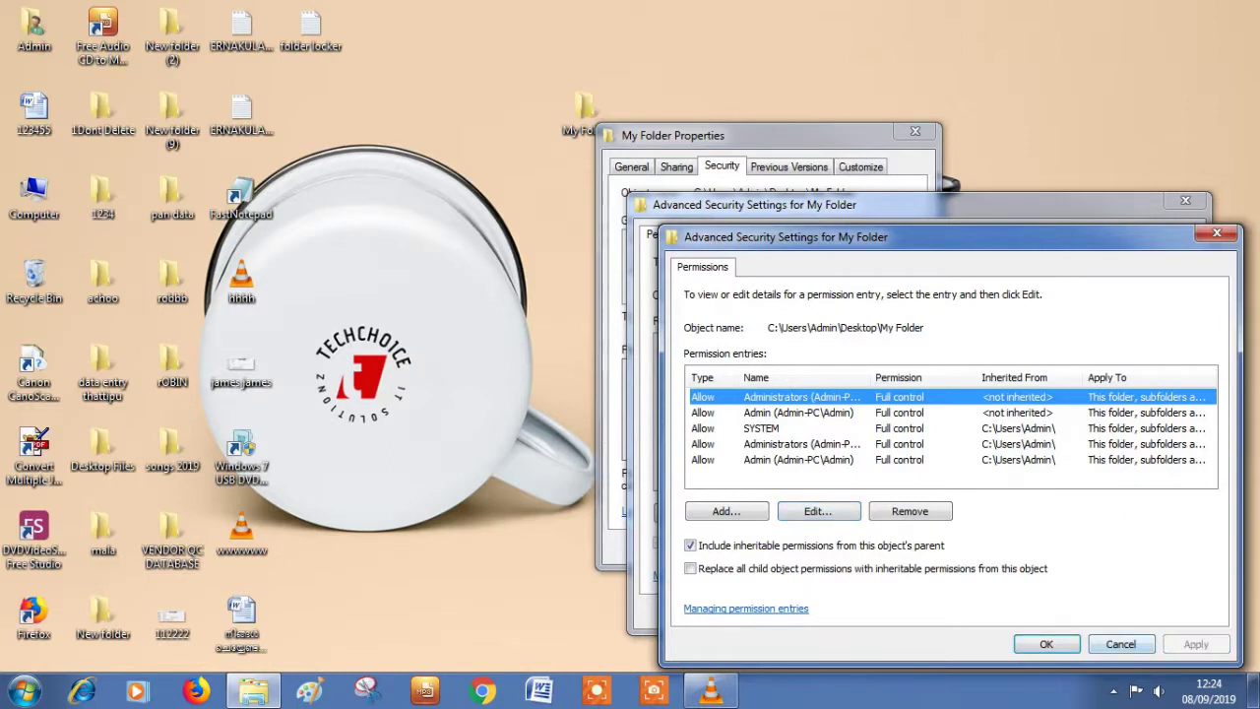
key("Escape")
key("Escape")
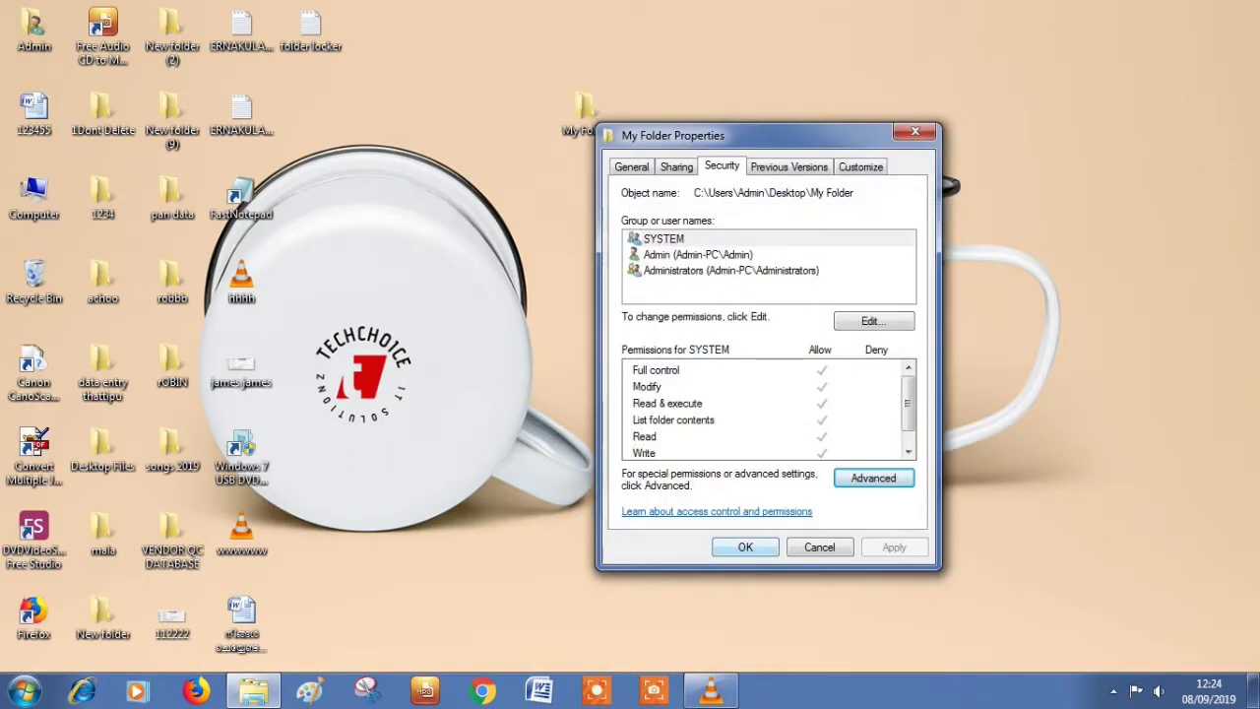
key("Escape")
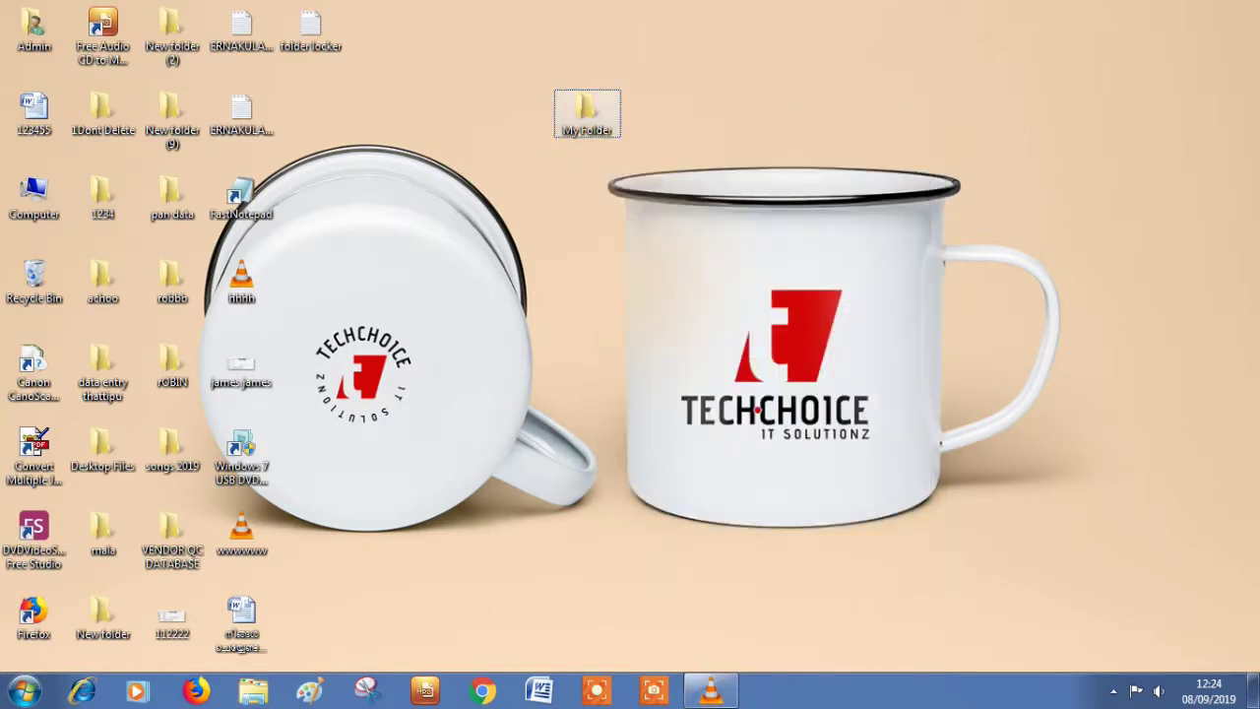
Step: Open My Folder and run the tech loader batch file with the unlock password
key("Return")
left_click(298, 119)
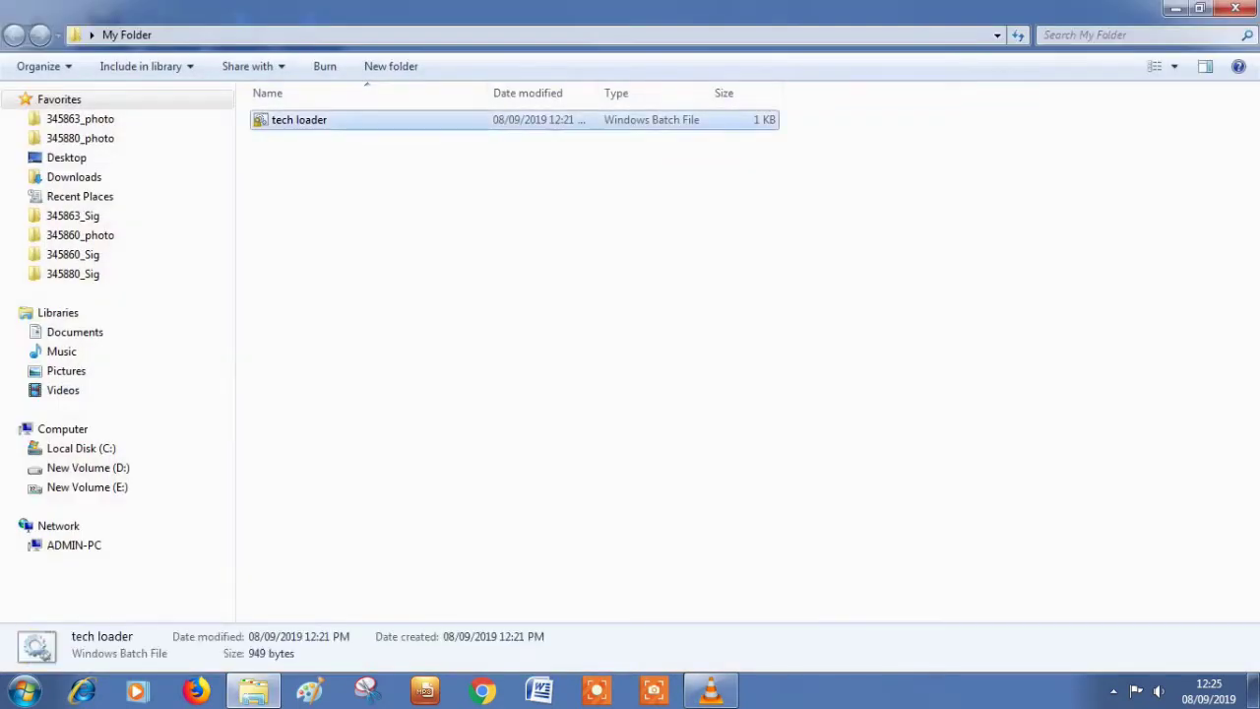
key("Return")
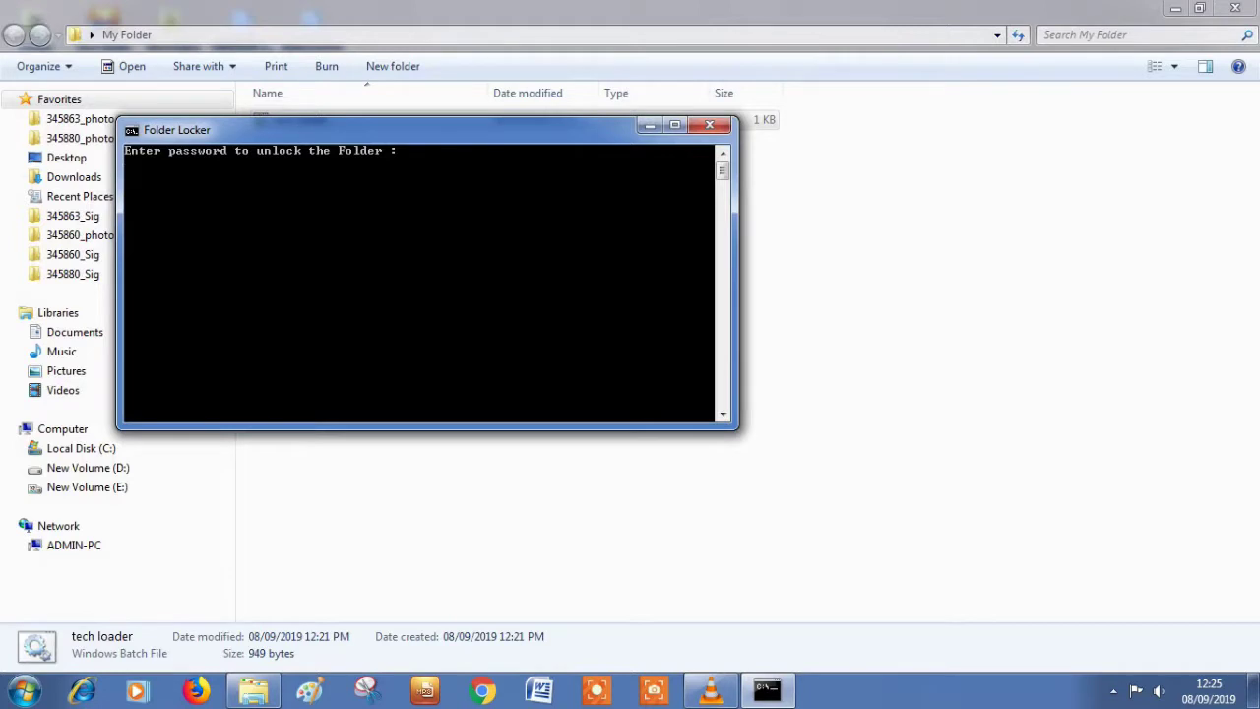
type("1234")
key("Return")
key("Return")
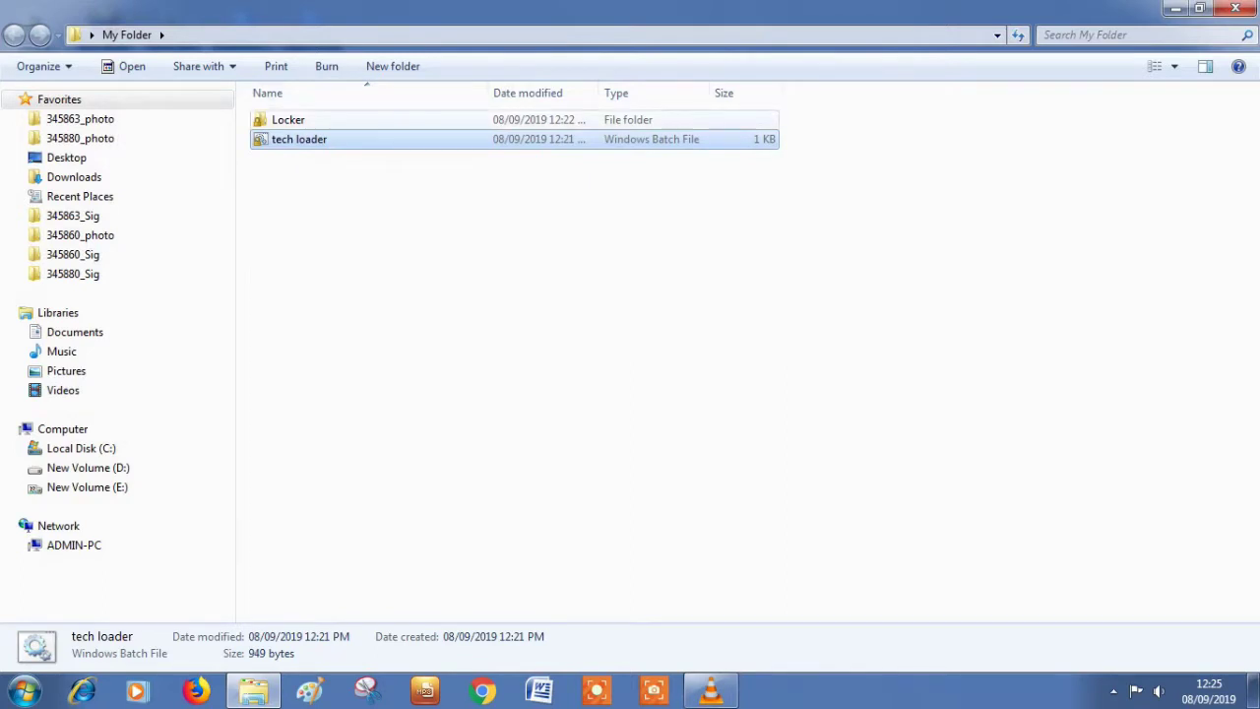
Step: Check the My Files note inside Locker, then return to My Folder and close it
double_click(288, 119)
double_click(292, 119)
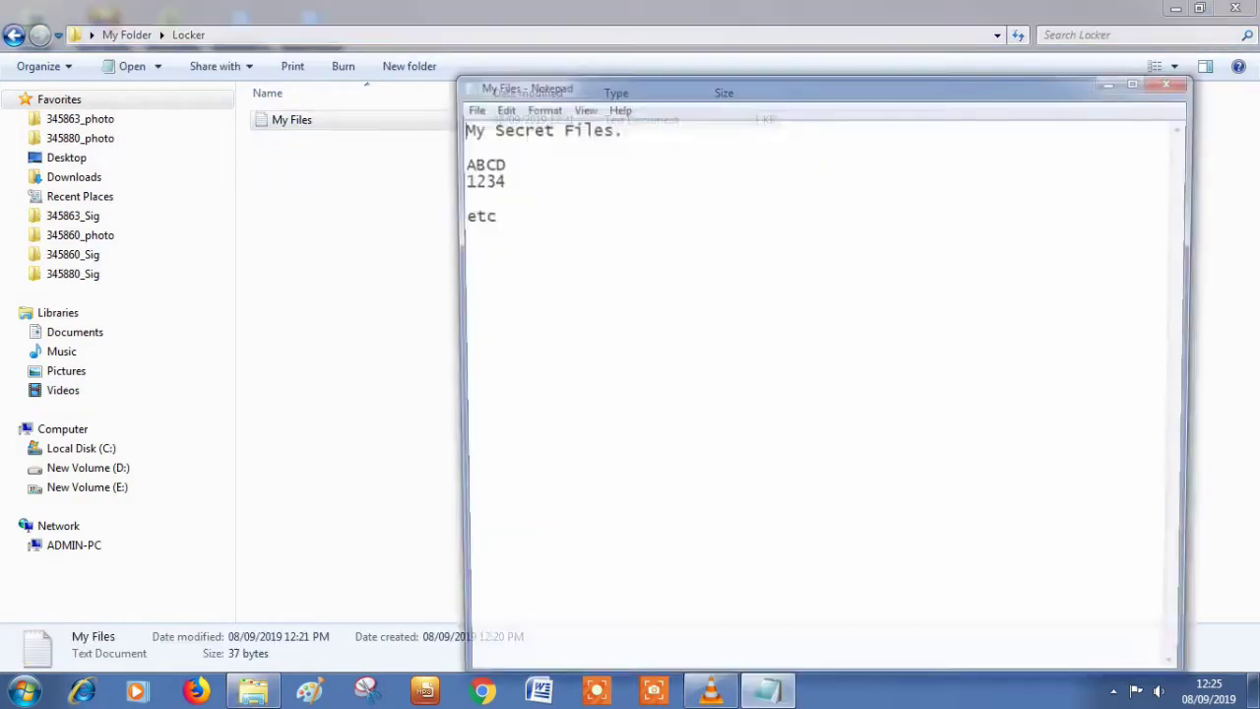
left_click(1176, 78)
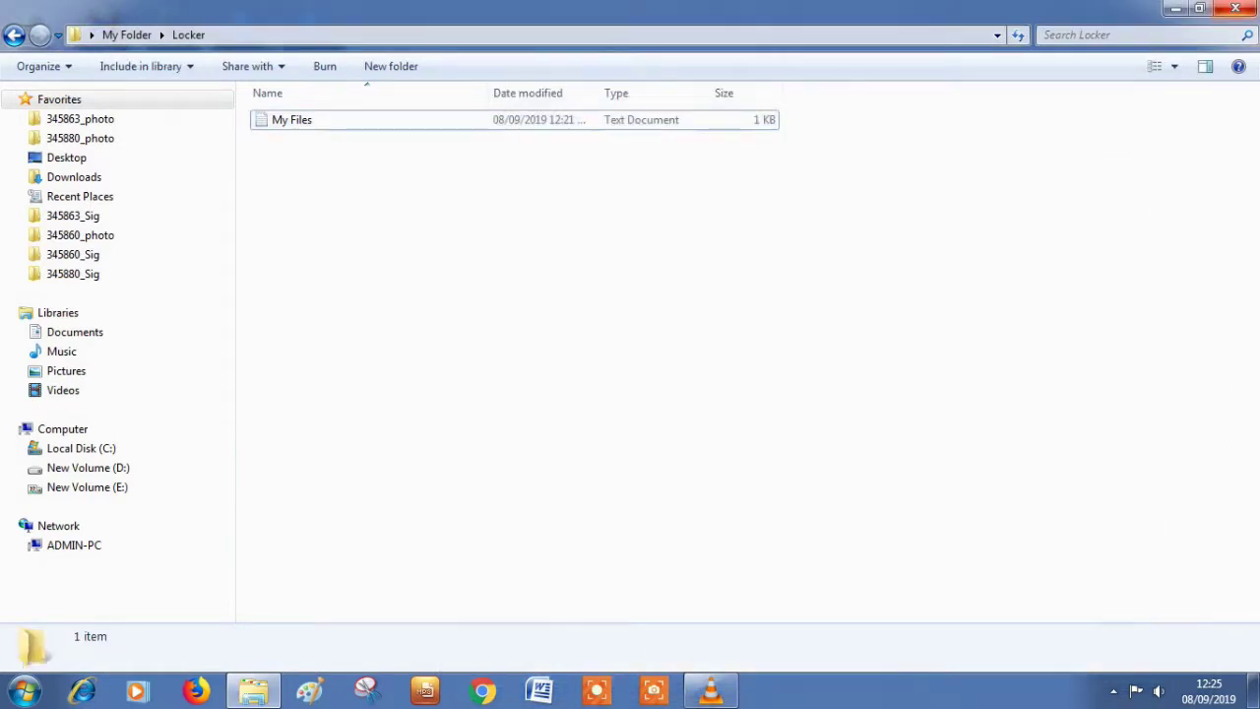
key("BackSpace")
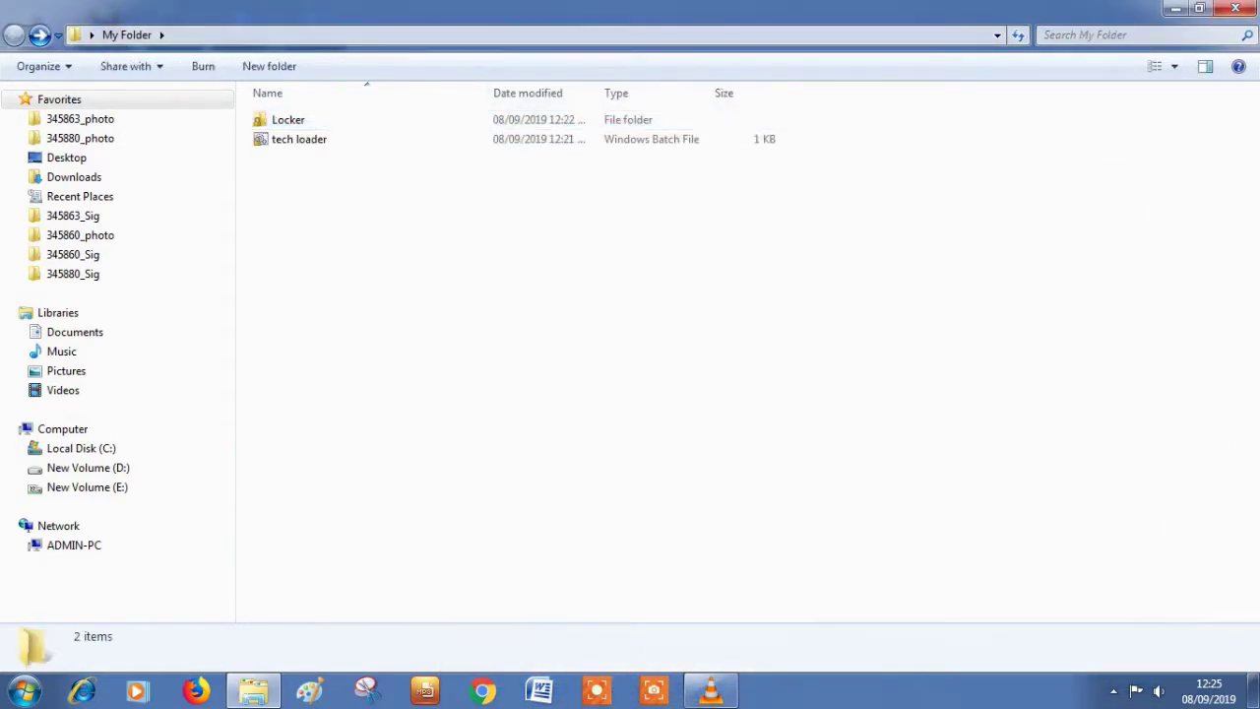
key("alt+F4")
Step: Refresh the desktop twice
right_click(903, 94)
left_click(952, 144)
right_click(999, 148)
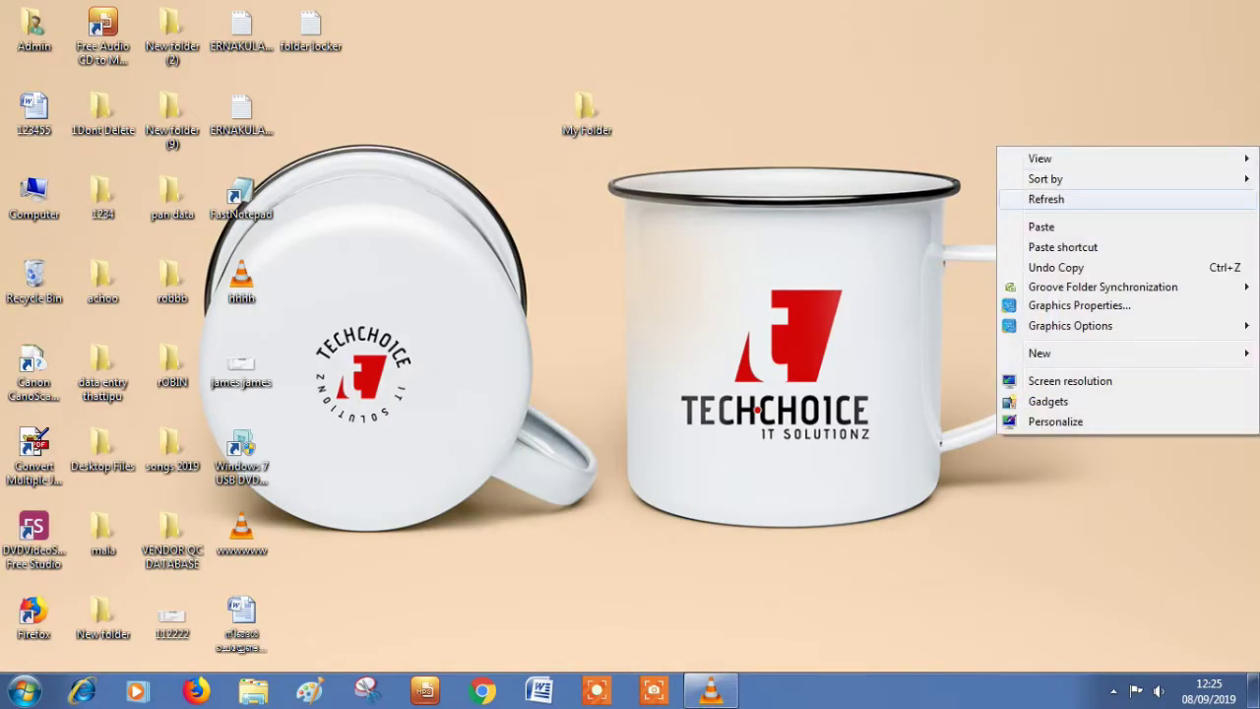
left_click(1053, 199)
Step: Set the Hidden attribute on My Folder in its Properties and apply it
right_click(605, 119)
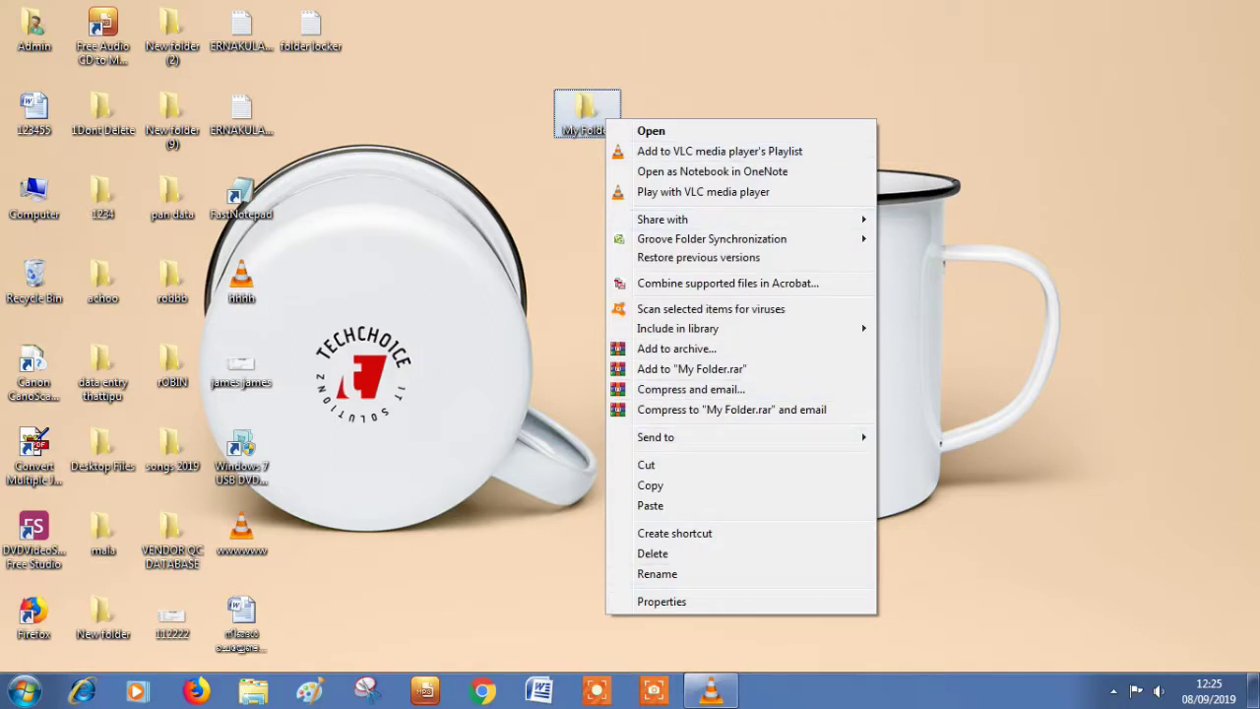
left_click(662, 601)
left_click(705, 430)
left_click(904, 544)
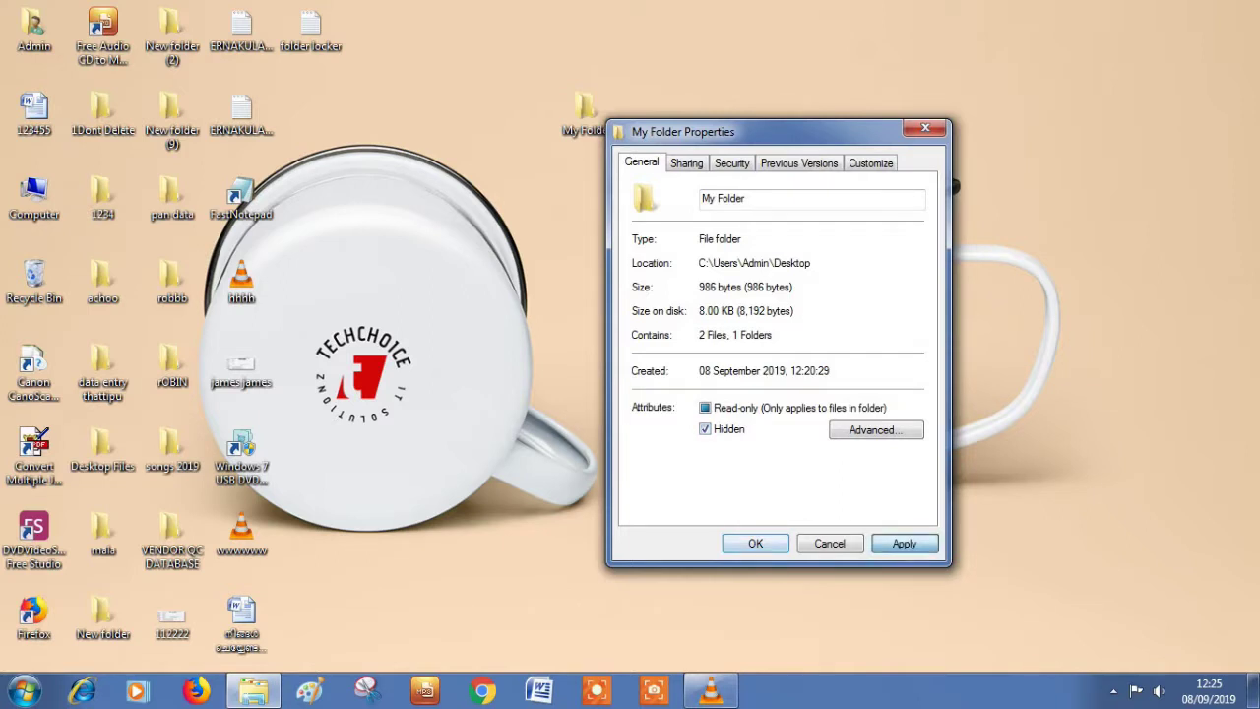
left_click(870, 366)
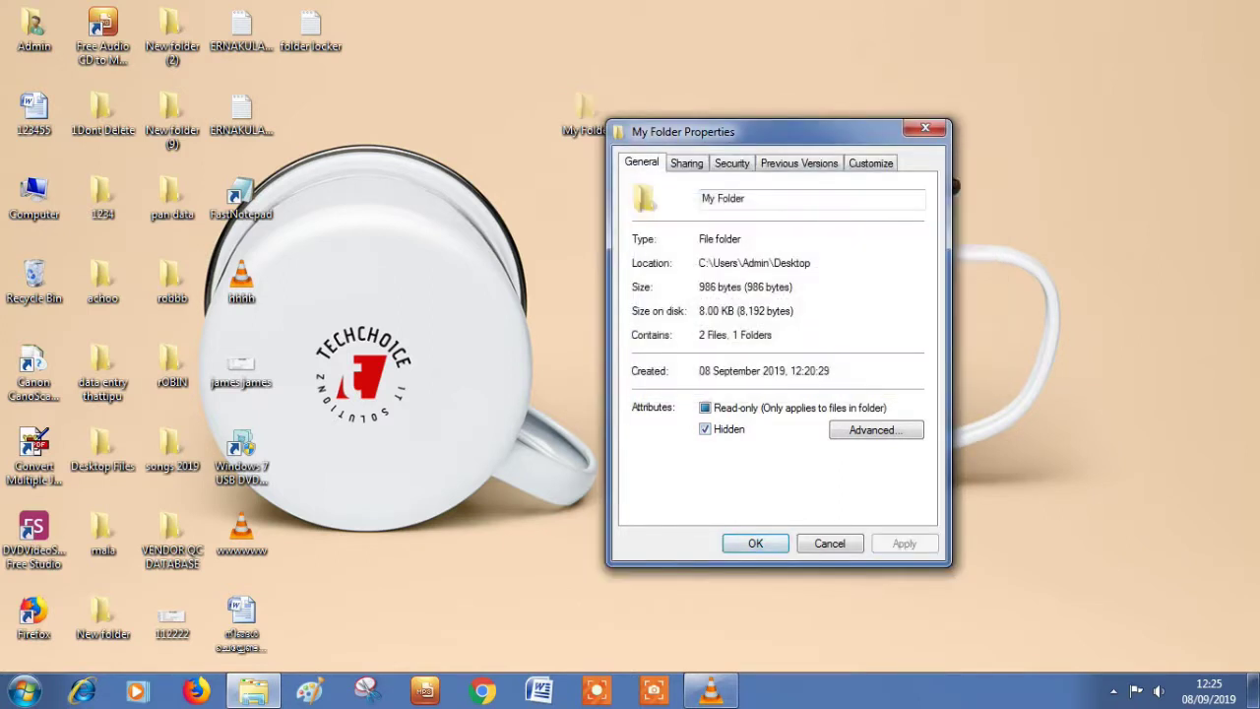
left_click(755, 543)
Step: Refresh the desktop to show the faded My Folder, then open Computer
right_click(730, 169)
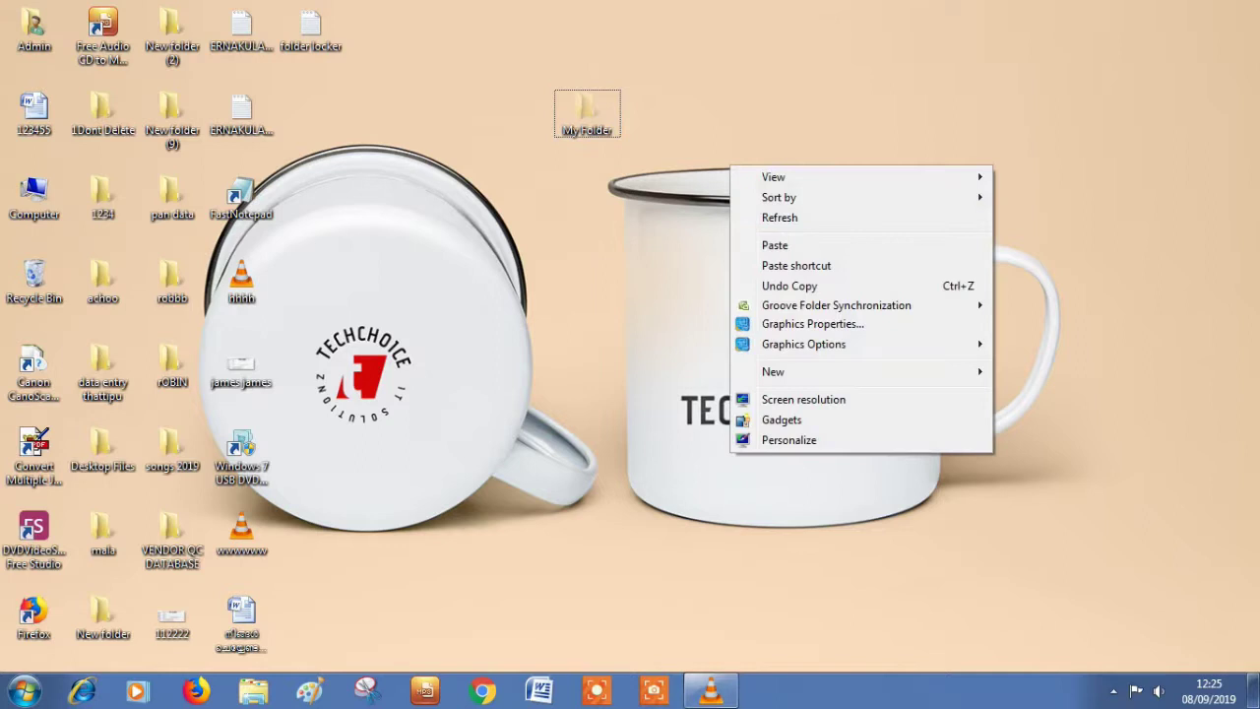
left_click(779, 217)
left_click(587, 111)
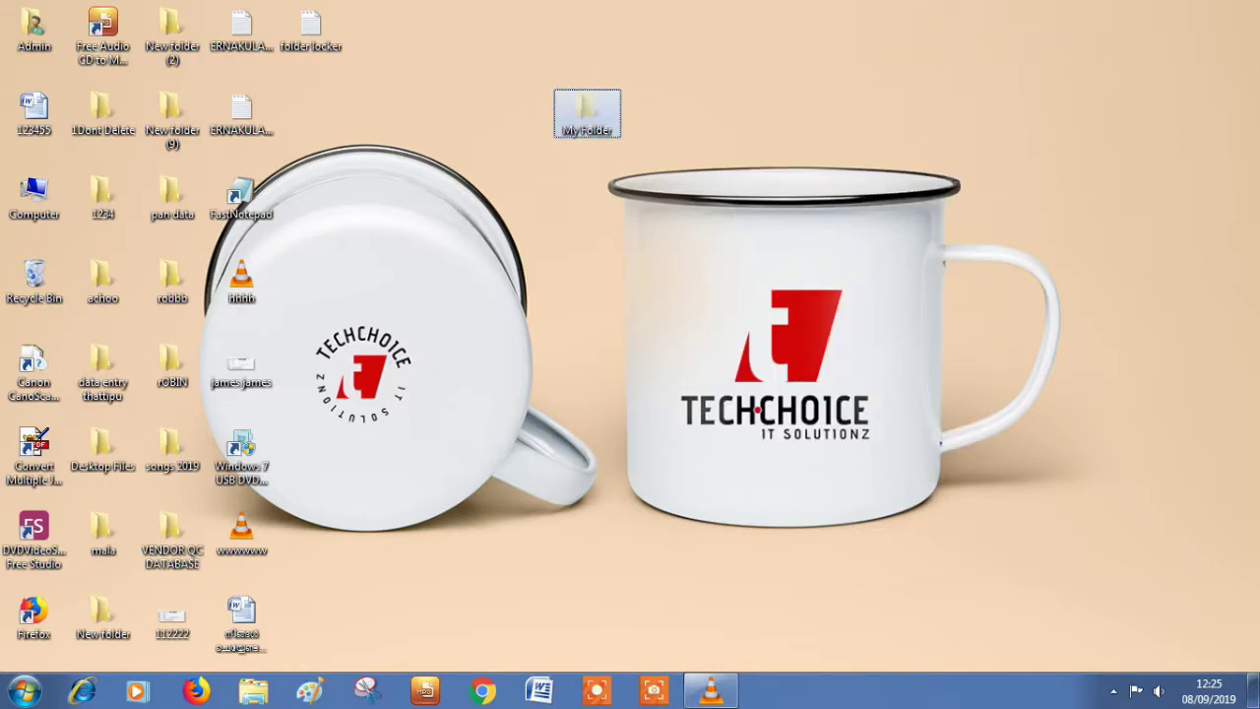
right_click(437, 93)
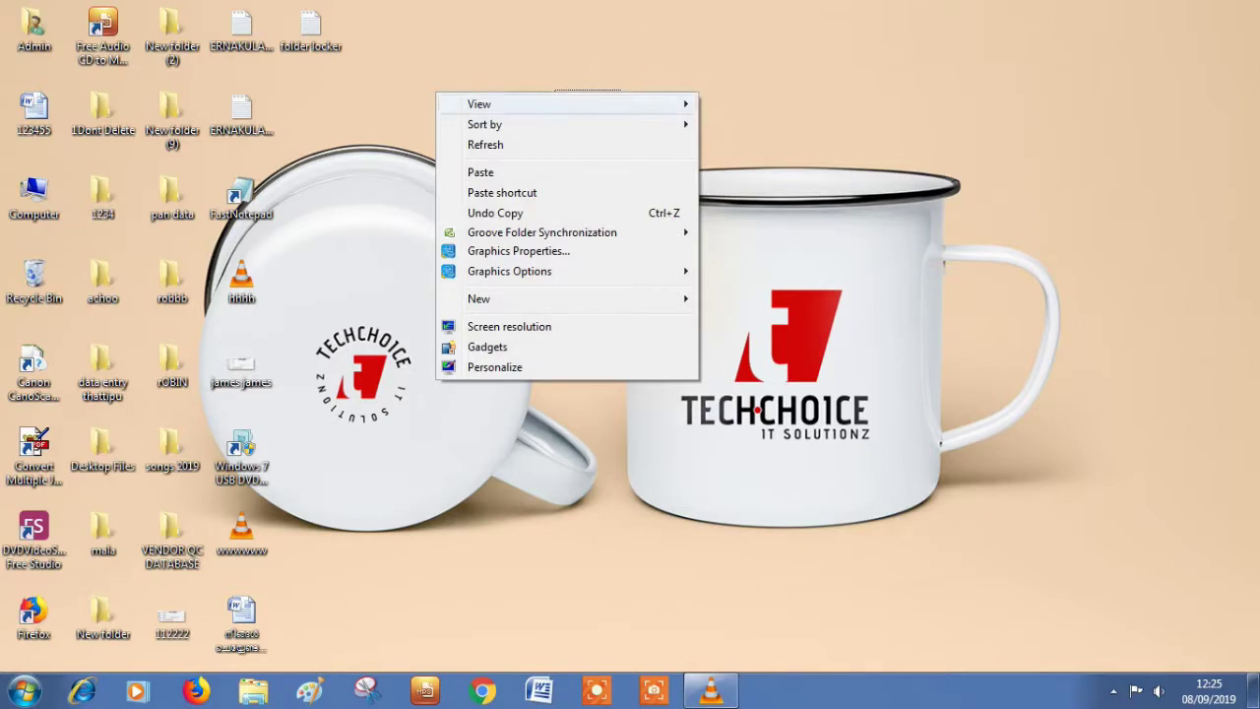
key("Escape")
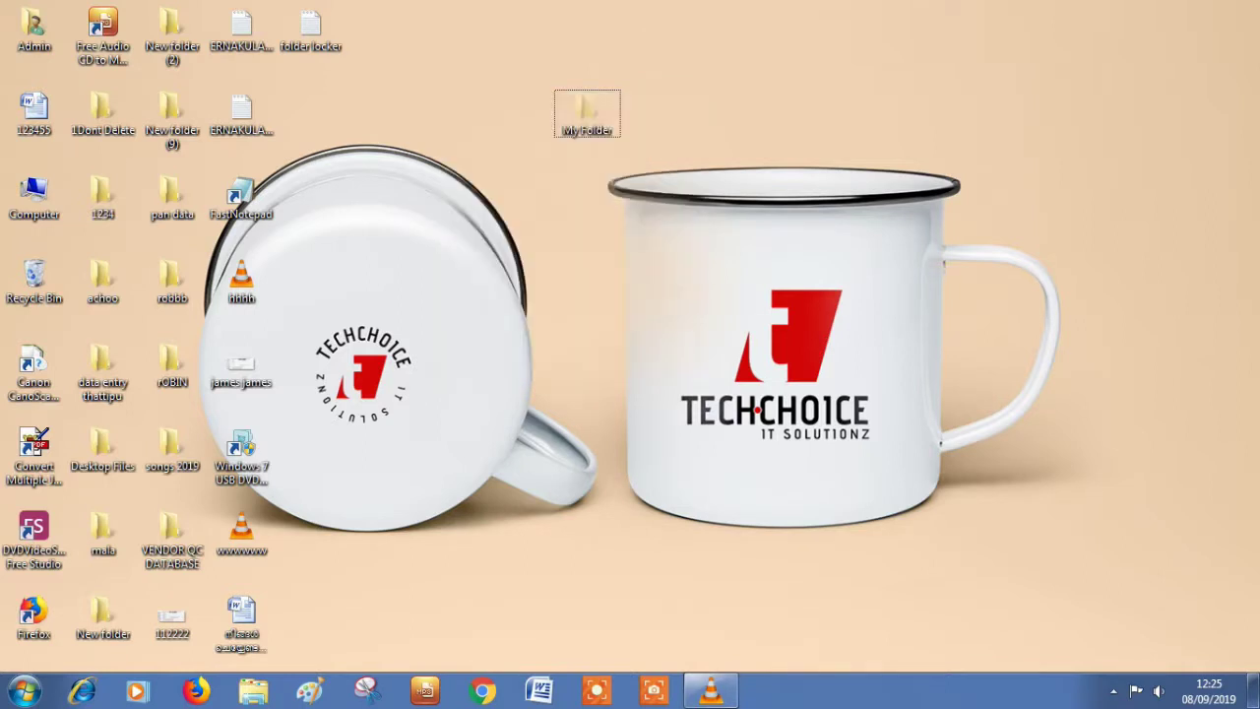
double_click(34, 197)
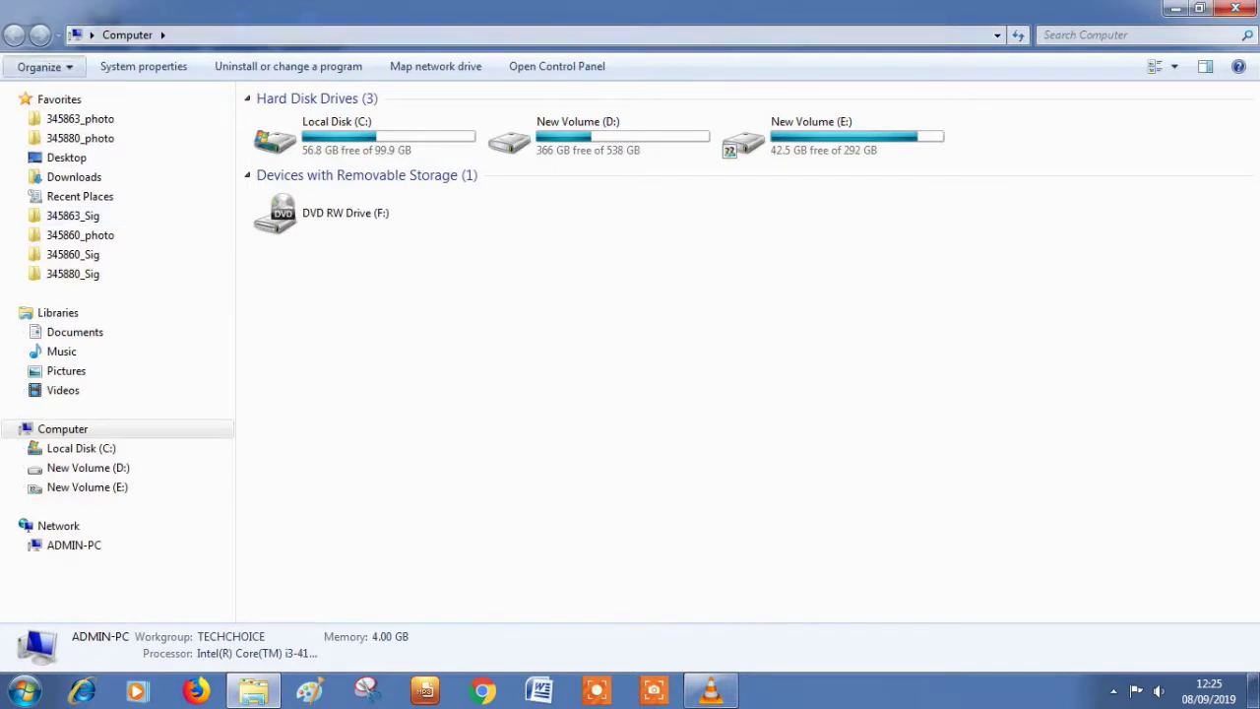
Step: Set Folder Options to Don't show hidden files, folders, or drives and apply
left_click(38, 66)
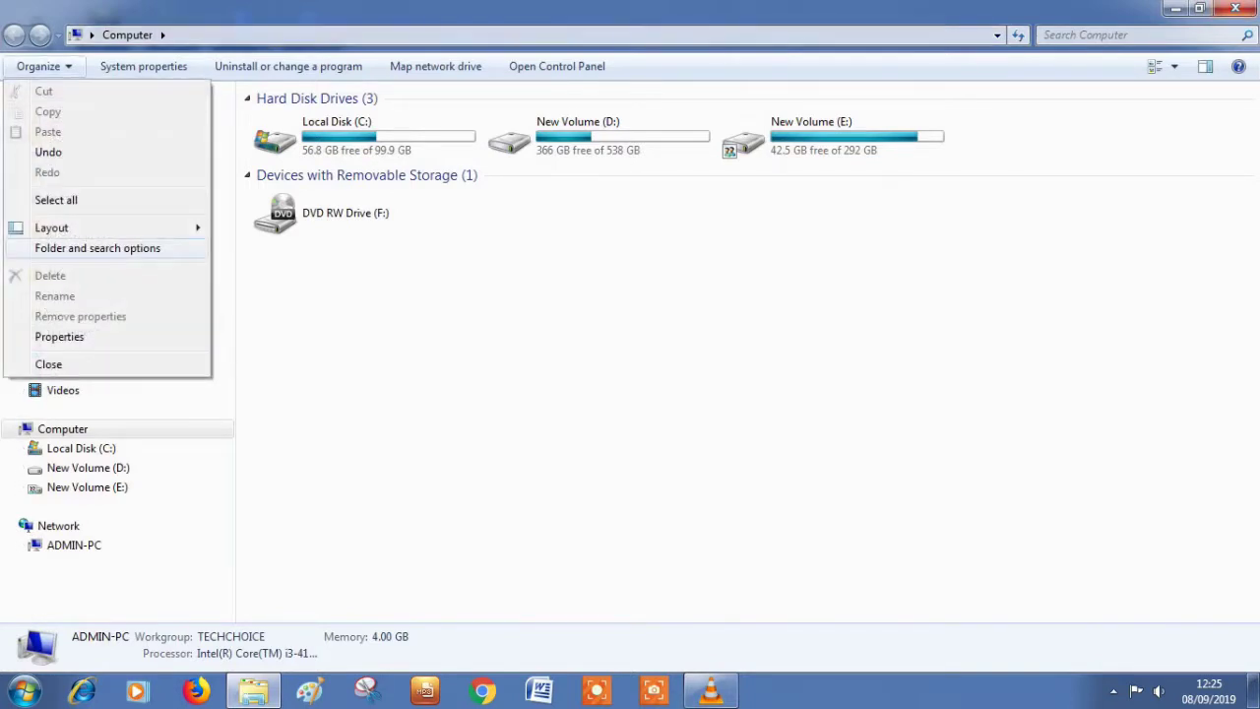
left_click(97, 248)
left_click(89, 112)
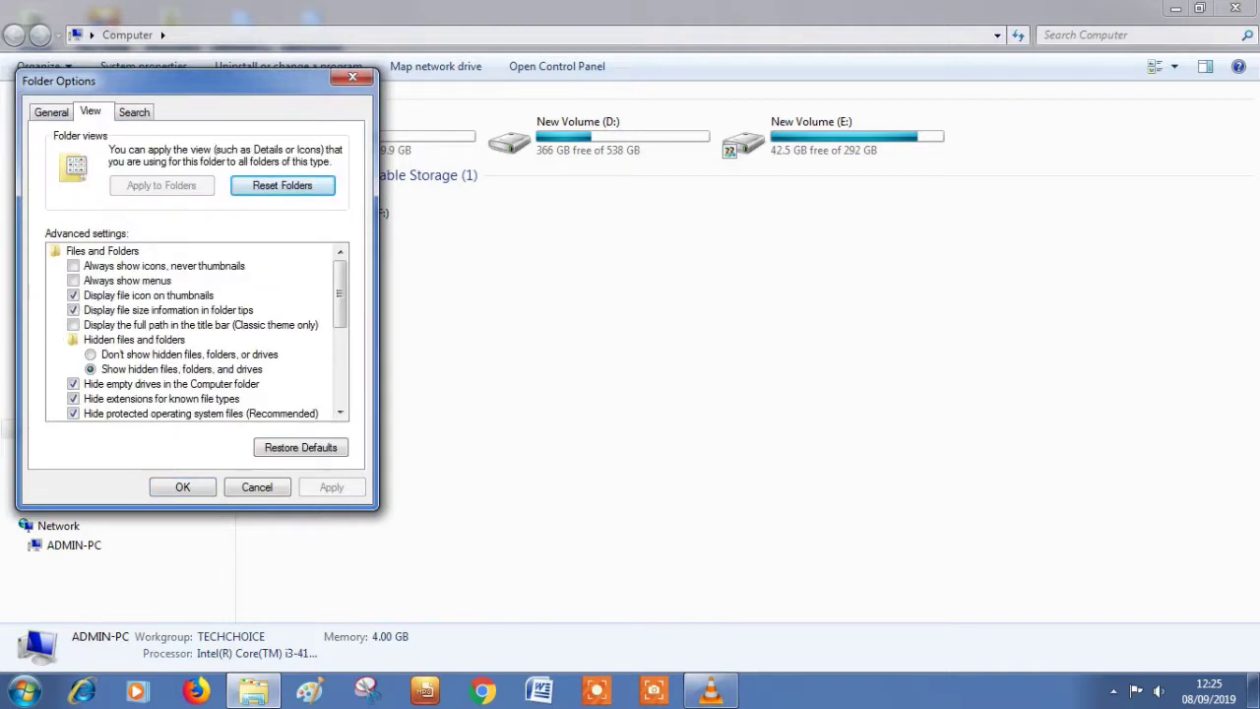
left_click(90, 354)
key("alt+a")
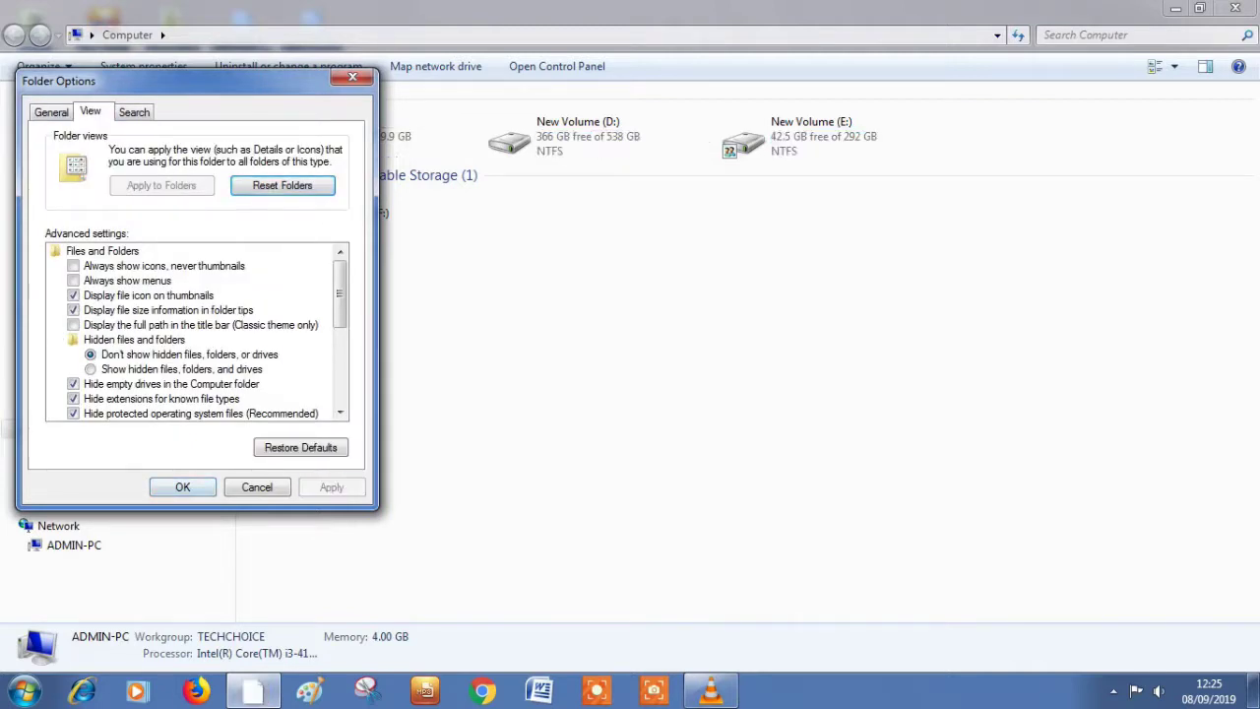
key("Return")
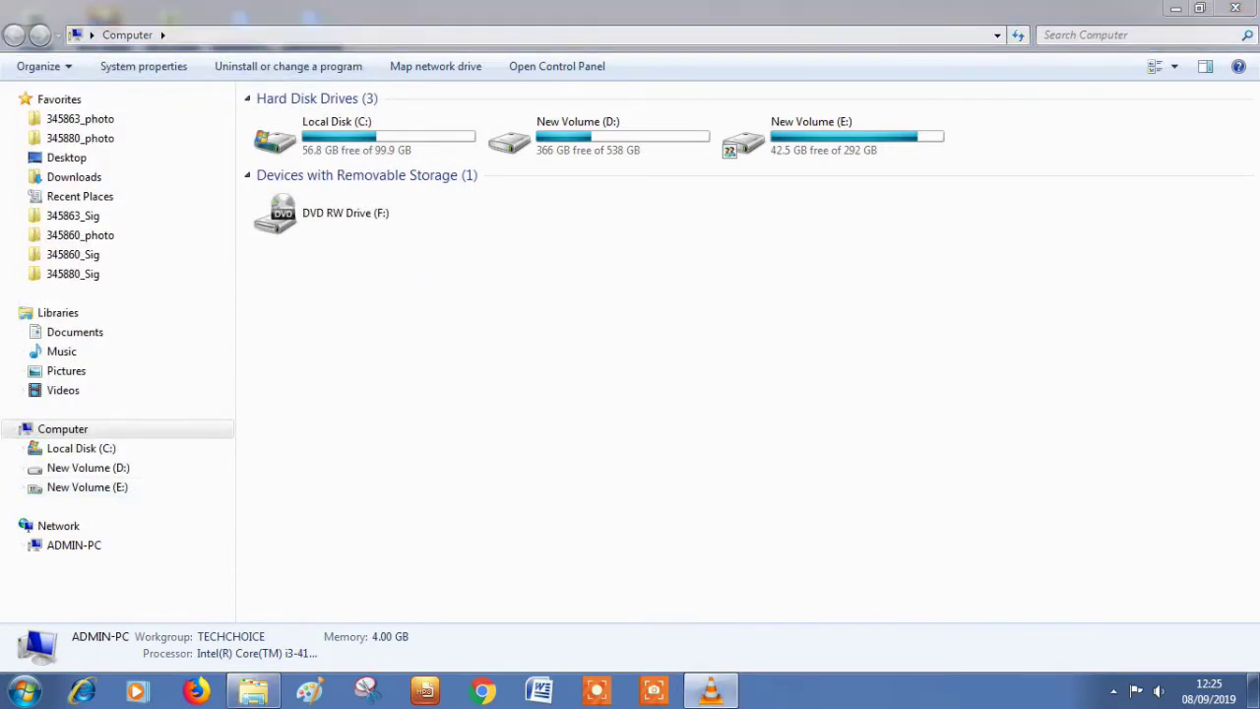
Step: Refresh the desktop twice so My Folder disappears
key("alt+Tab")
key("alt+Tab")
key("Tab")
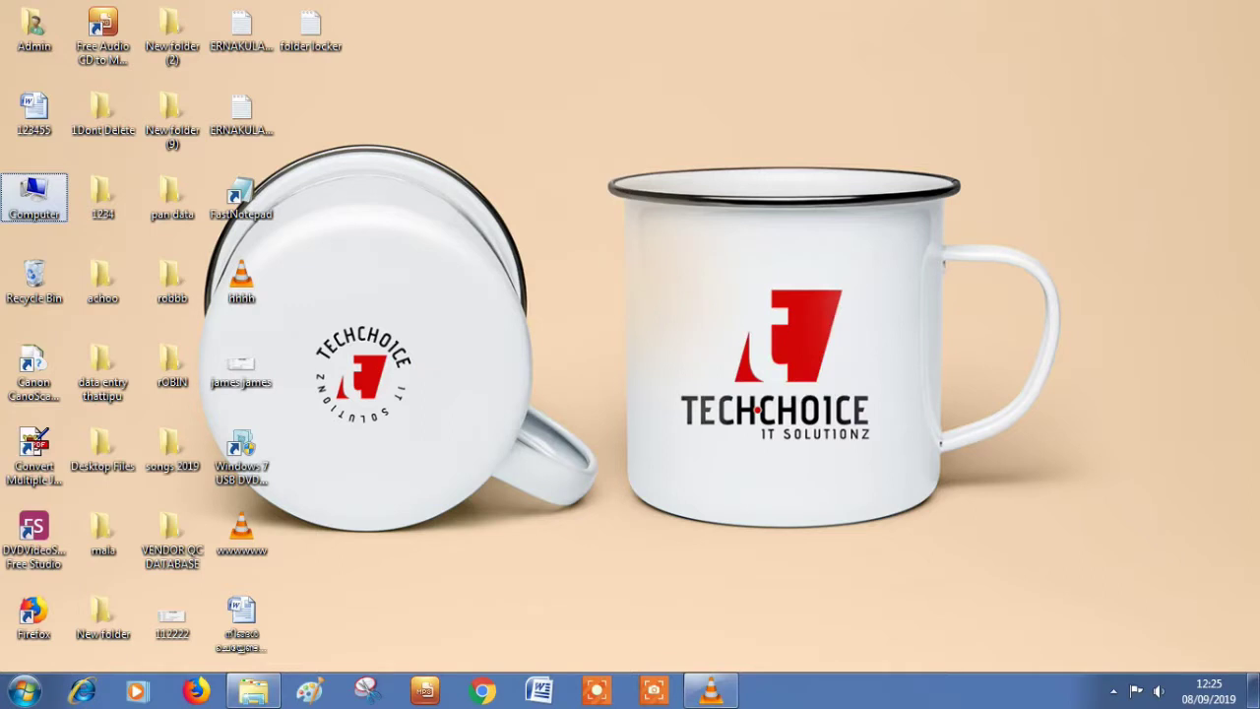
right_click(650, 111)
left_click(689, 167)
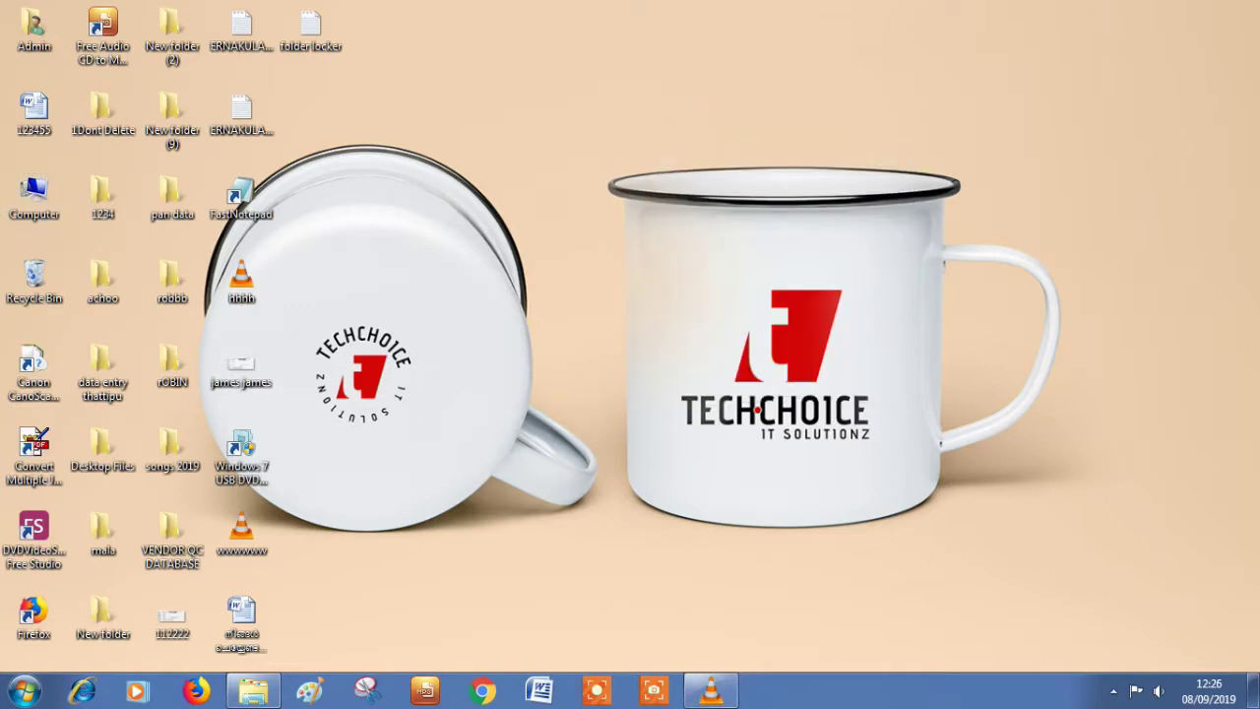
right_click(738, 96)
left_click(778, 150)
Step: Set Folder Options to Show hidden files, folders, and drives, then close Computer
double_click(35, 195)
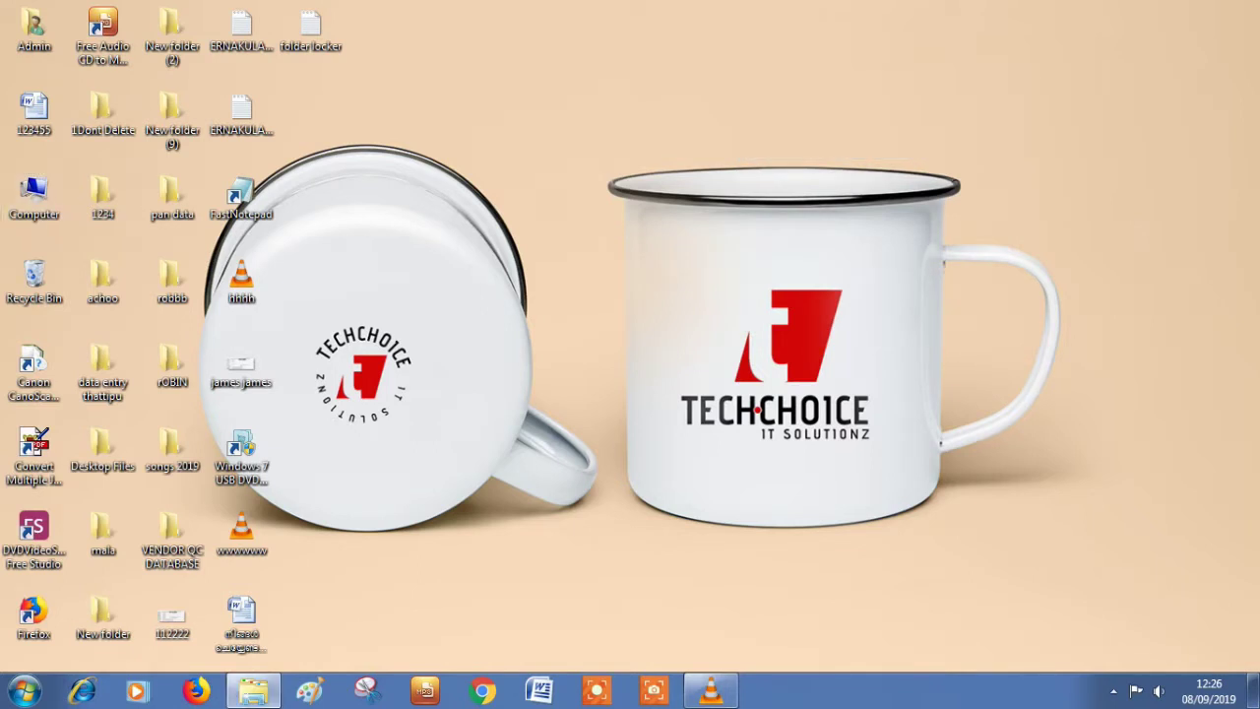
left_click(234, 74)
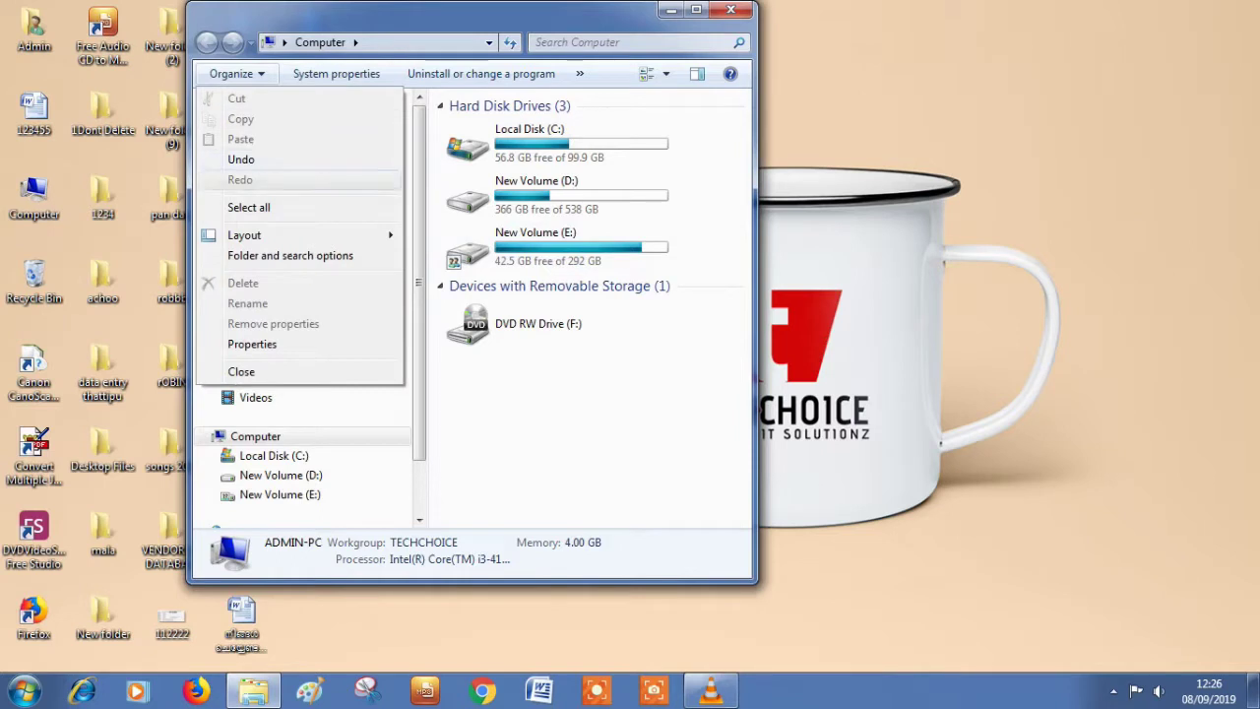
left_click(264, 255)
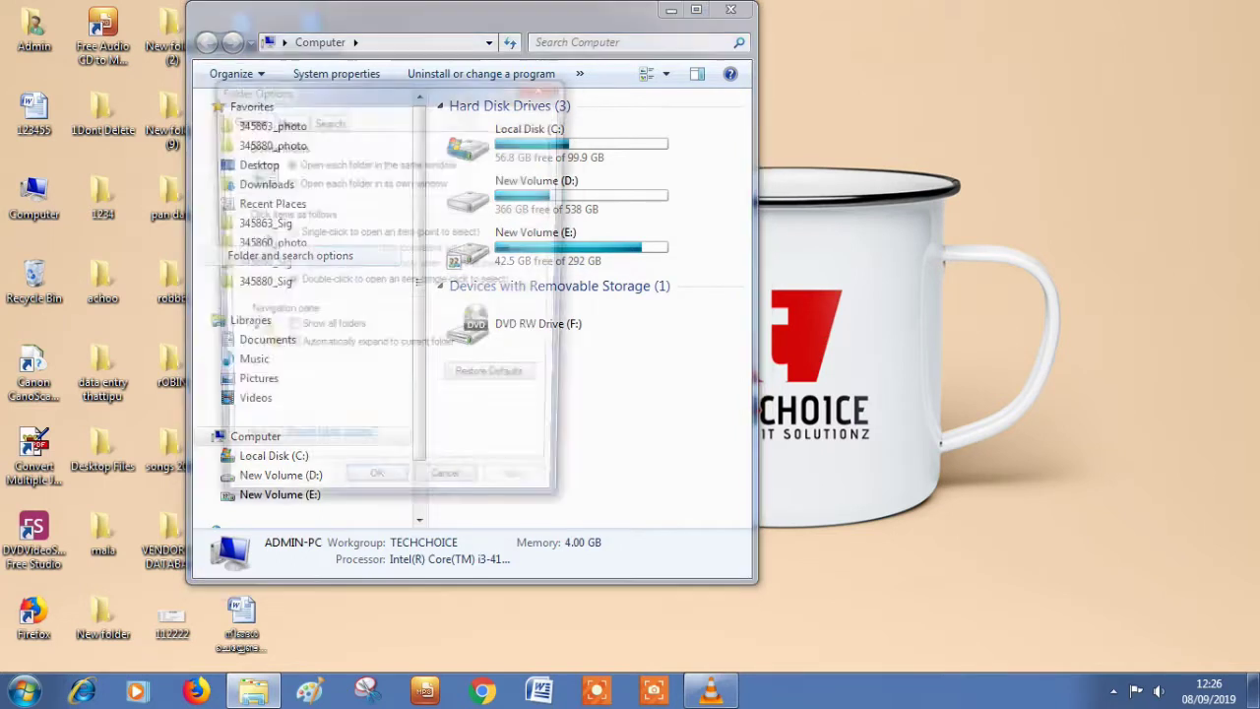
key("ctrl+Tab")
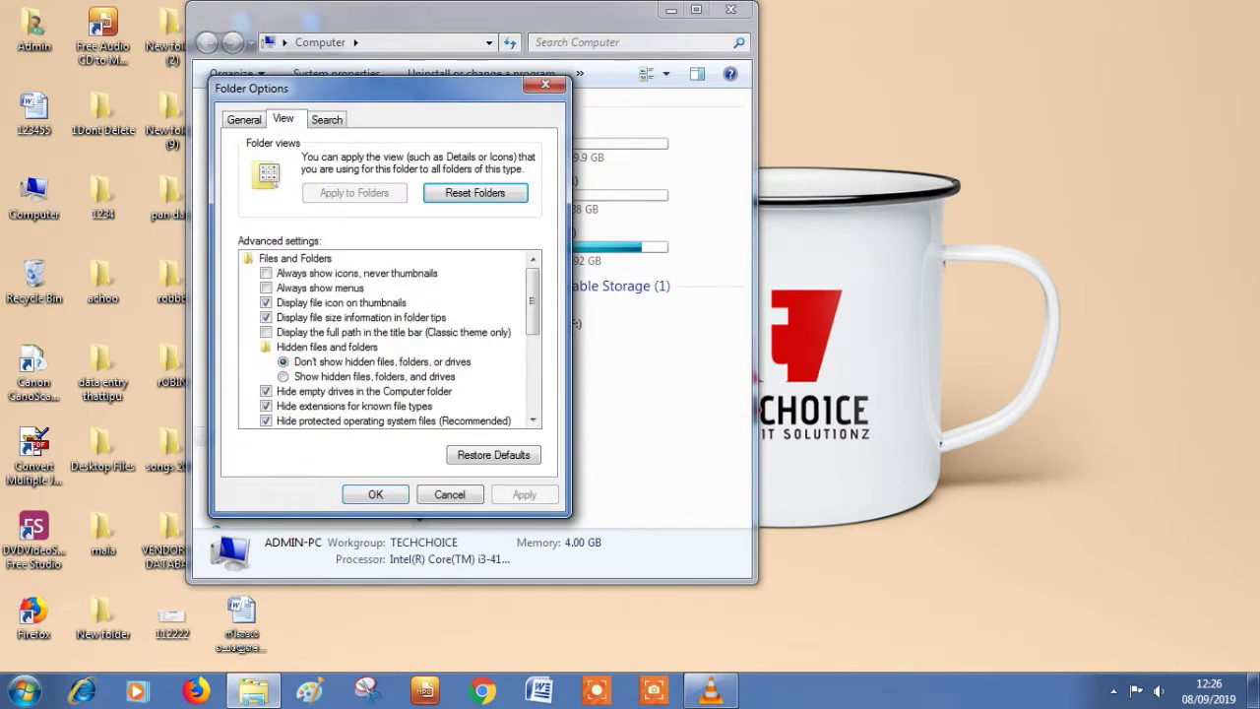
left_click(325, 376)
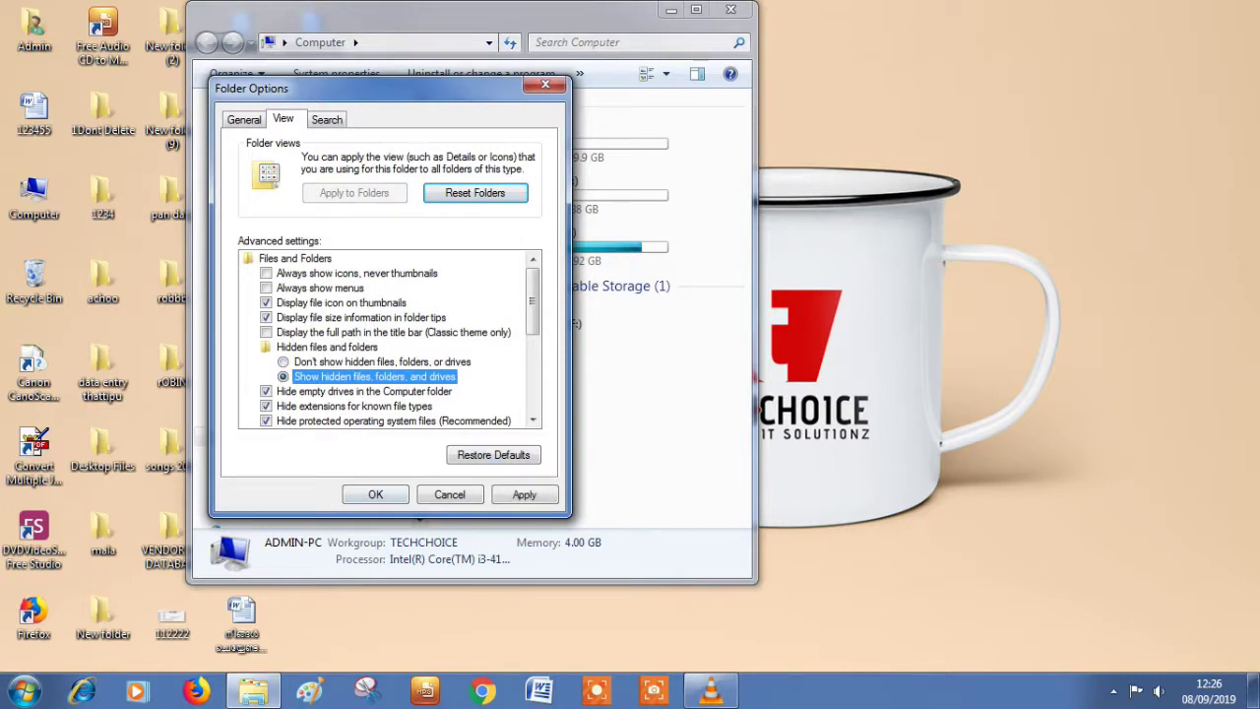
key("alt+a")
key("Return")
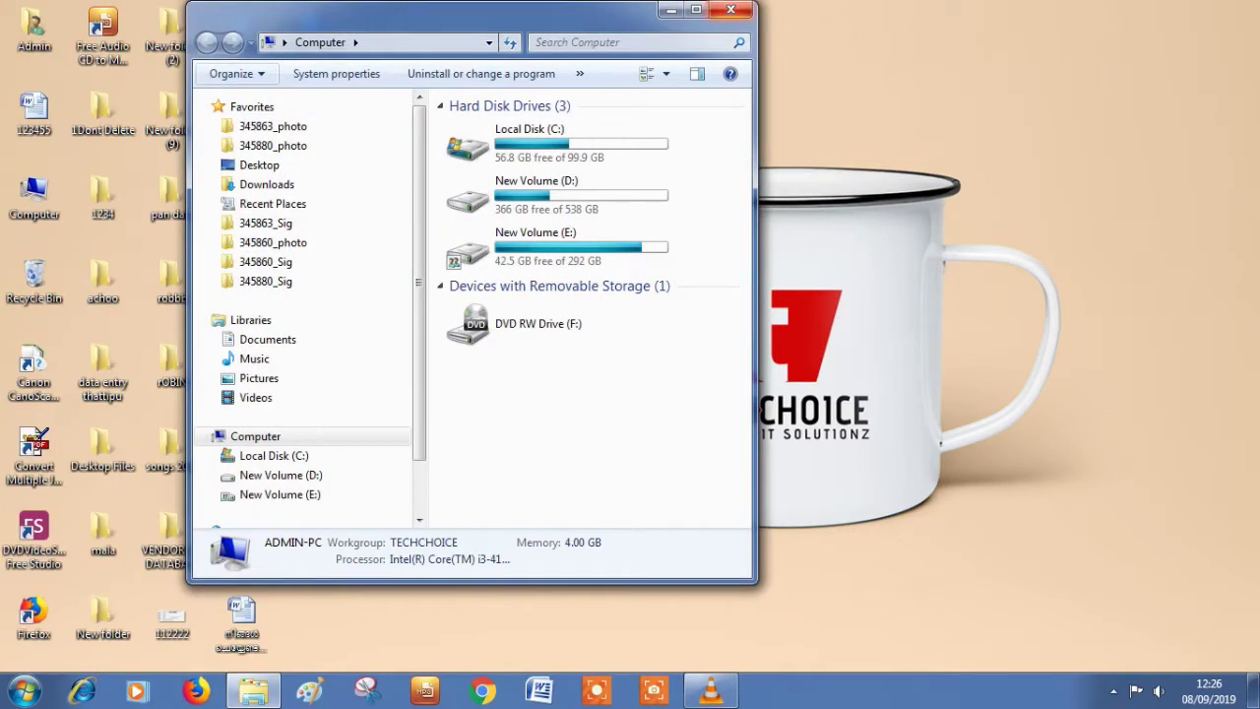
left_click(731, 10)
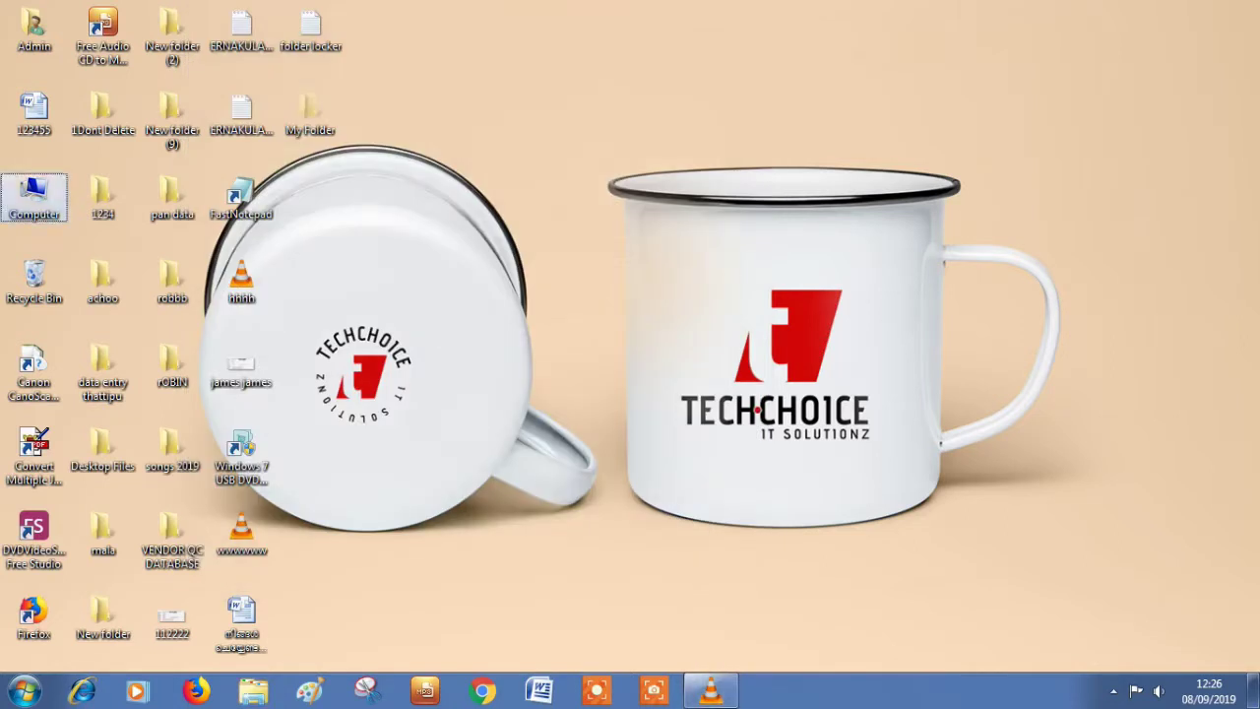
Step: Clear Hidden on My Folder and its contents, then move it to the desktop's upper right
double_click(310, 113)
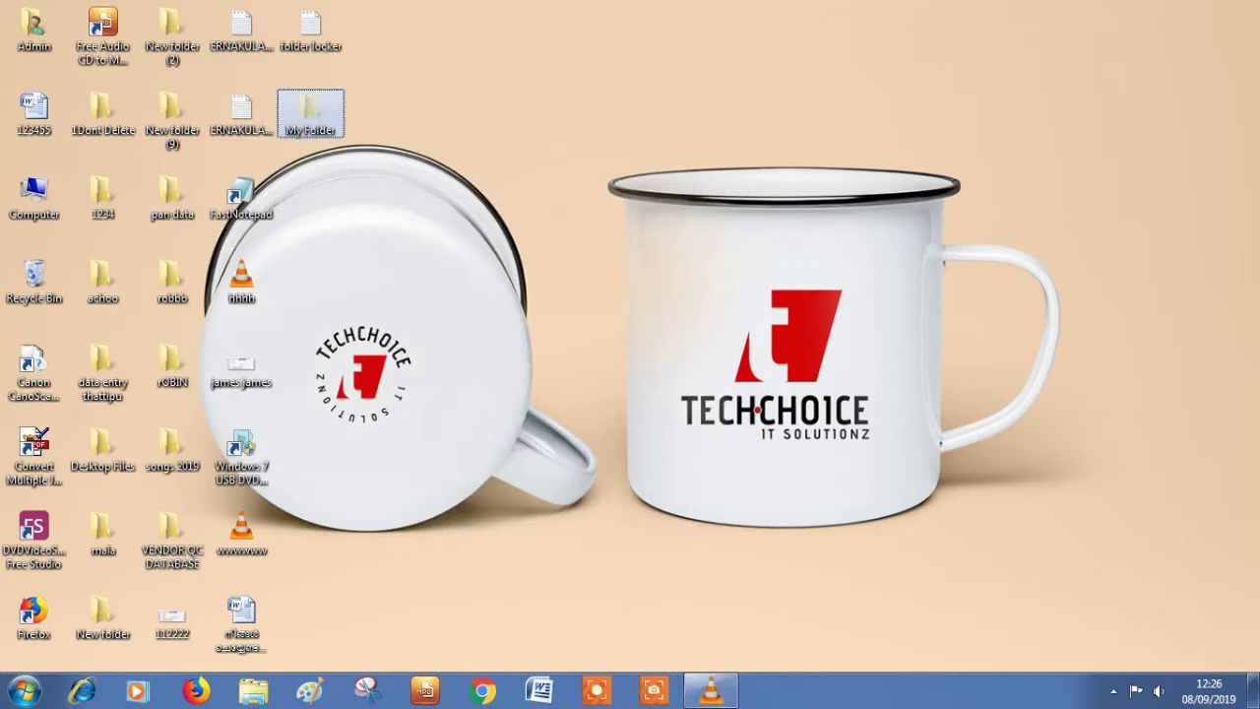
right_click(310, 120)
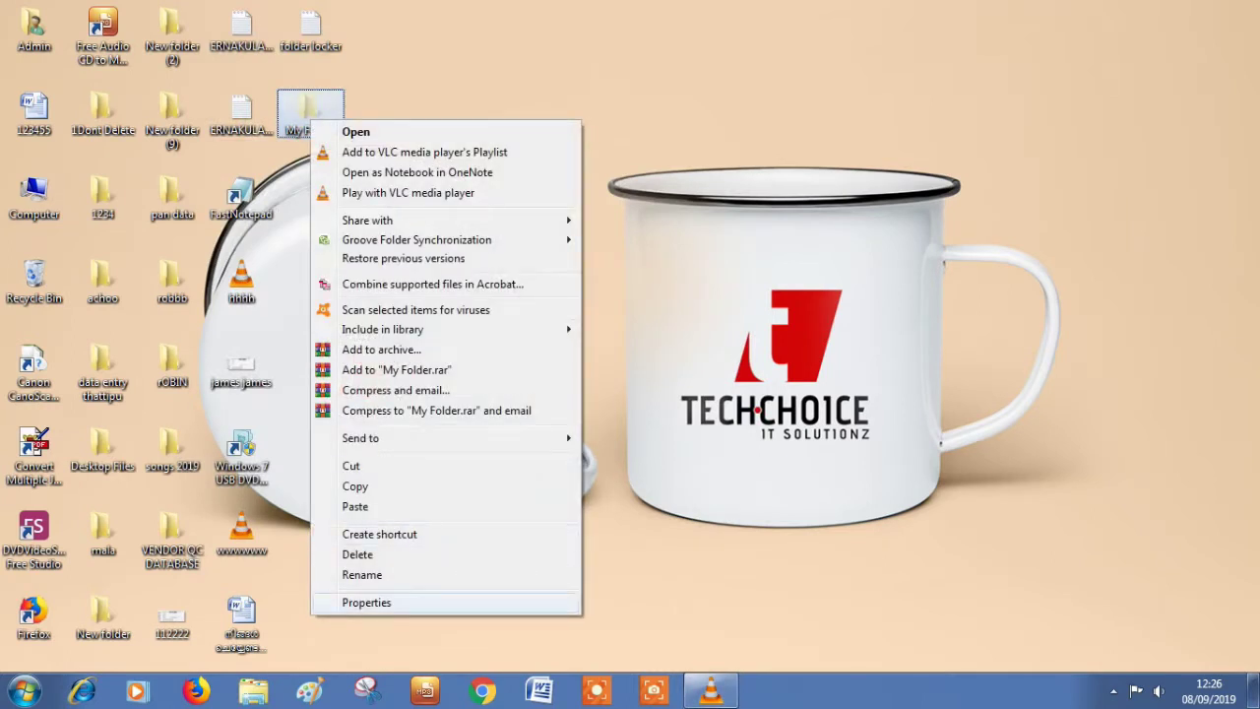
left_click(367, 601)
left_click(410, 429)
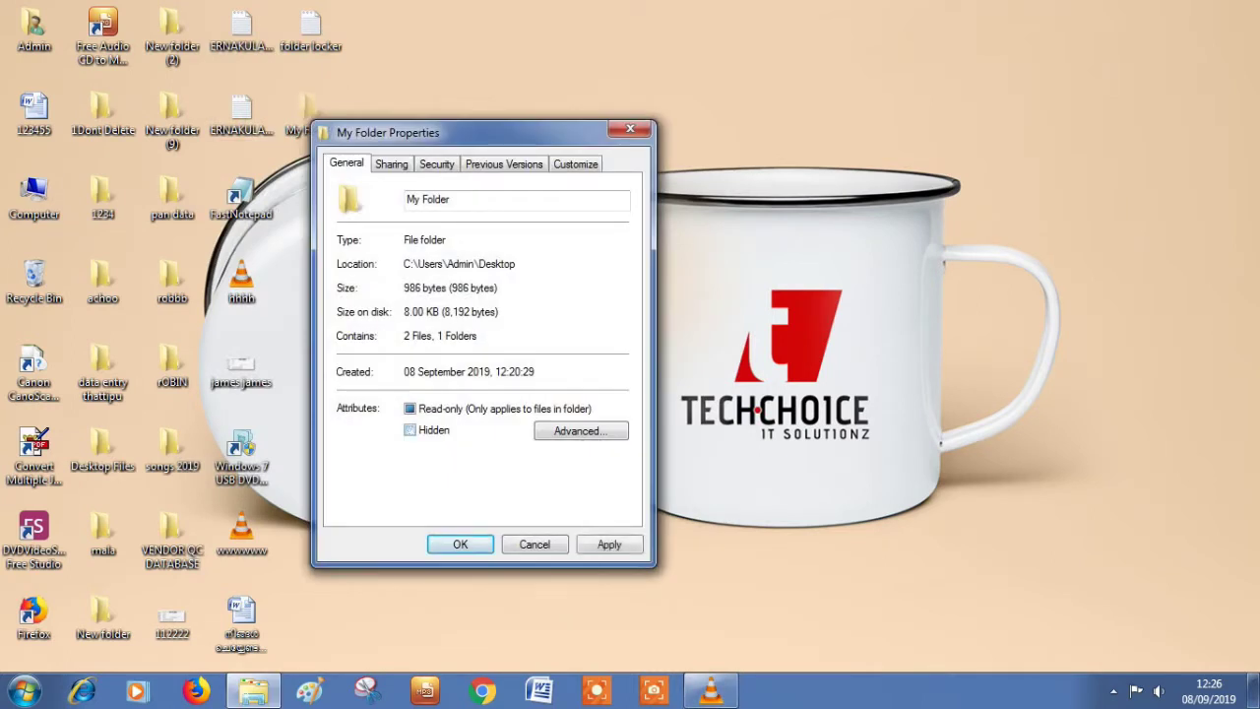
left_click(609, 543)
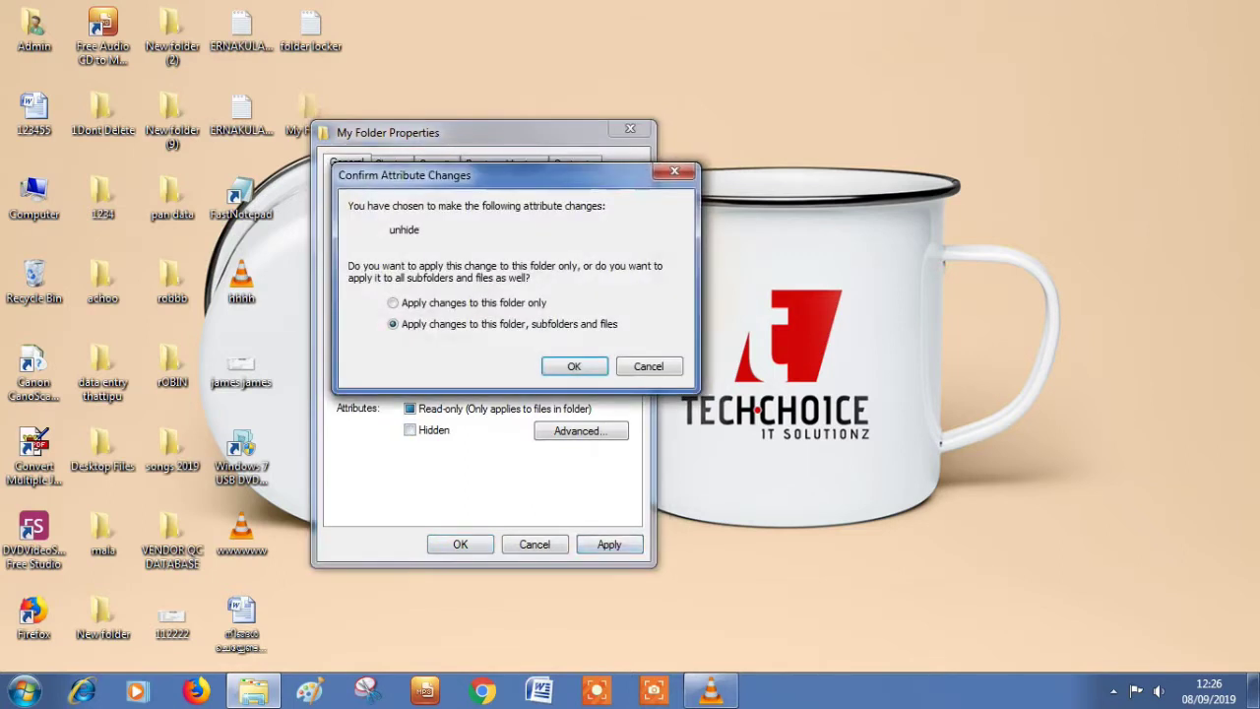
key("Return")
key("Return")
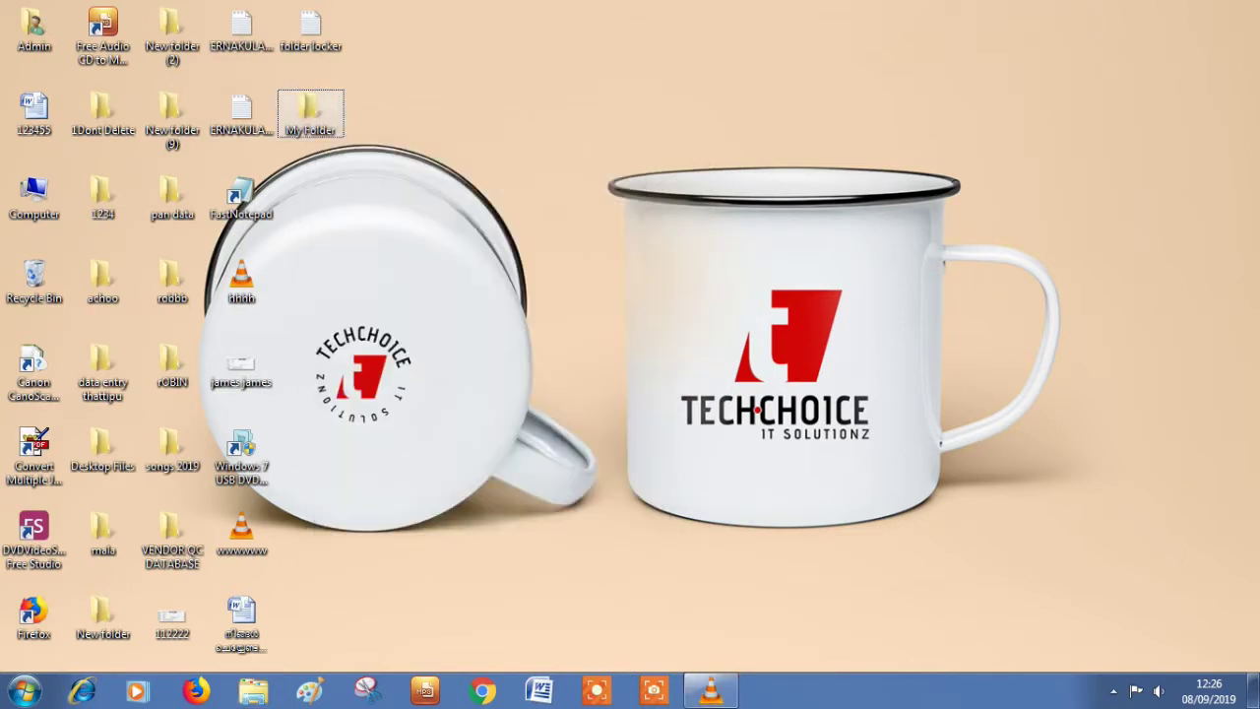
key("Return")
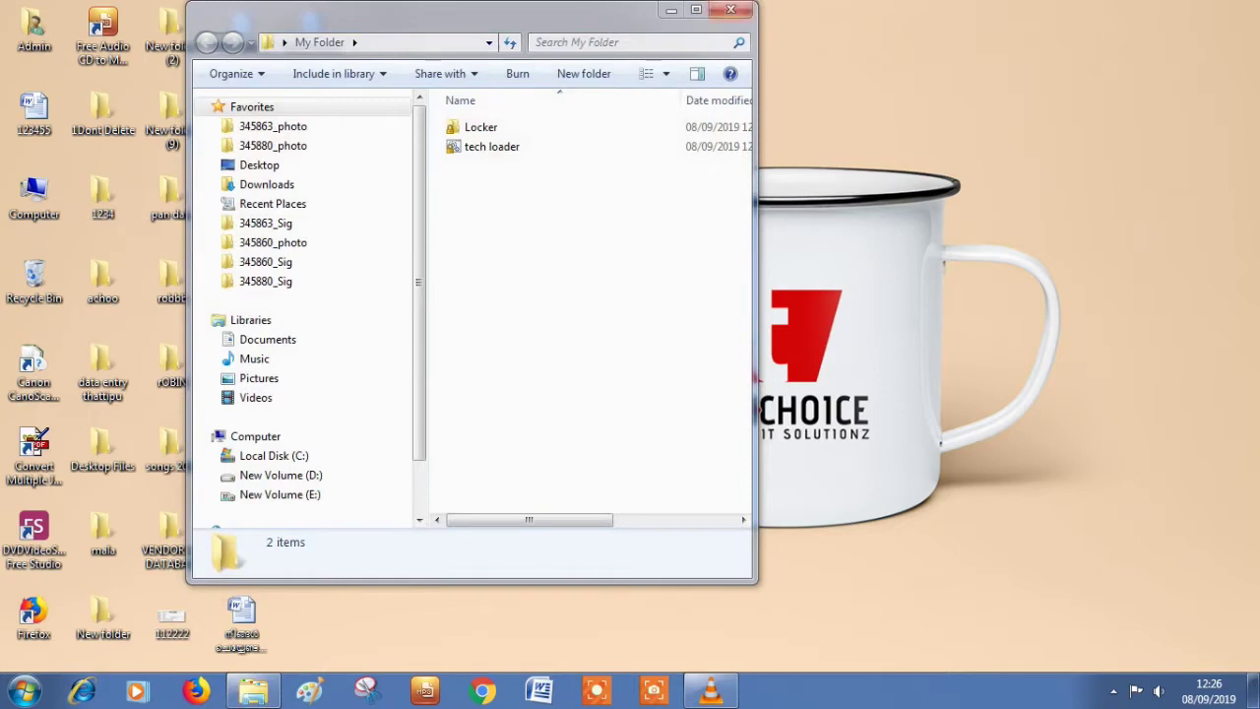
left_click(730, 9)
left_click_drag(310, 110, 864, 110)
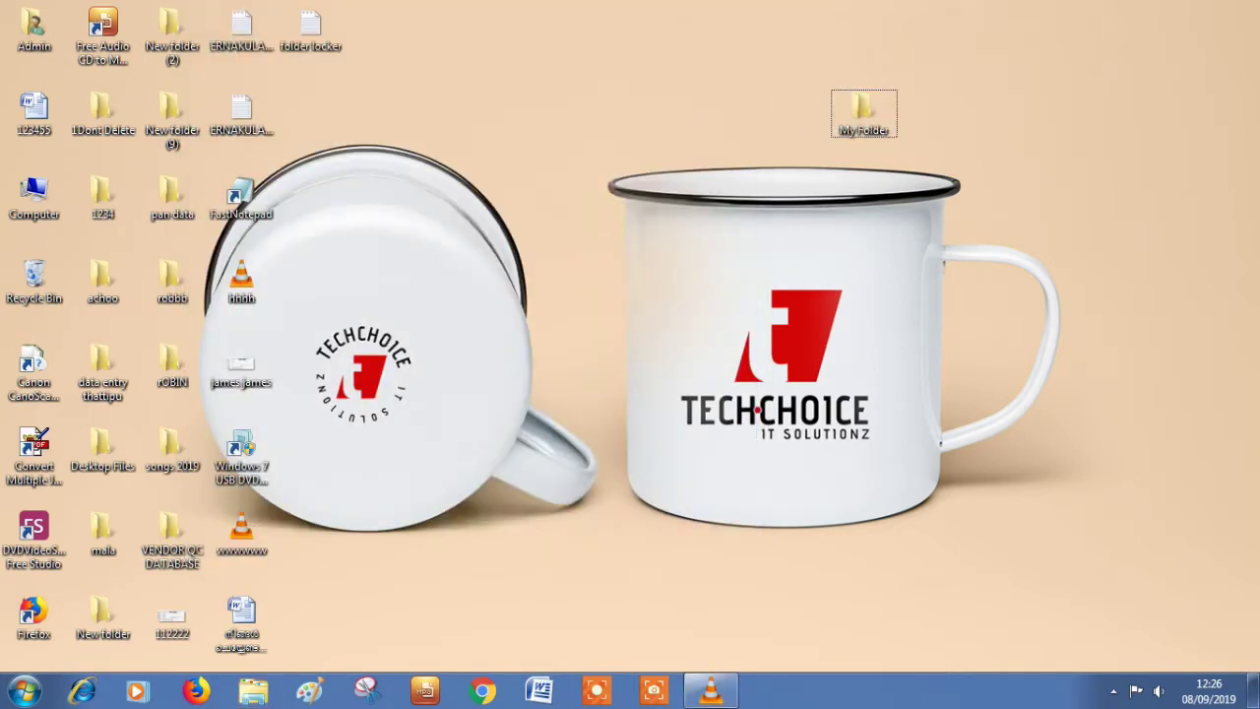